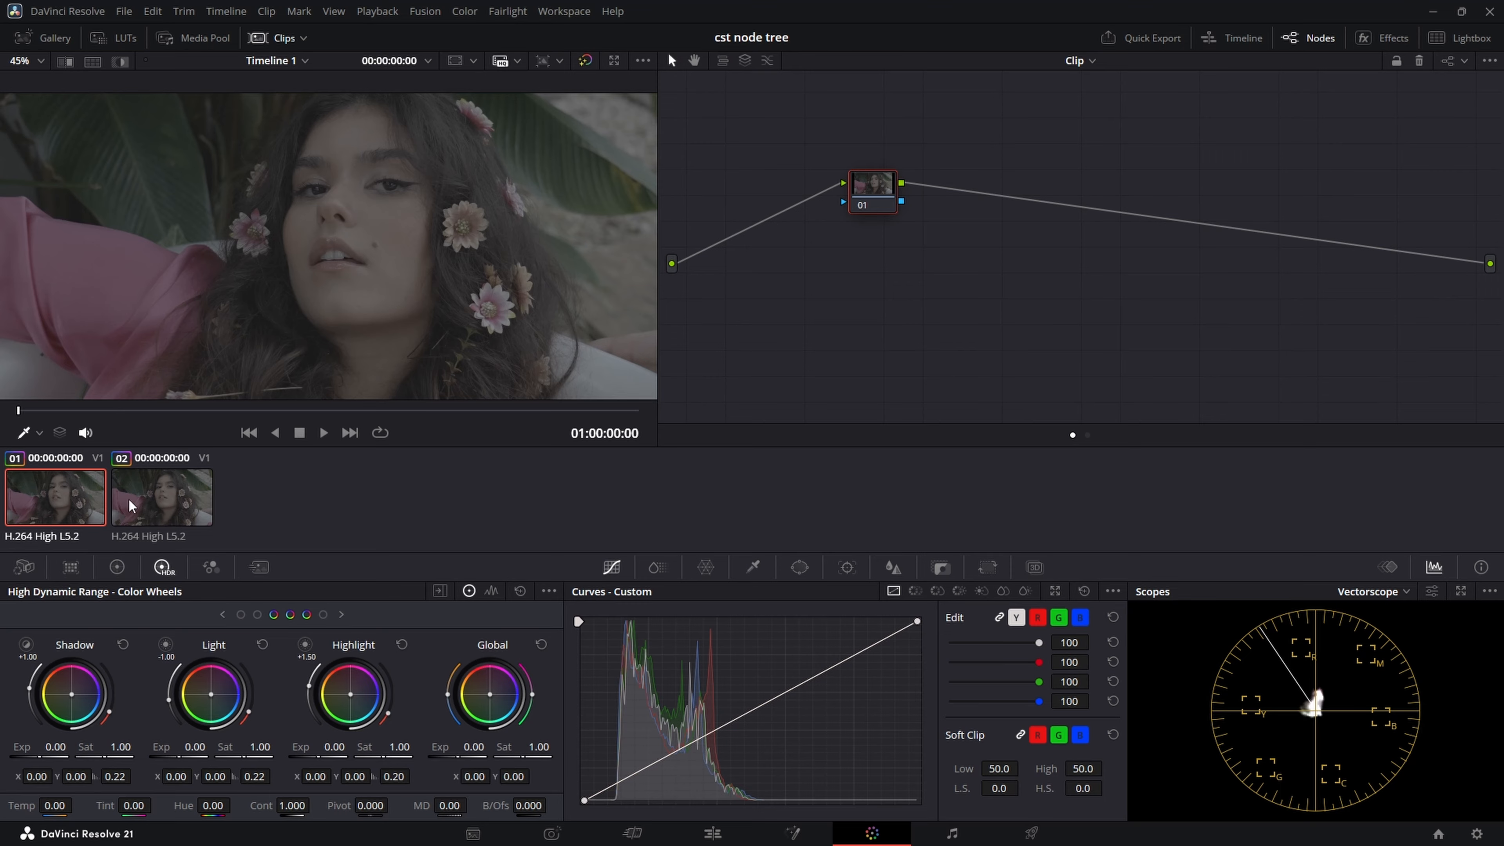
Step: Add two serial nodes after node 01 on the first clip
click(142, 502)
click(73, 497)
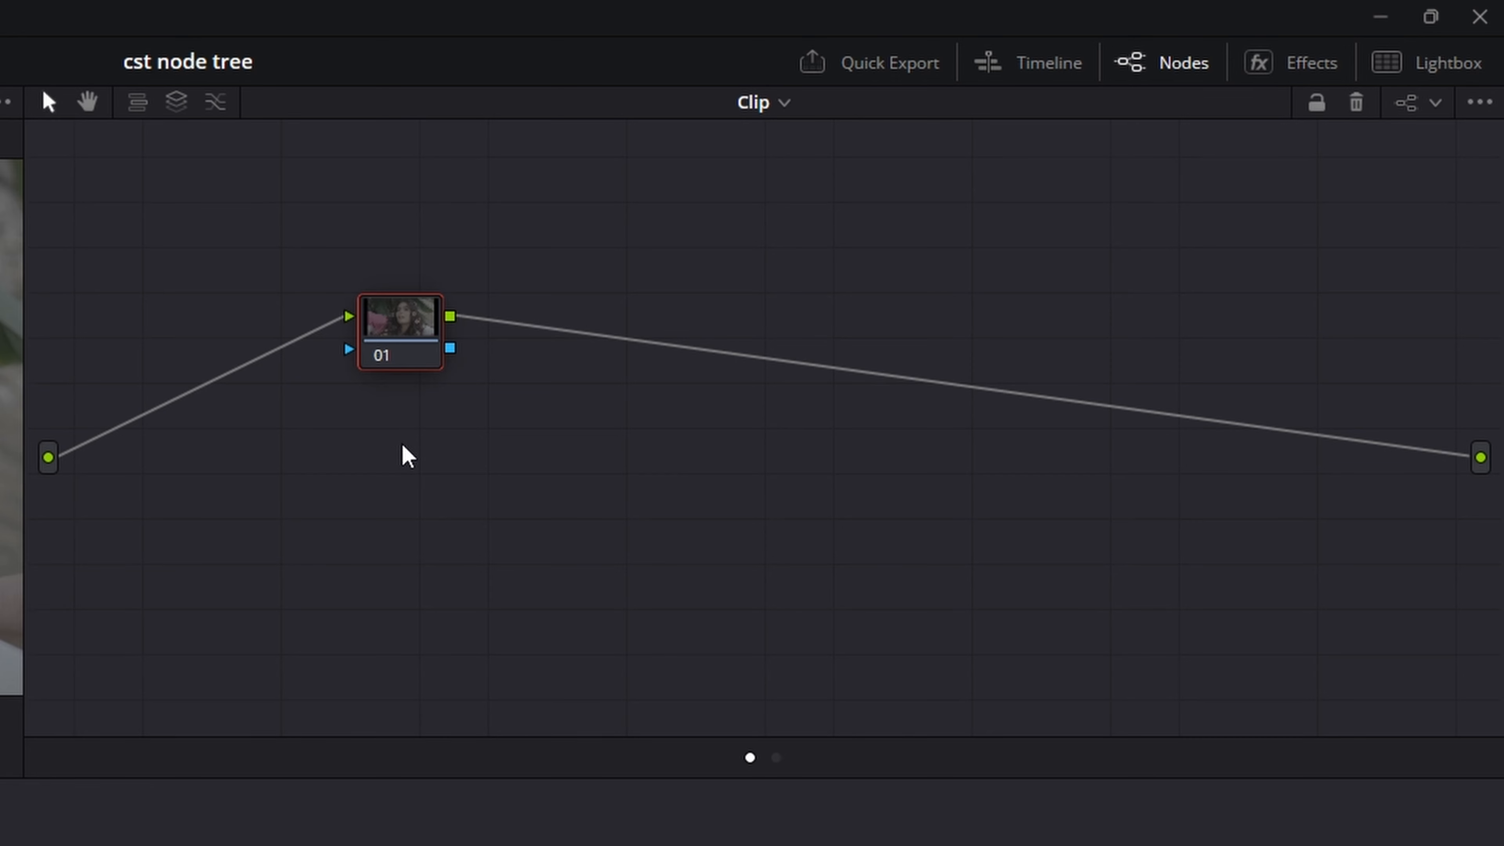
key(alt+s)
key(alt+s)
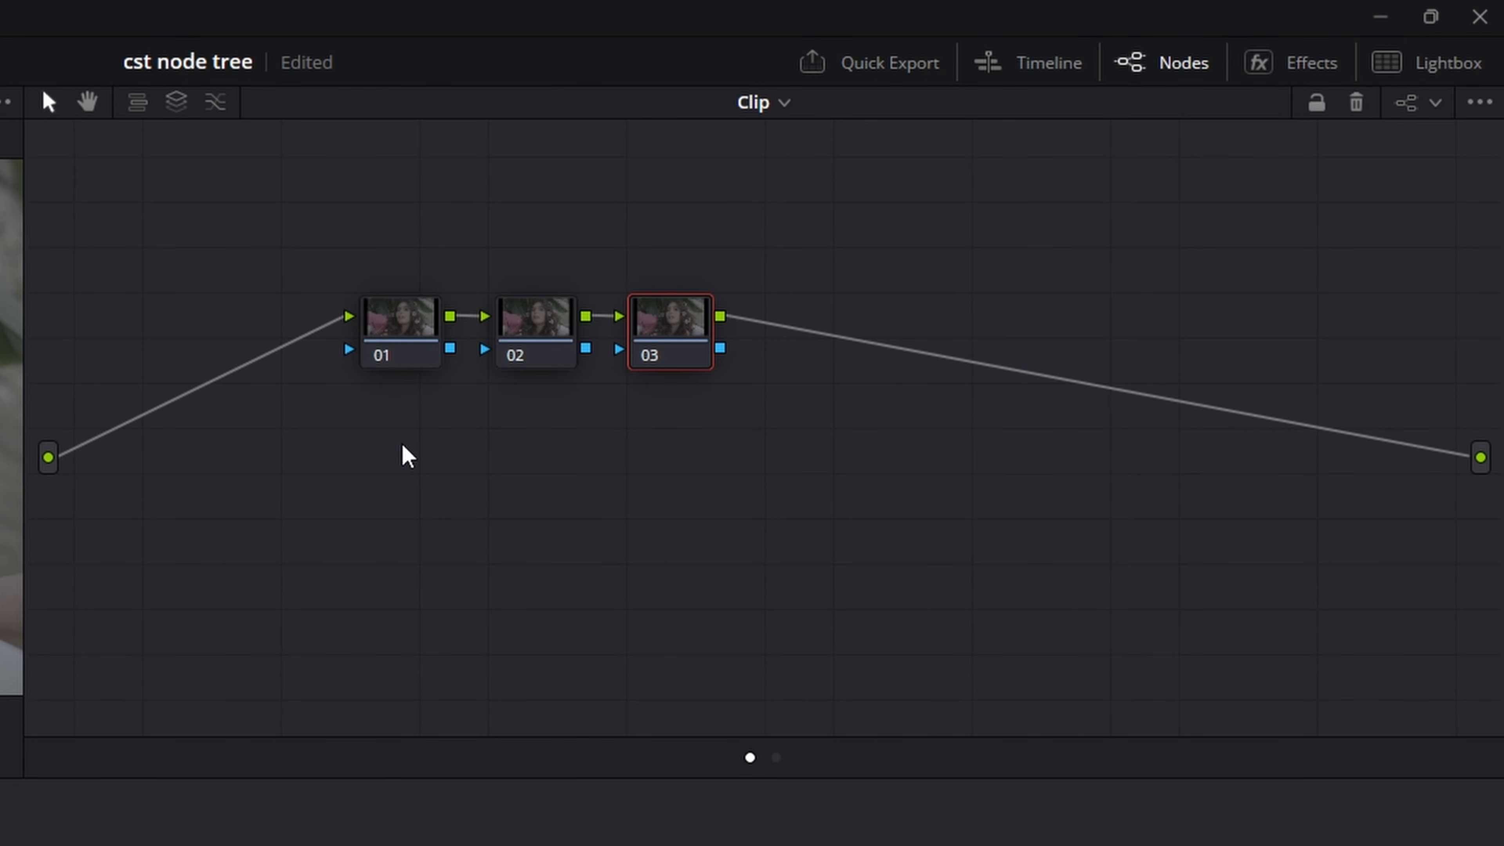
Step: Label node 01 of the first clip "CST IN"
click(398, 335)
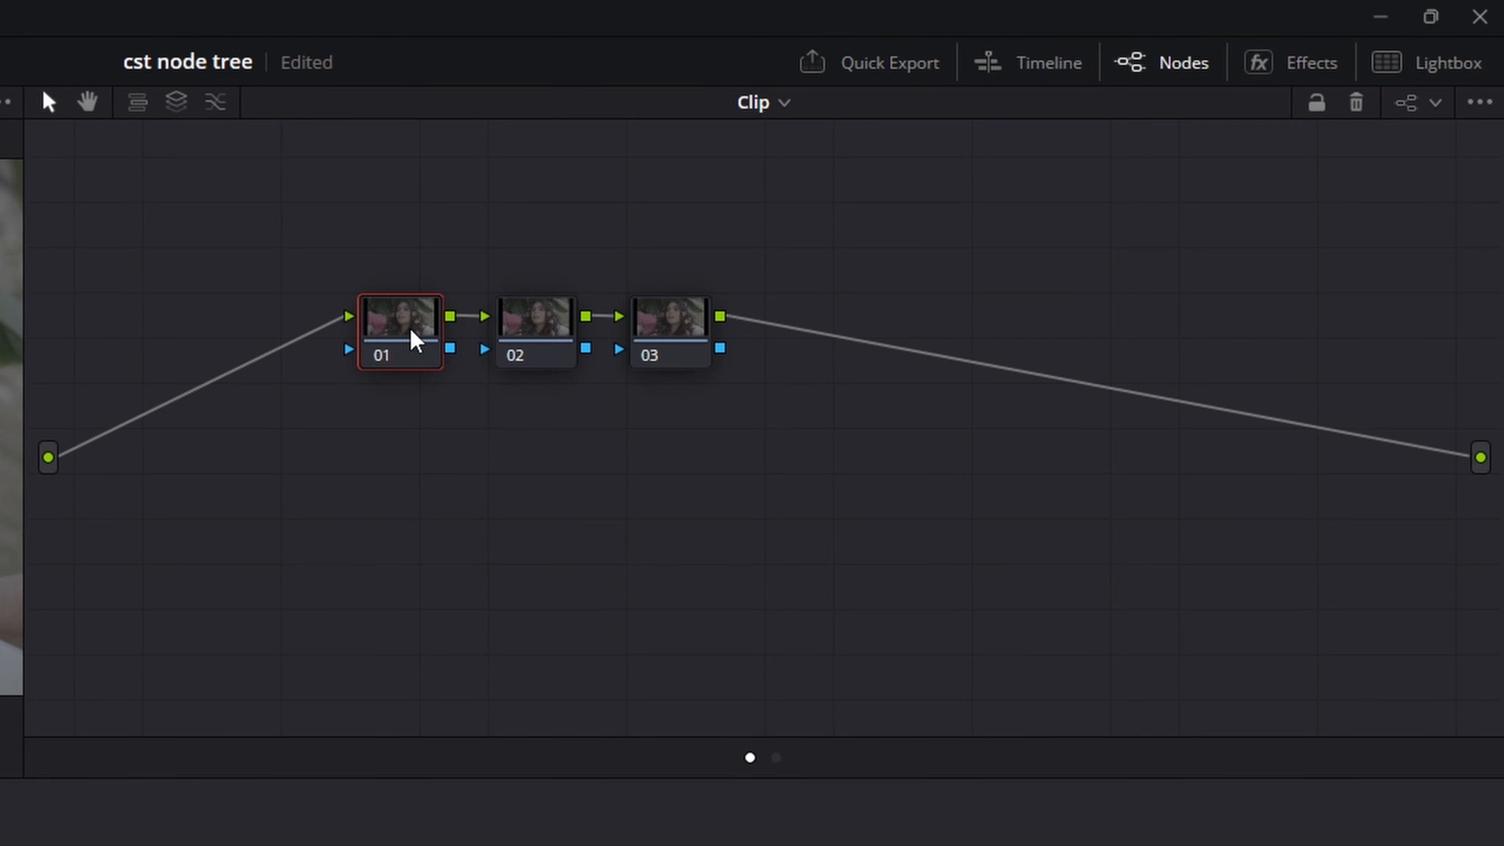
right_click(386, 335)
click(430, 387)
text(CST IN)
Step: Label node 03 of the first clip "CST OUT"
click(675, 338)
right_click(673, 337)
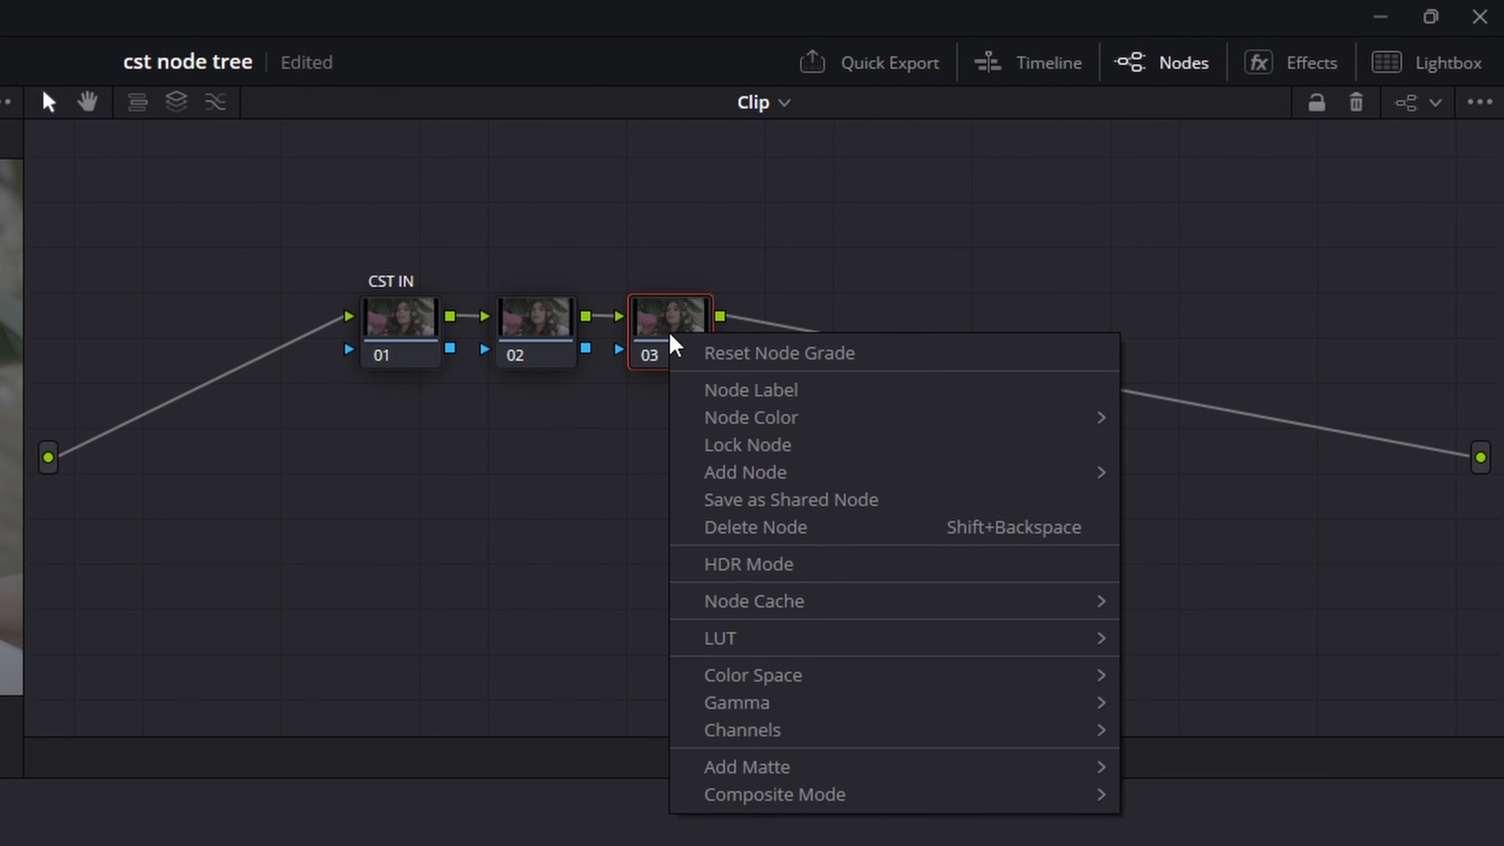
click(734, 388)
text(CST OU)
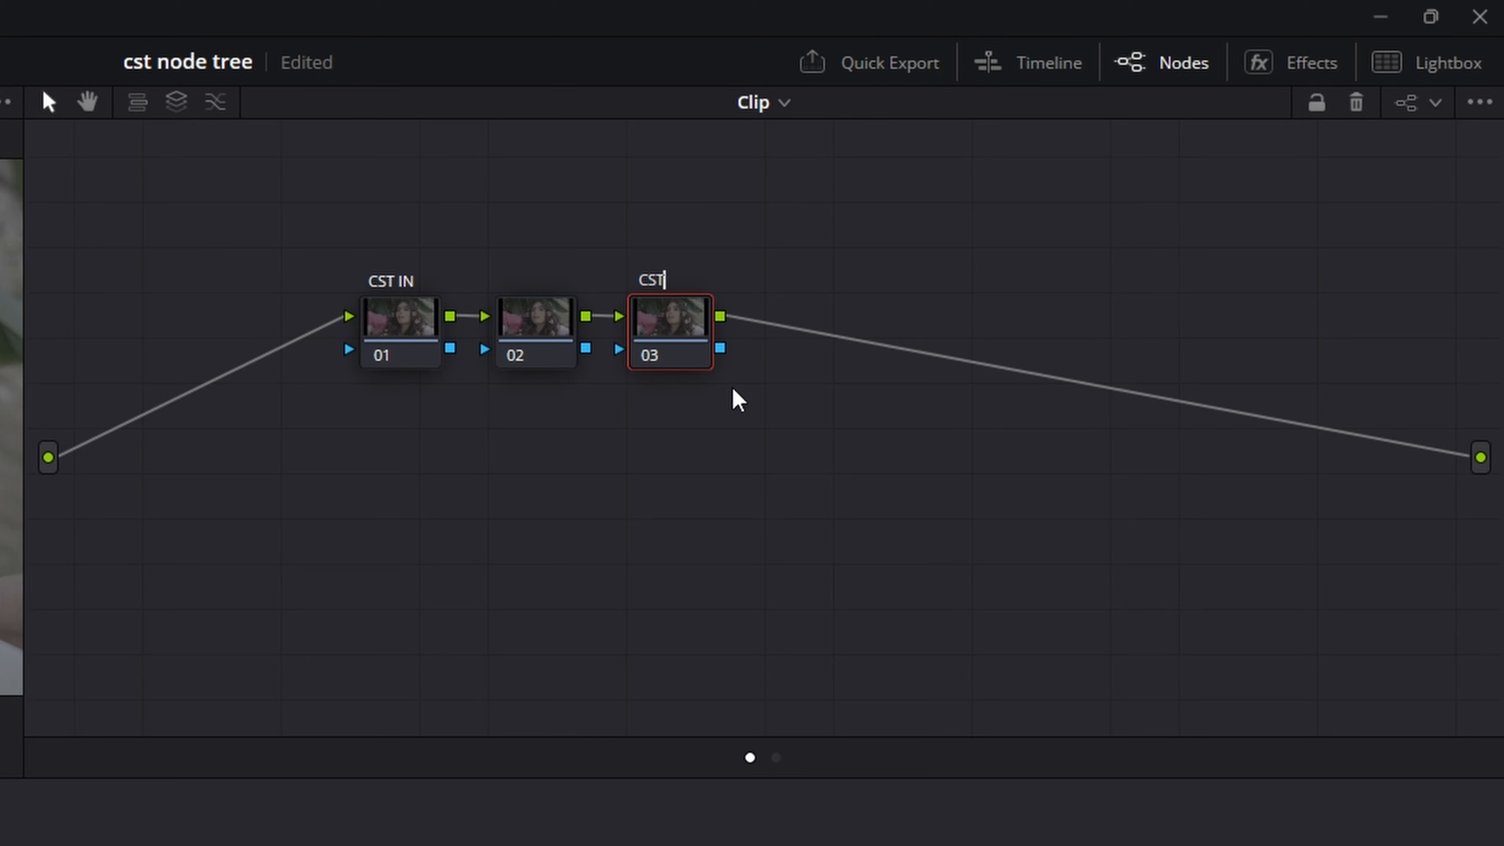
text(T)
key(Return)
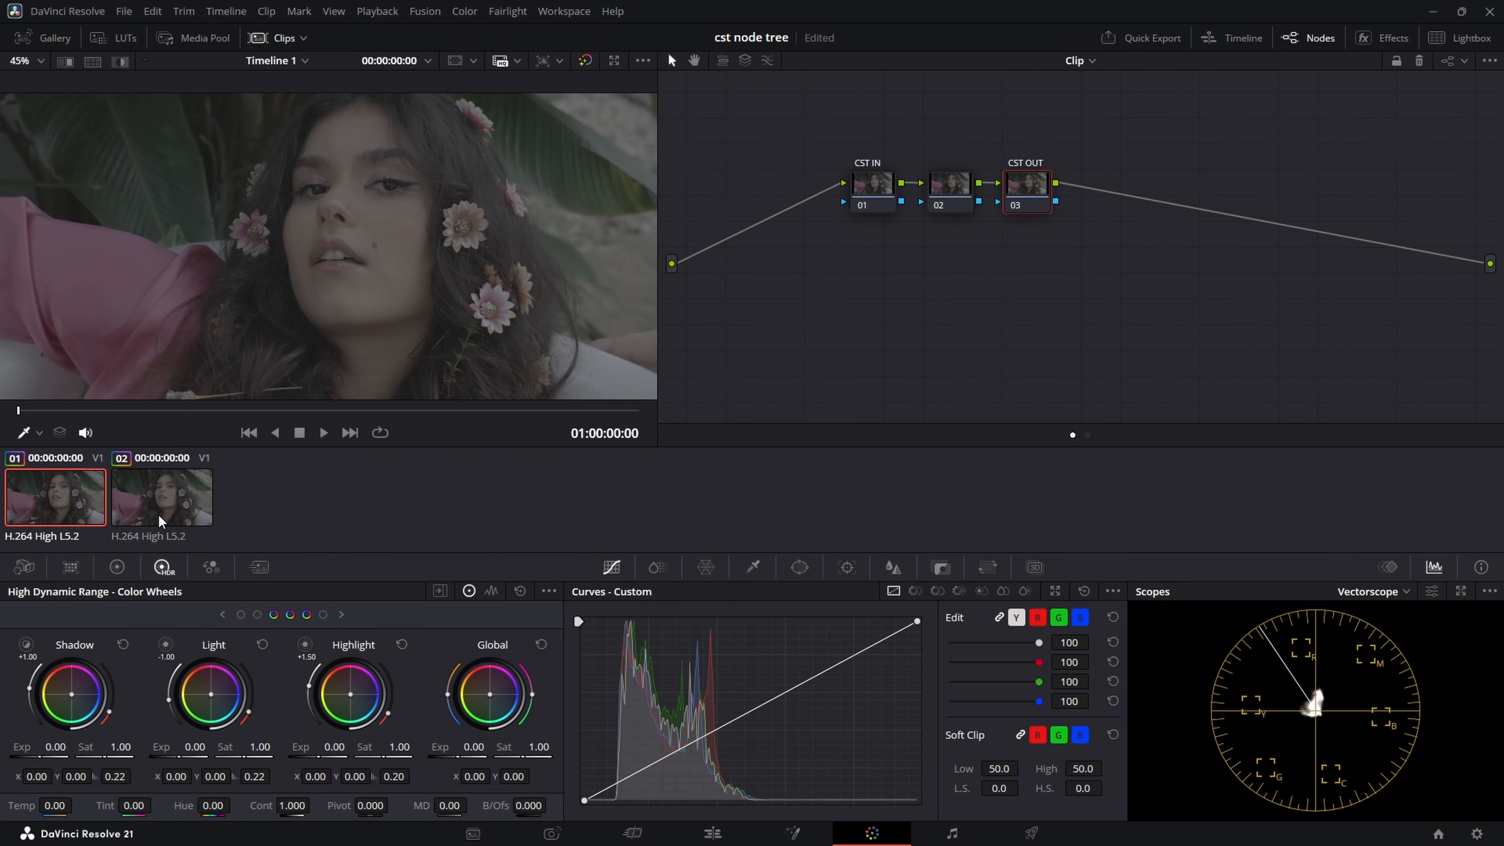
Step: Add a serial node after node 01 on the second clip and label the added node "CST"
click(161, 517)
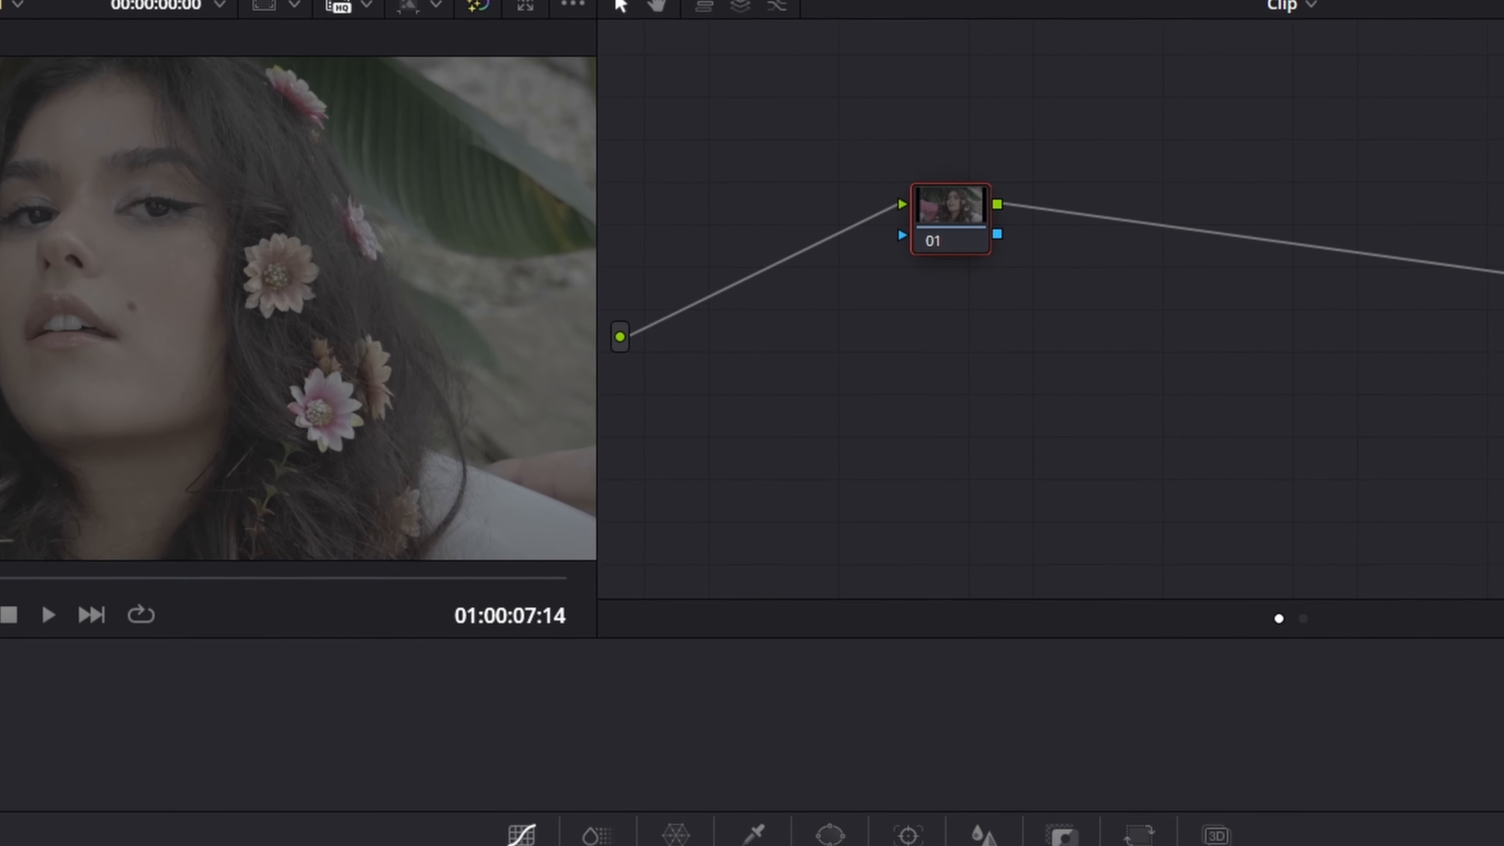
key(alt+s)
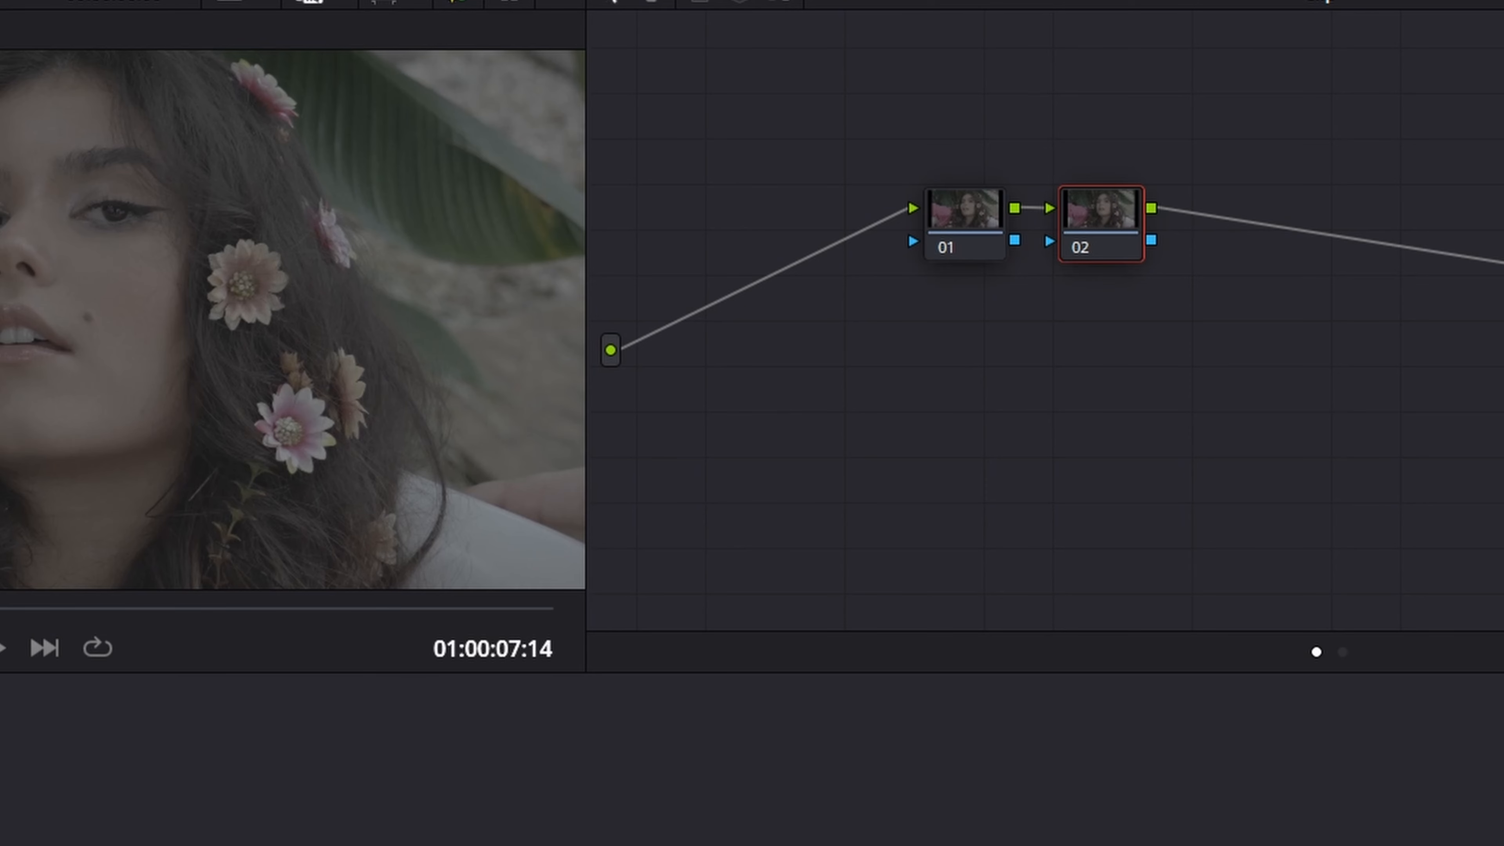
right_click(1105, 223)
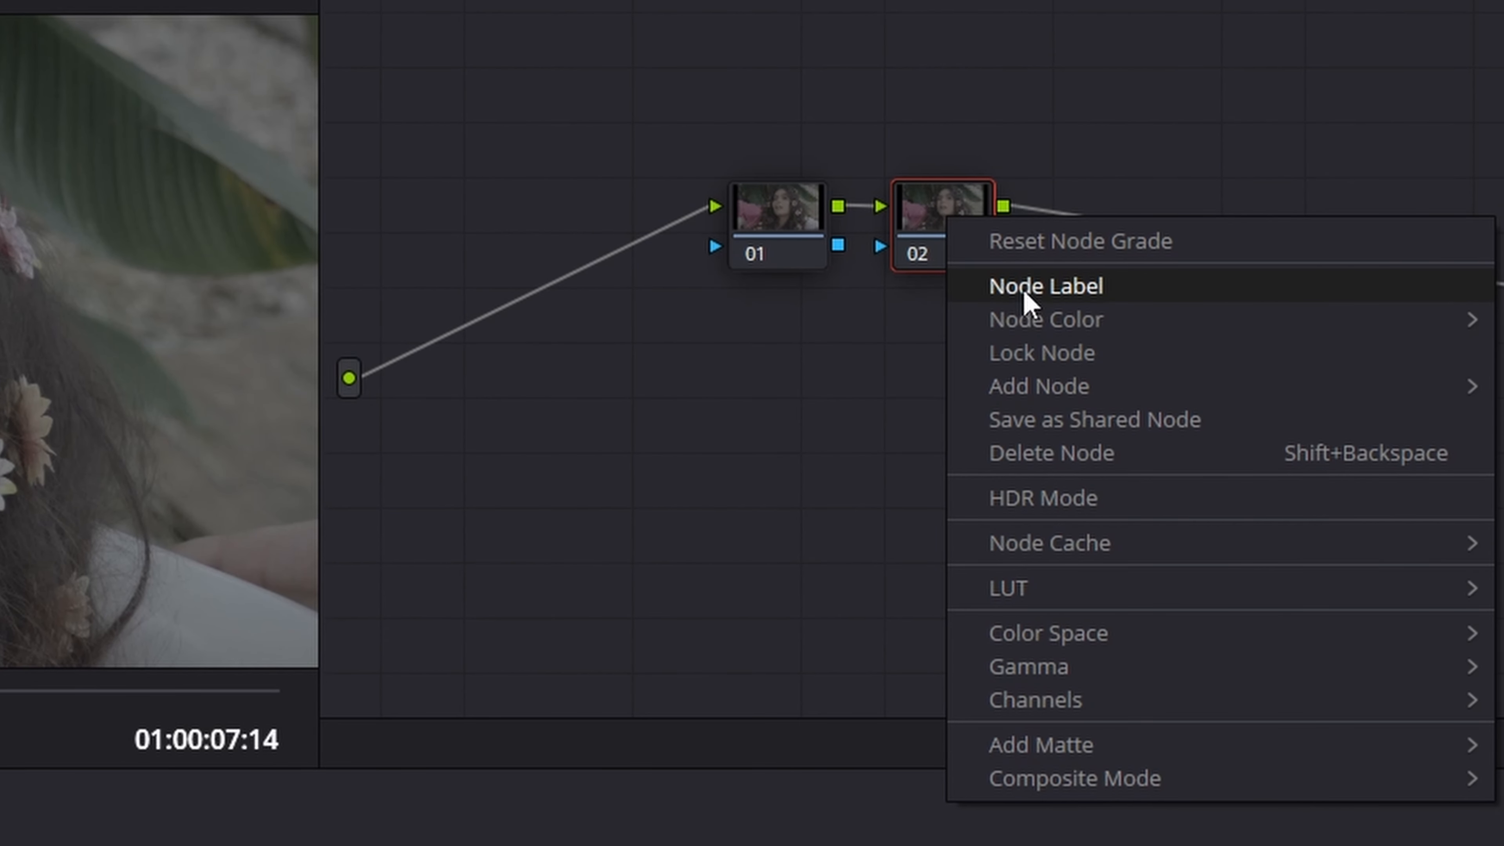
click(1029, 304)
text(CST)
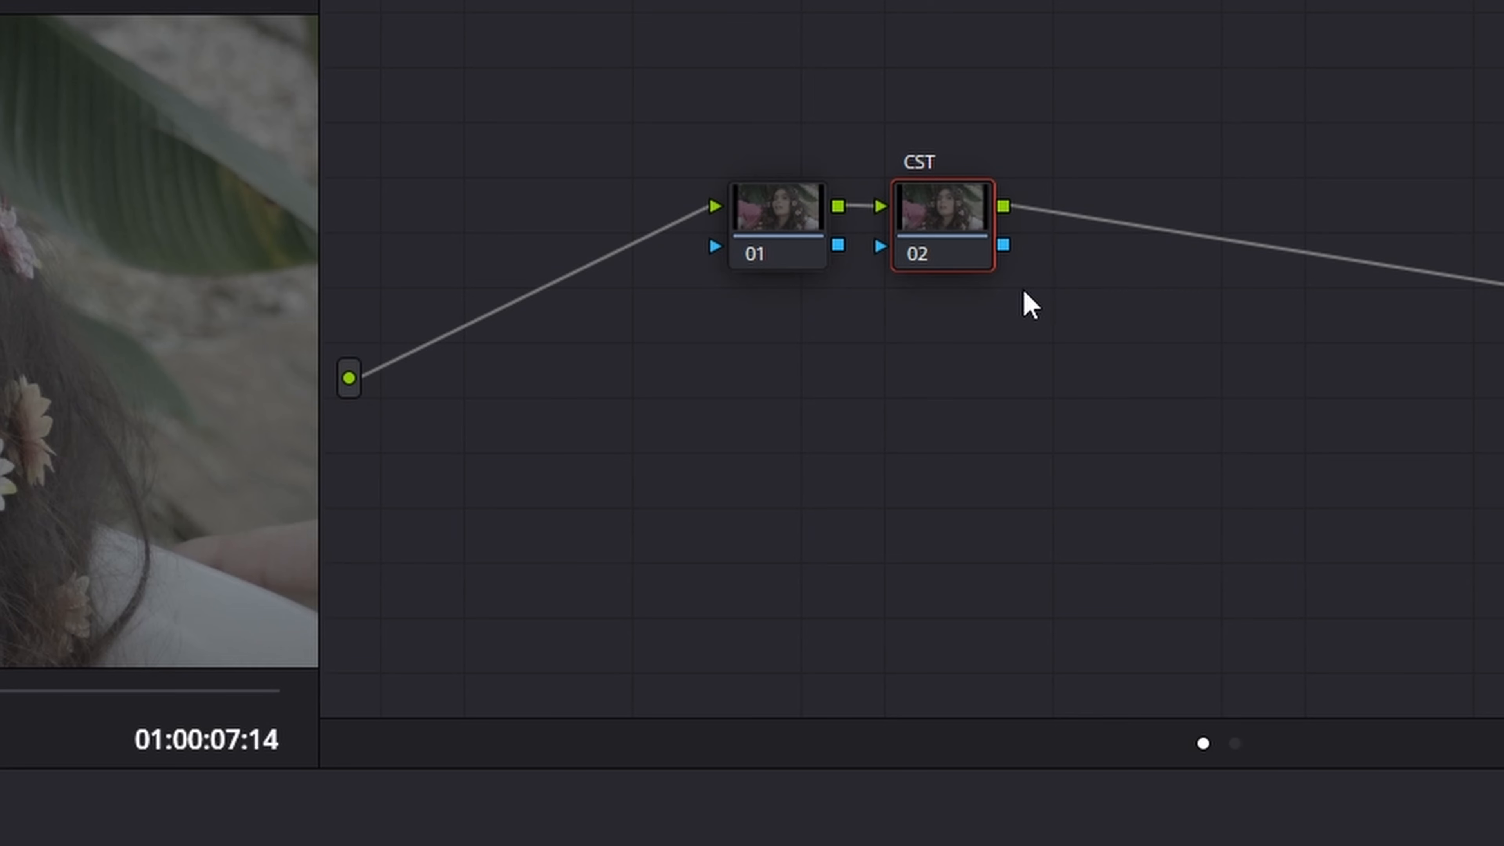
click(1018, 364)
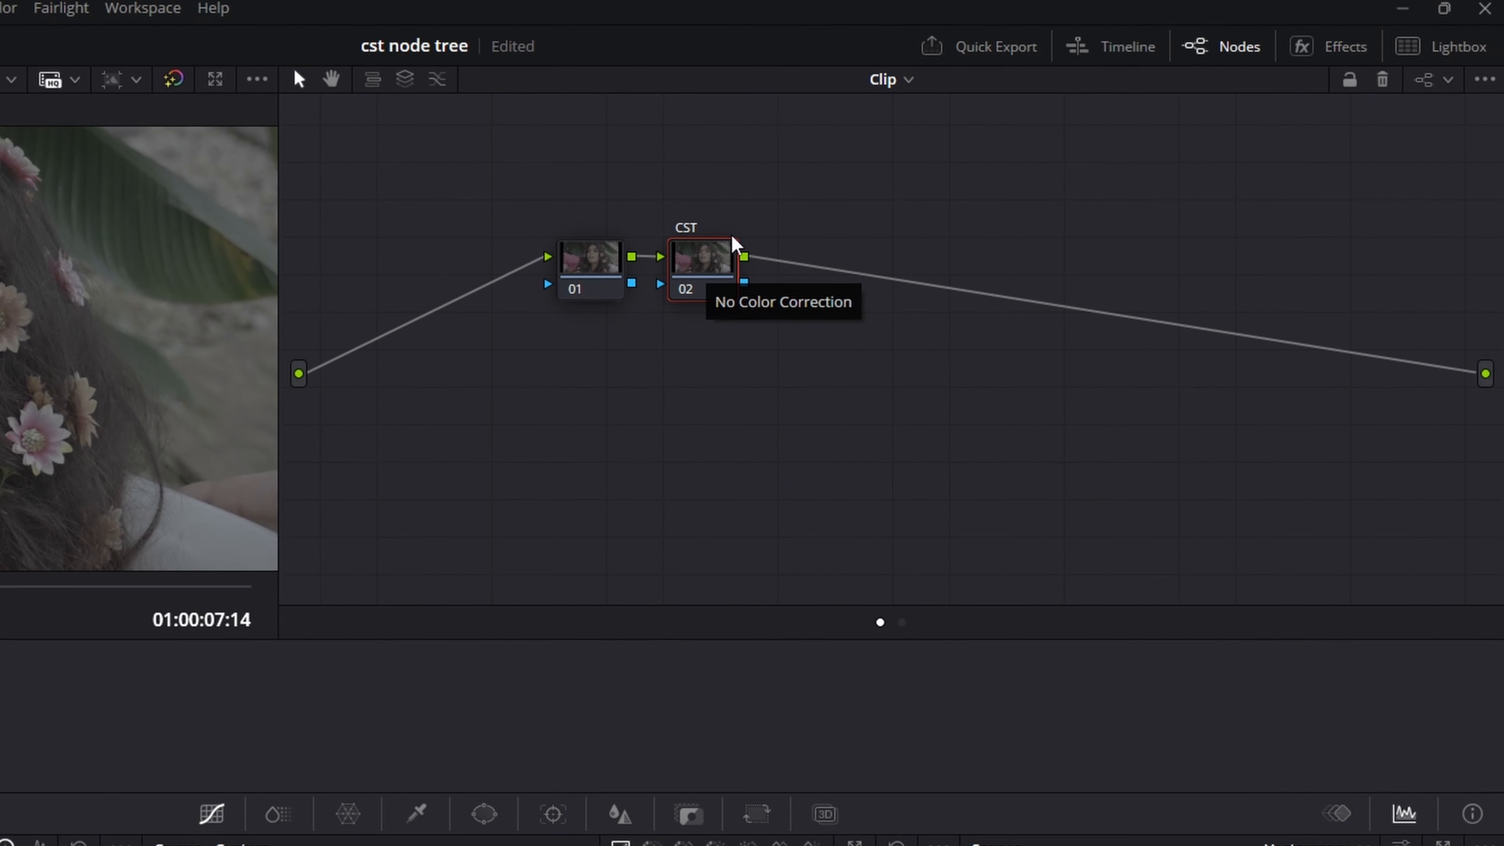
Step: Apply the Color Space Transform effect to the CST node of the second clip
click(1334, 54)
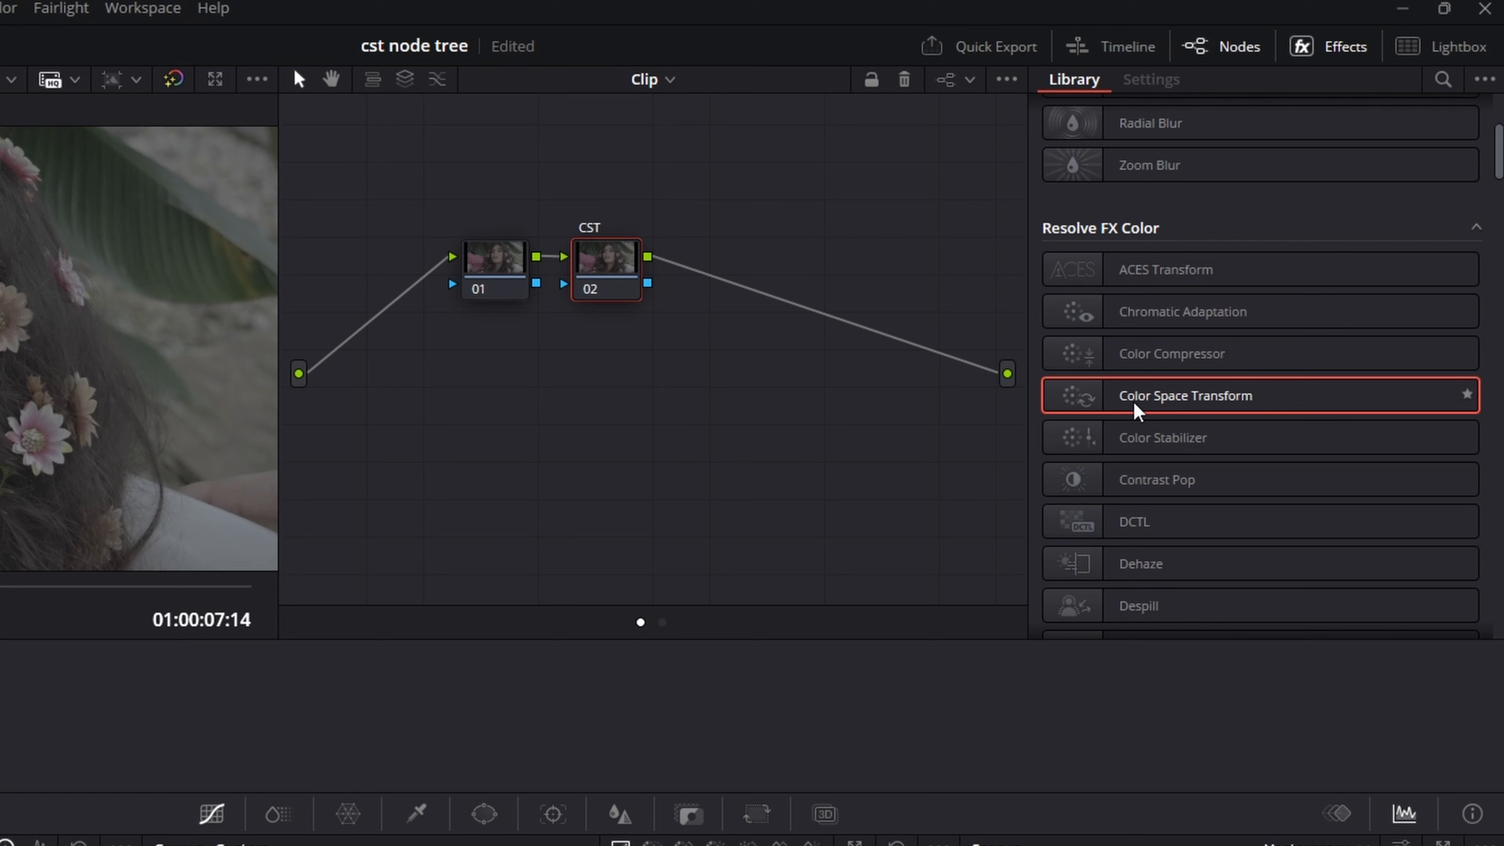
drag(1248, 397, 613, 261)
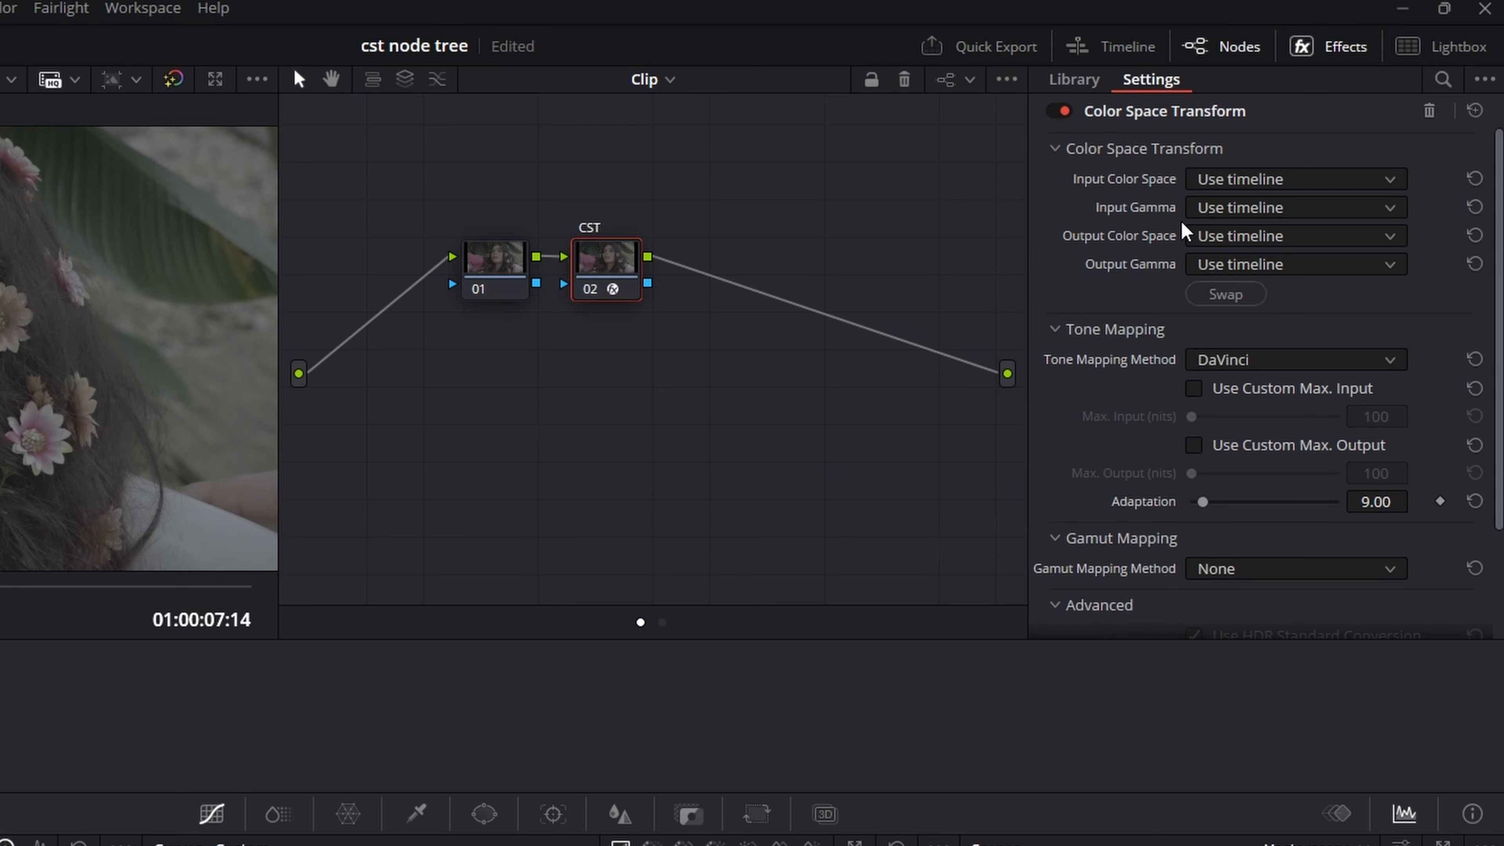
click(1241, 179)
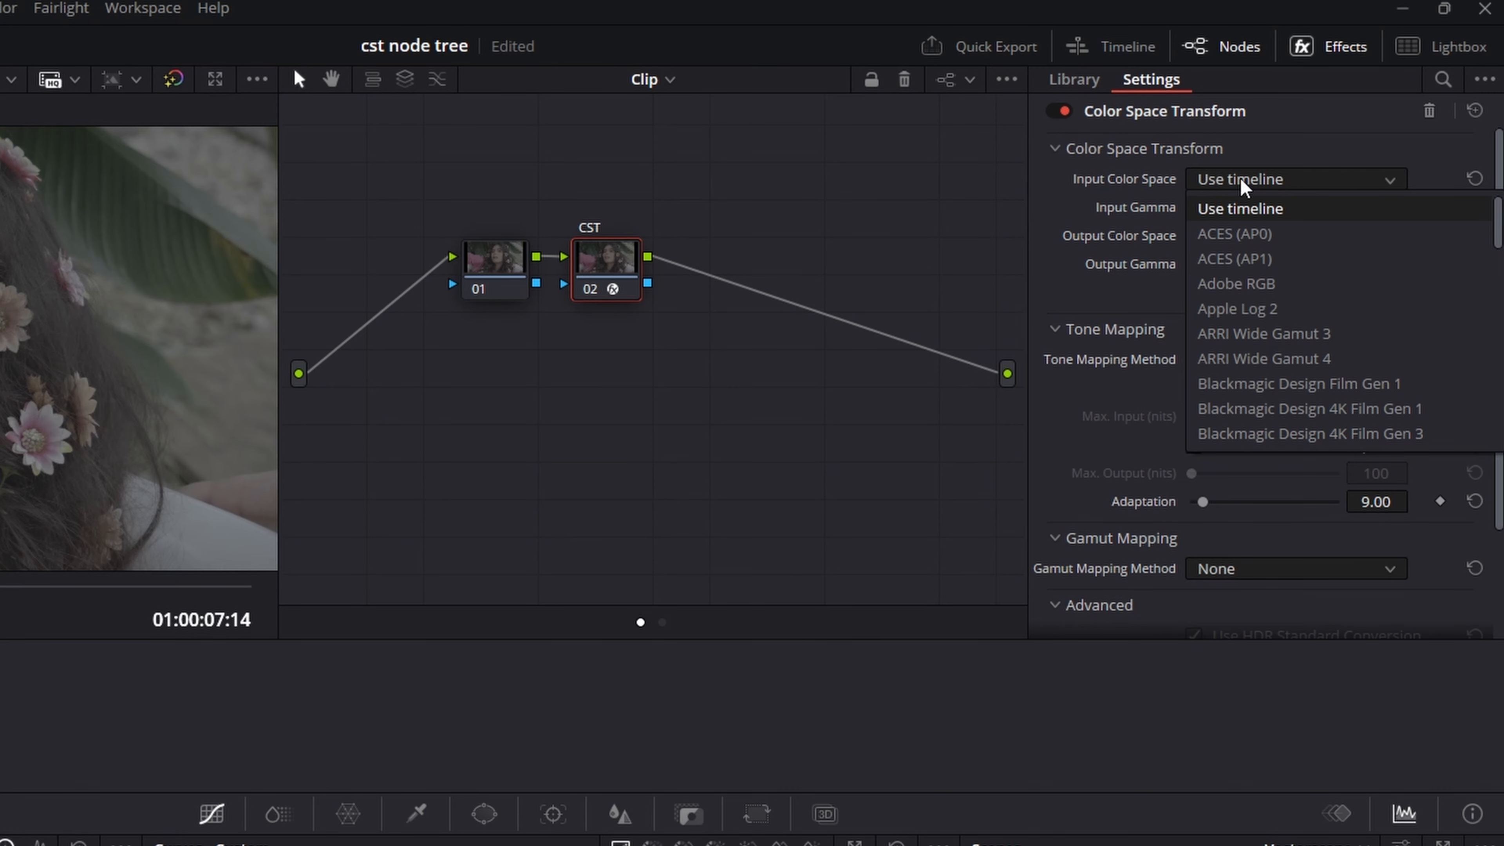
scroll(1271, 273, down, 10)
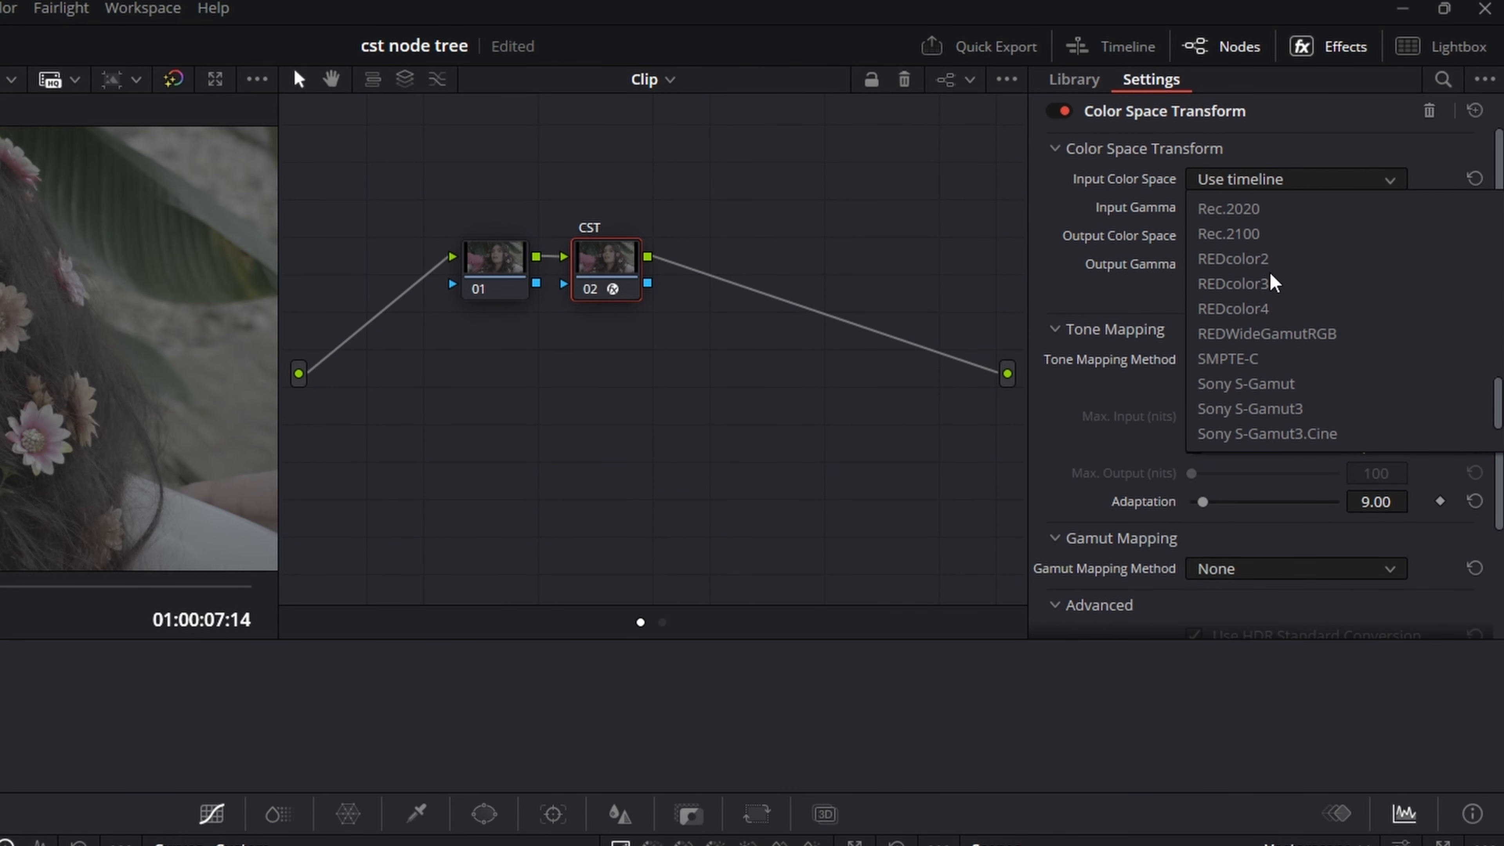
scroll(1270, 272, down, 2)
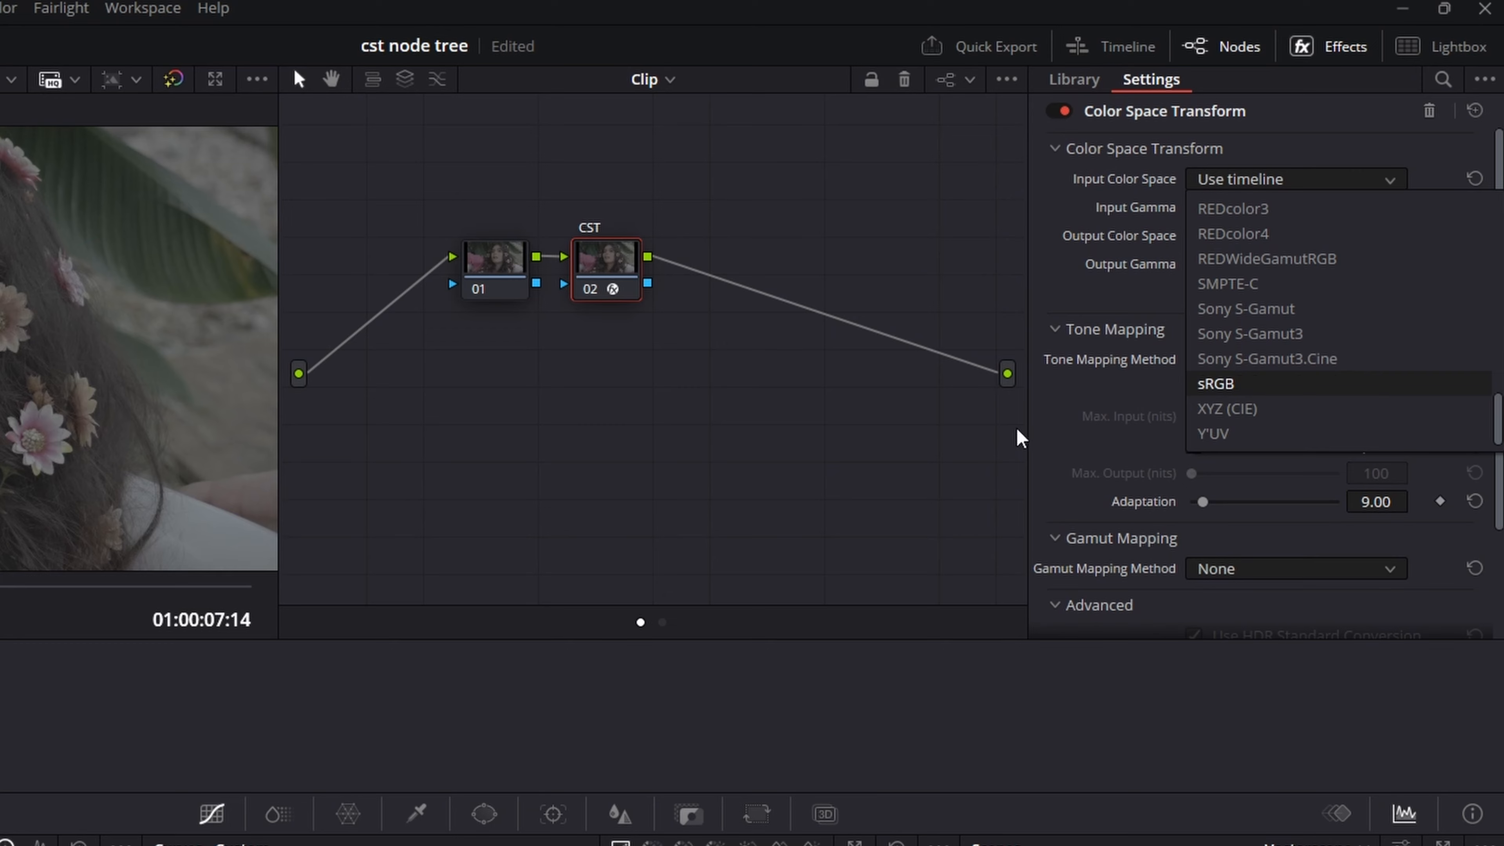
click(969, 499)
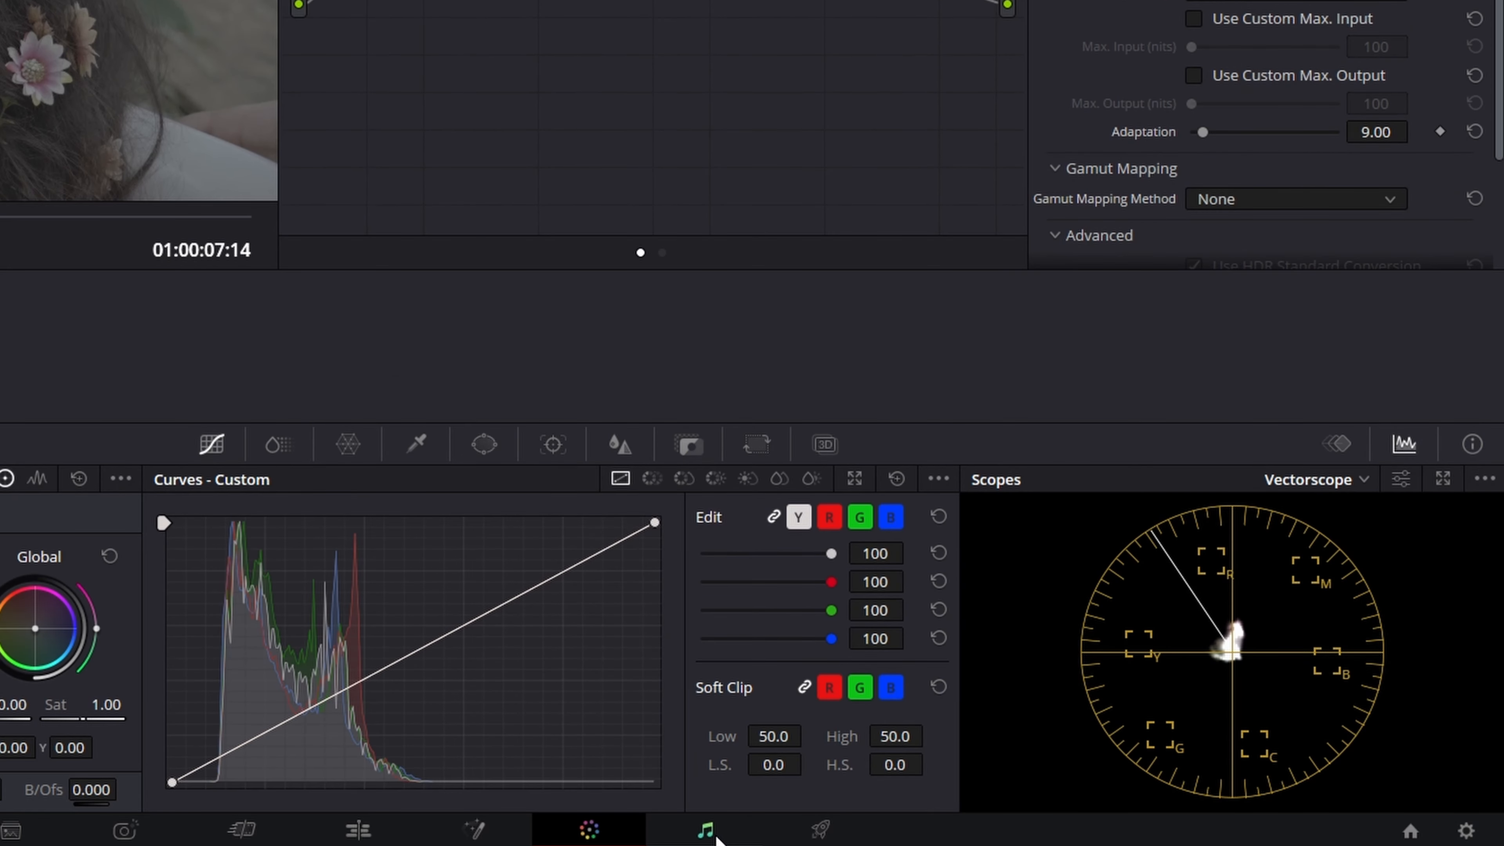
Step: Examine the clip's Tech Details metadata on the Fairlight page for gamma and color space information, and return to the Color page
click(715, 840)
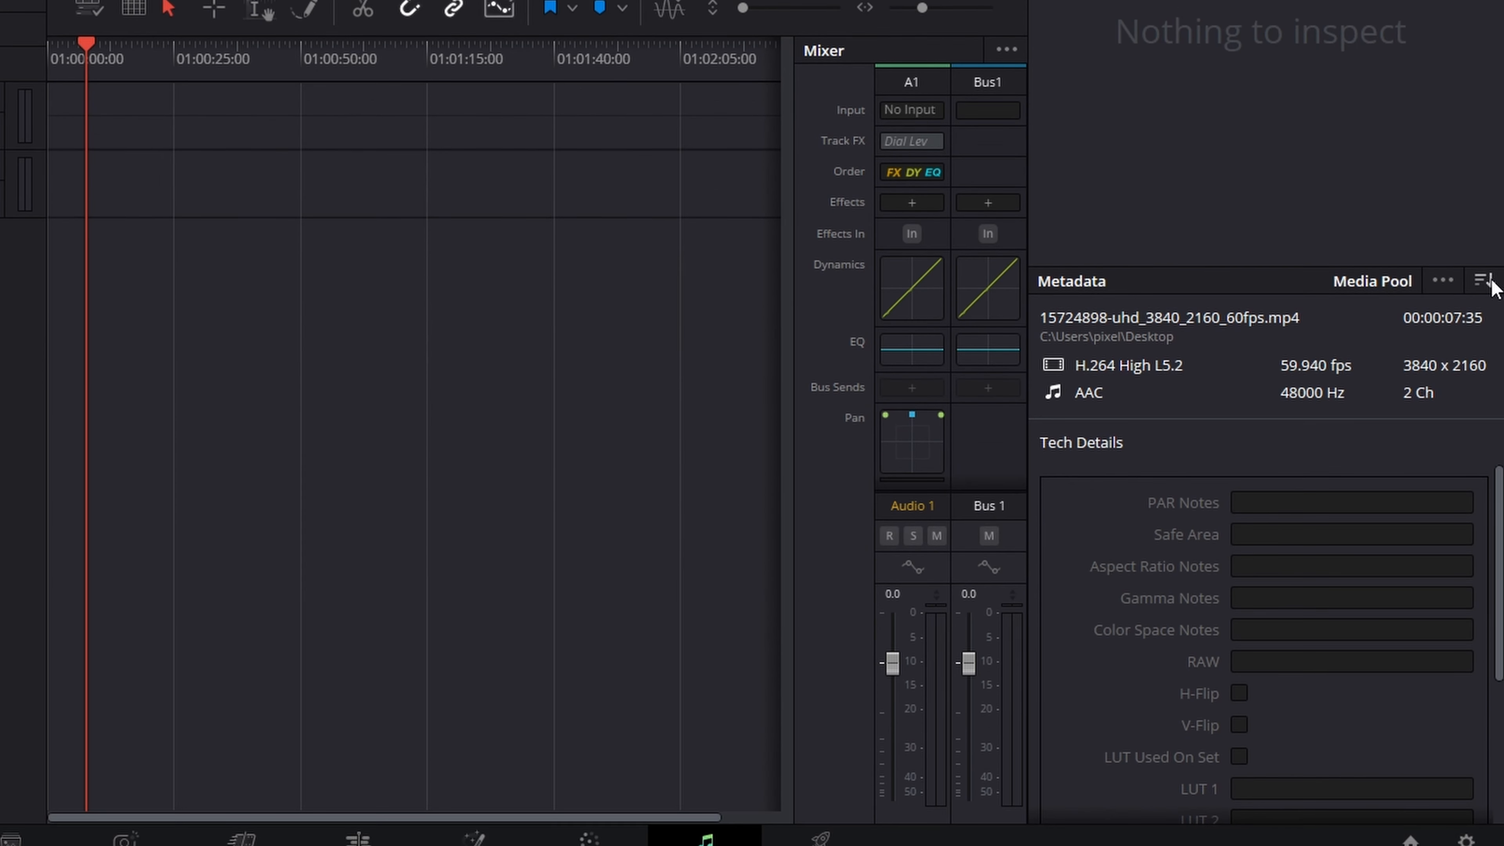
click(1487, 284)
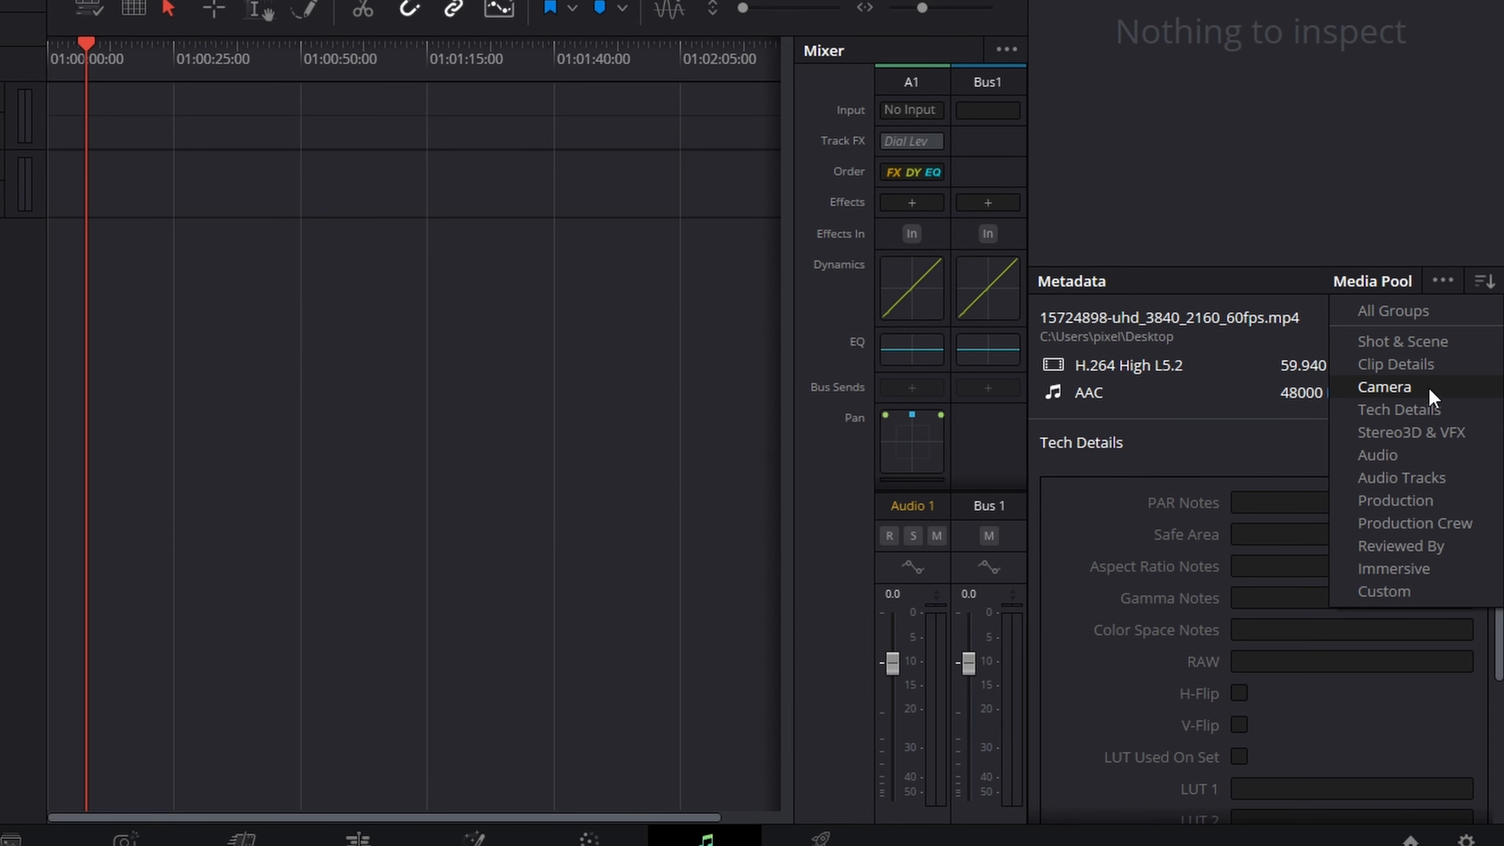
click(1421, 410)
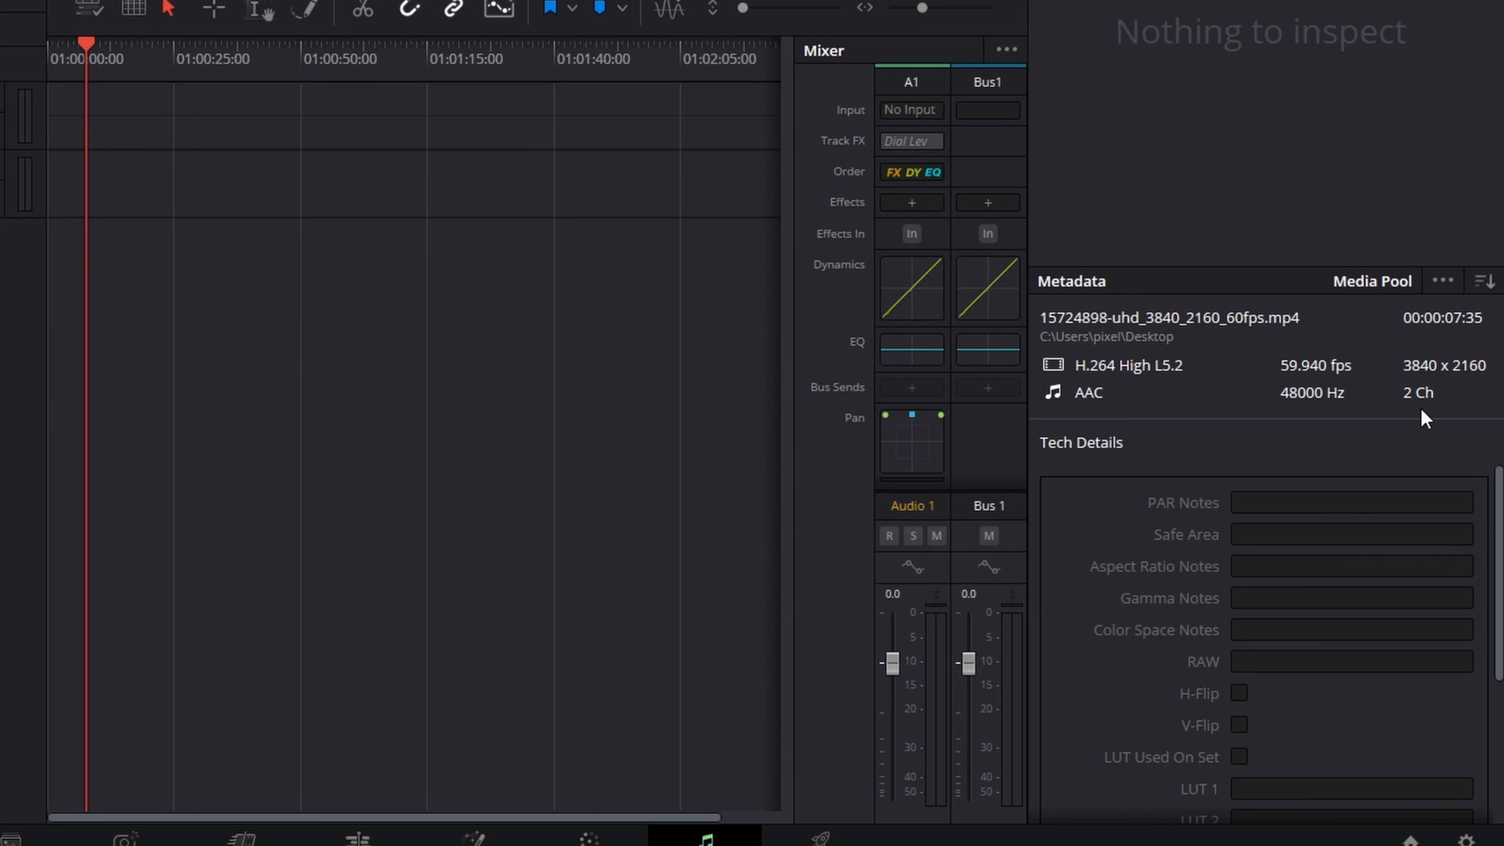
scroll(1112, 582, down, 6)
scroll(1112, 582, up, 6)
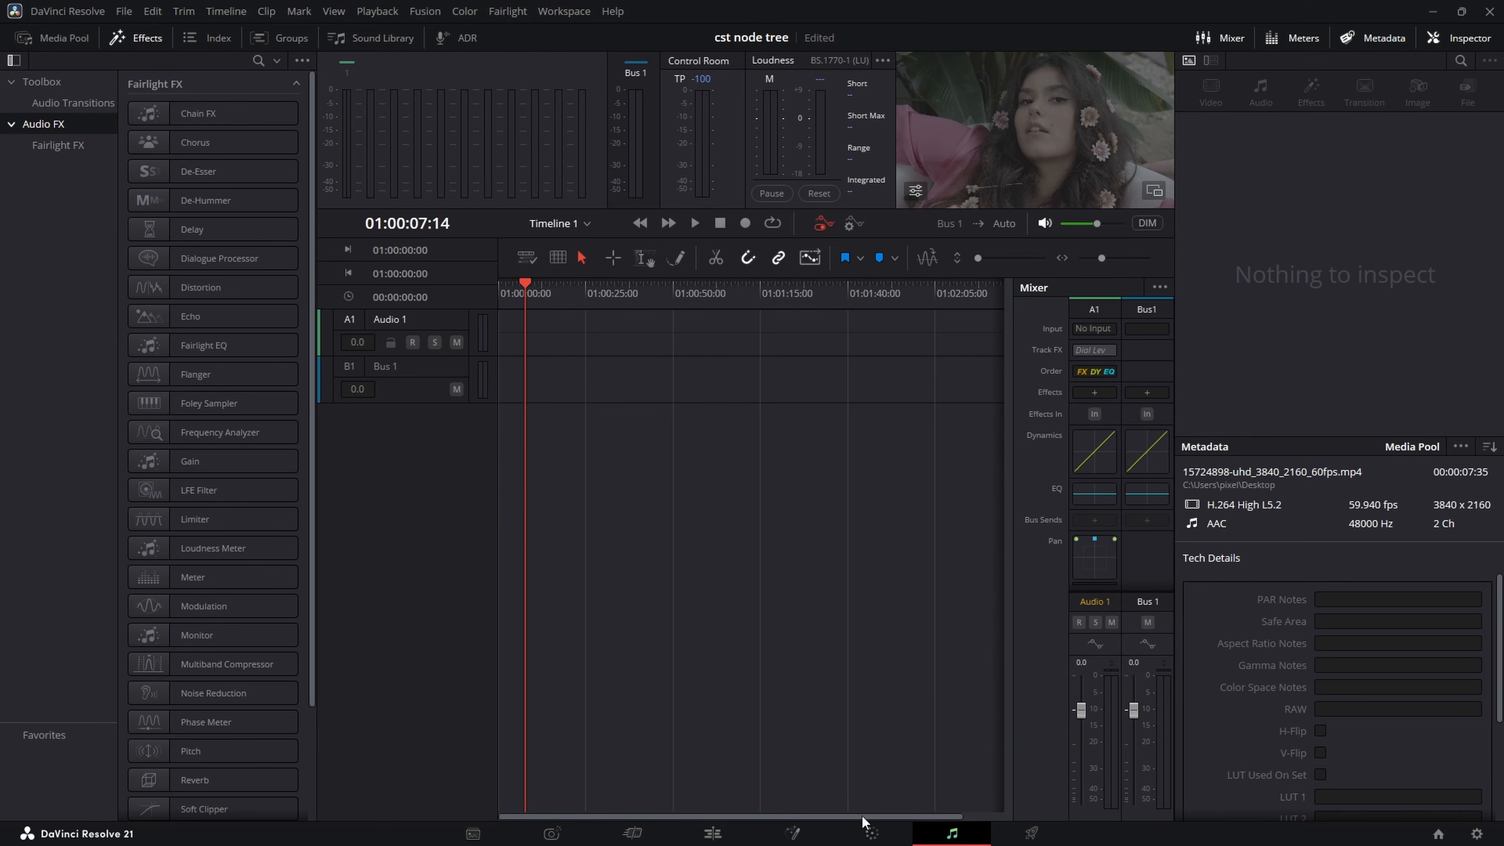
click(871, 834)
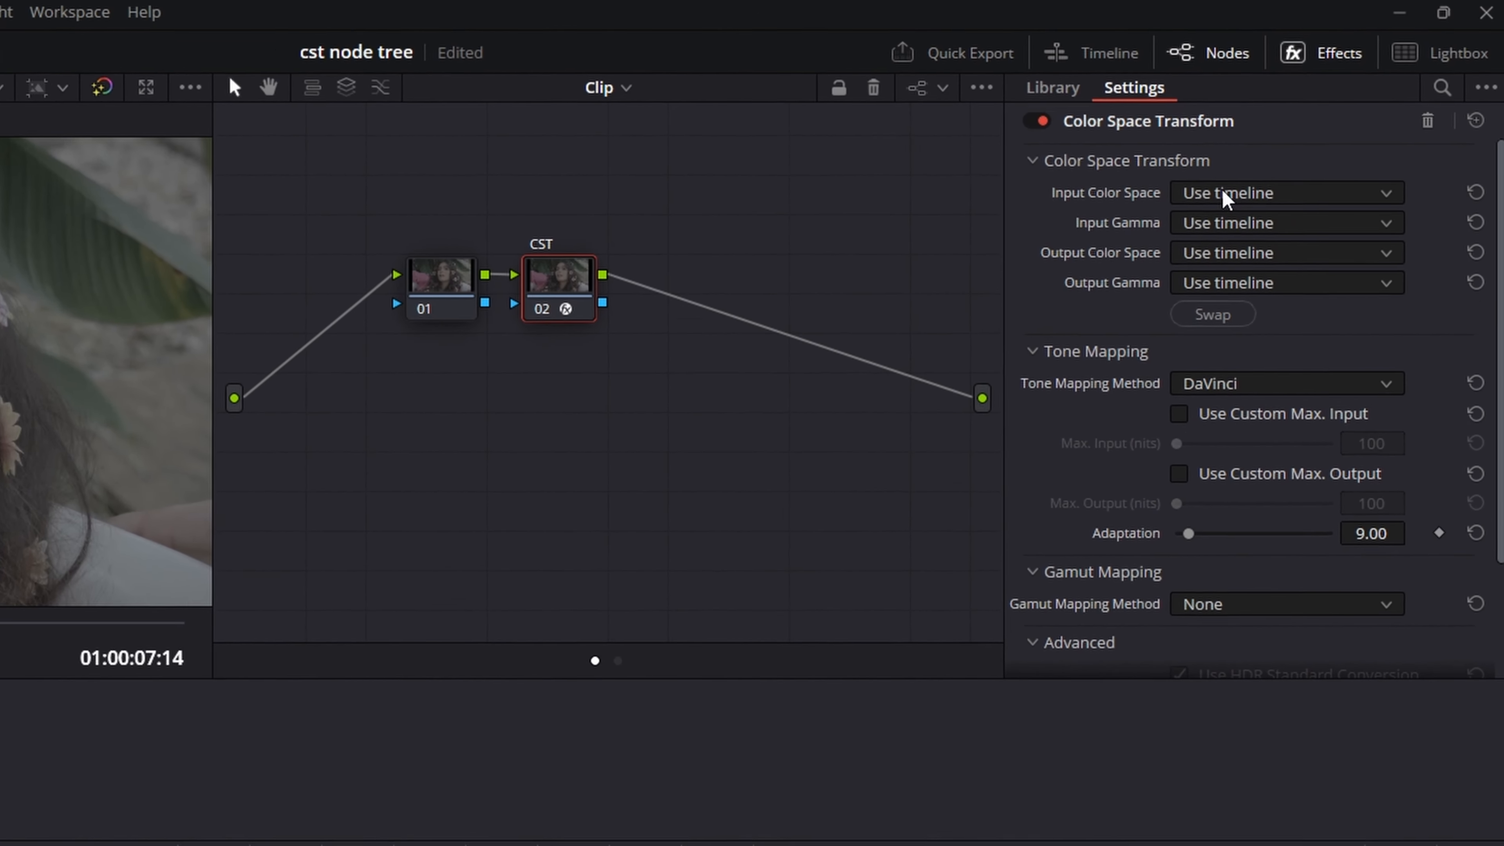
Step: Set the Color Space Transform's input color space to Sony S-Gamut3.Cine and its input gamma to Sony S-Log3
click(1225, 197)
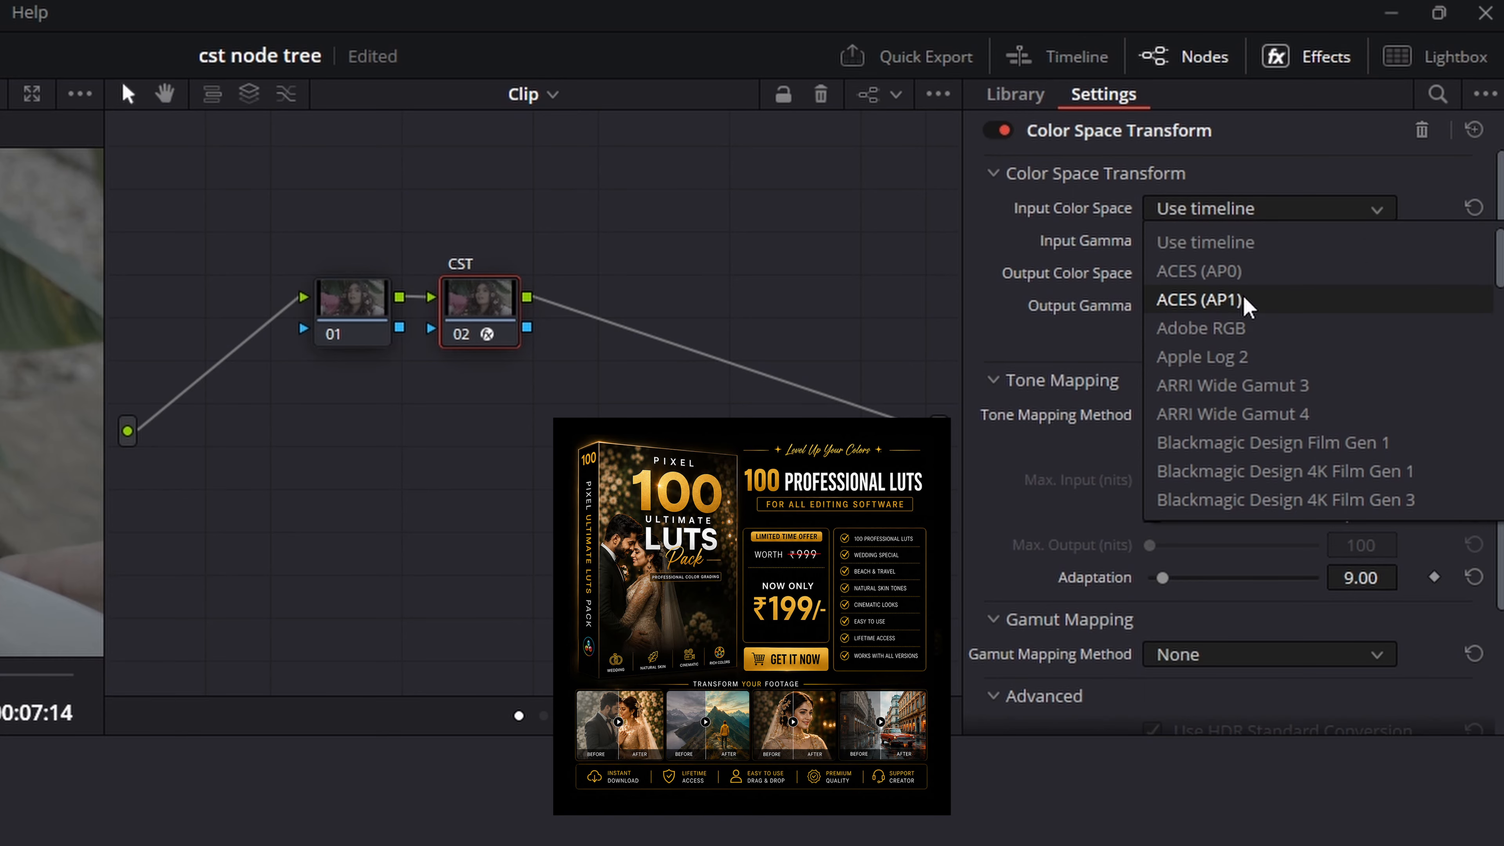
scroll(1253, 336, down, 5)
scroll(1253, 337, down, 10)
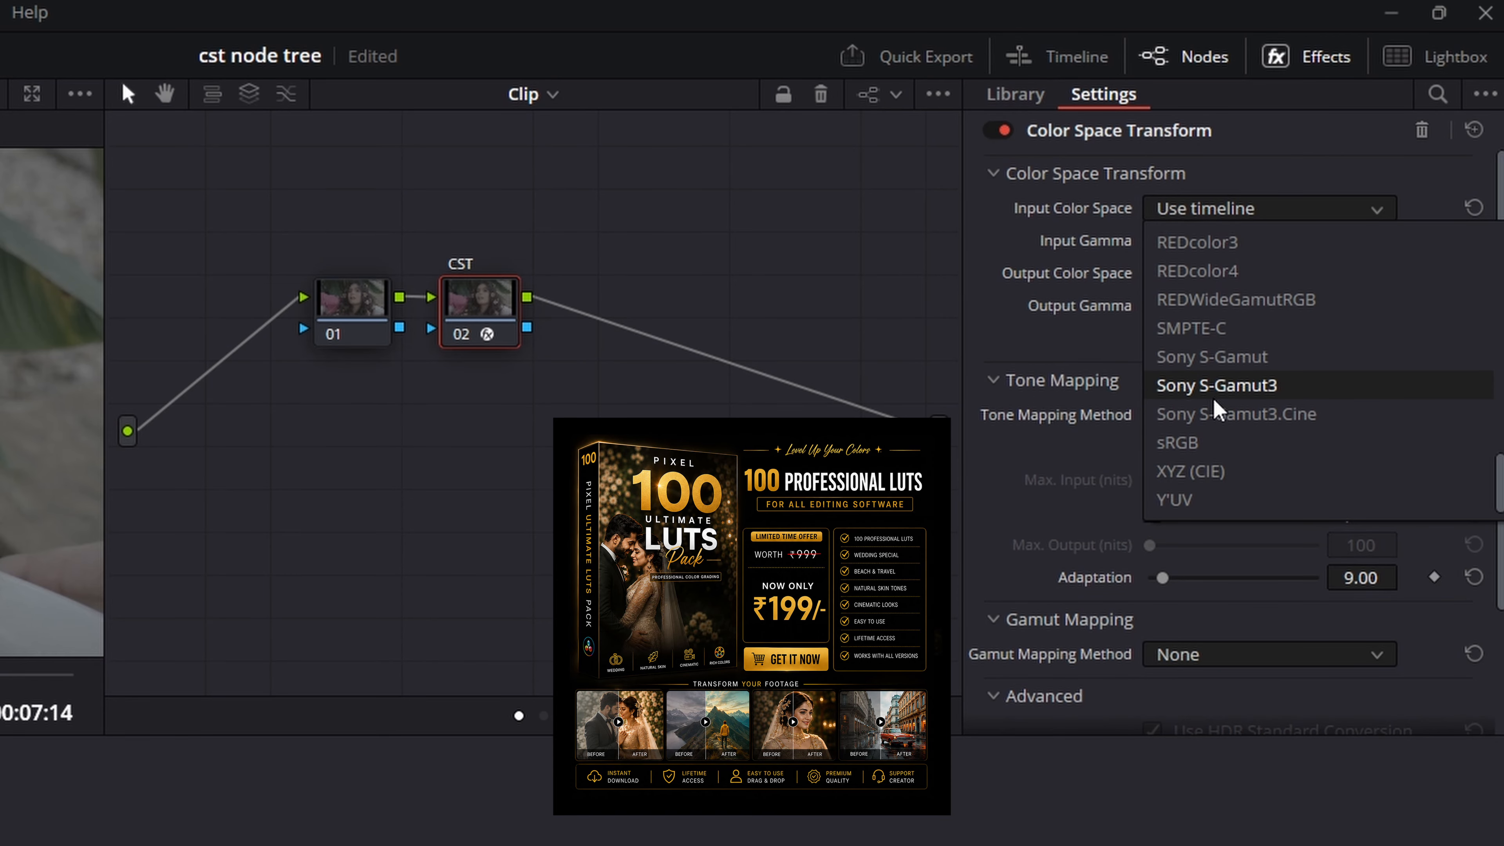
click(1267, 414)
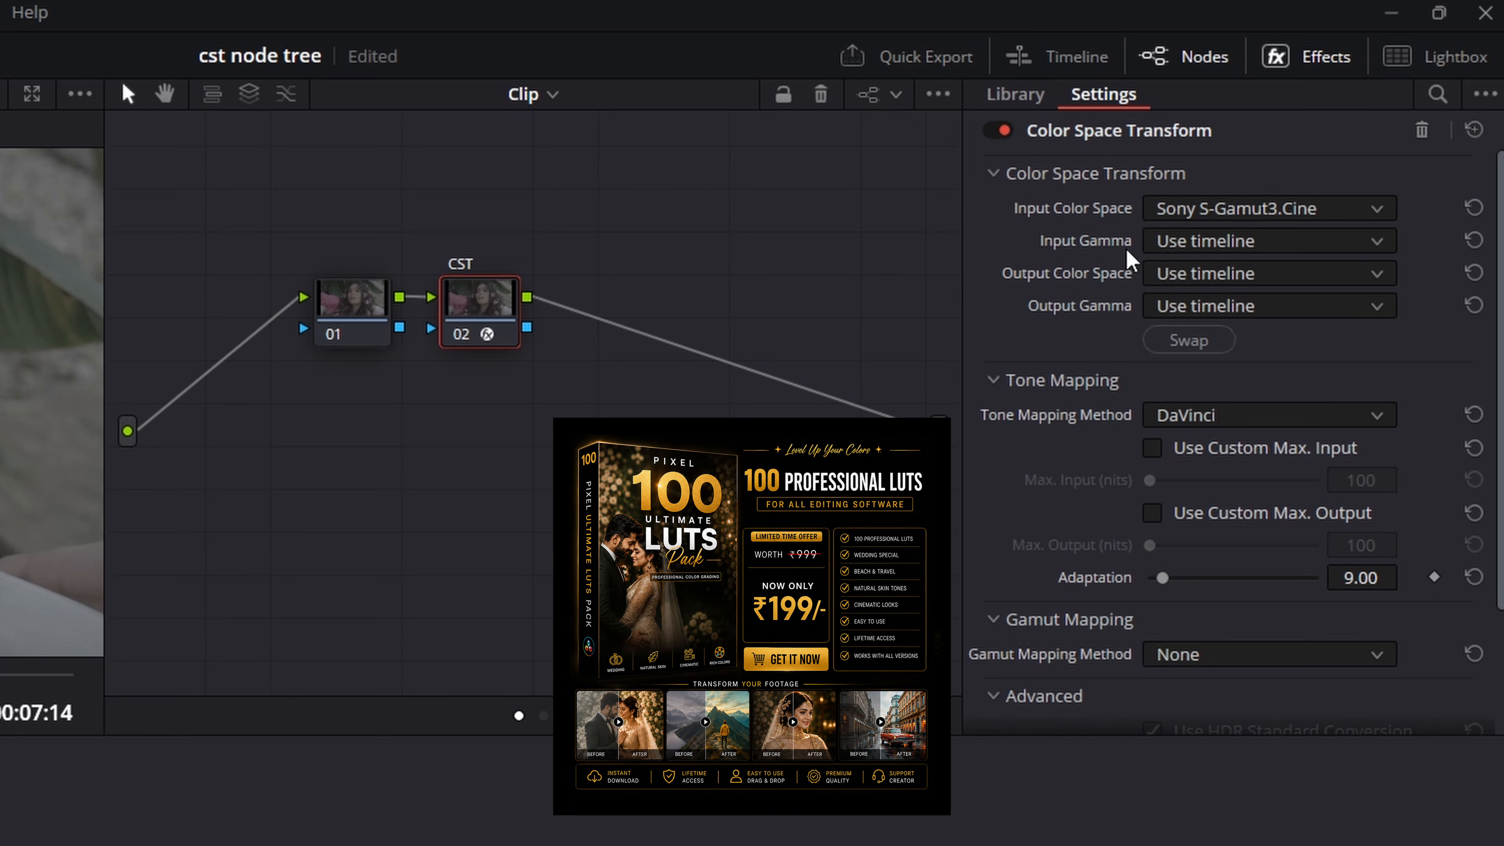
click(1179, 243)
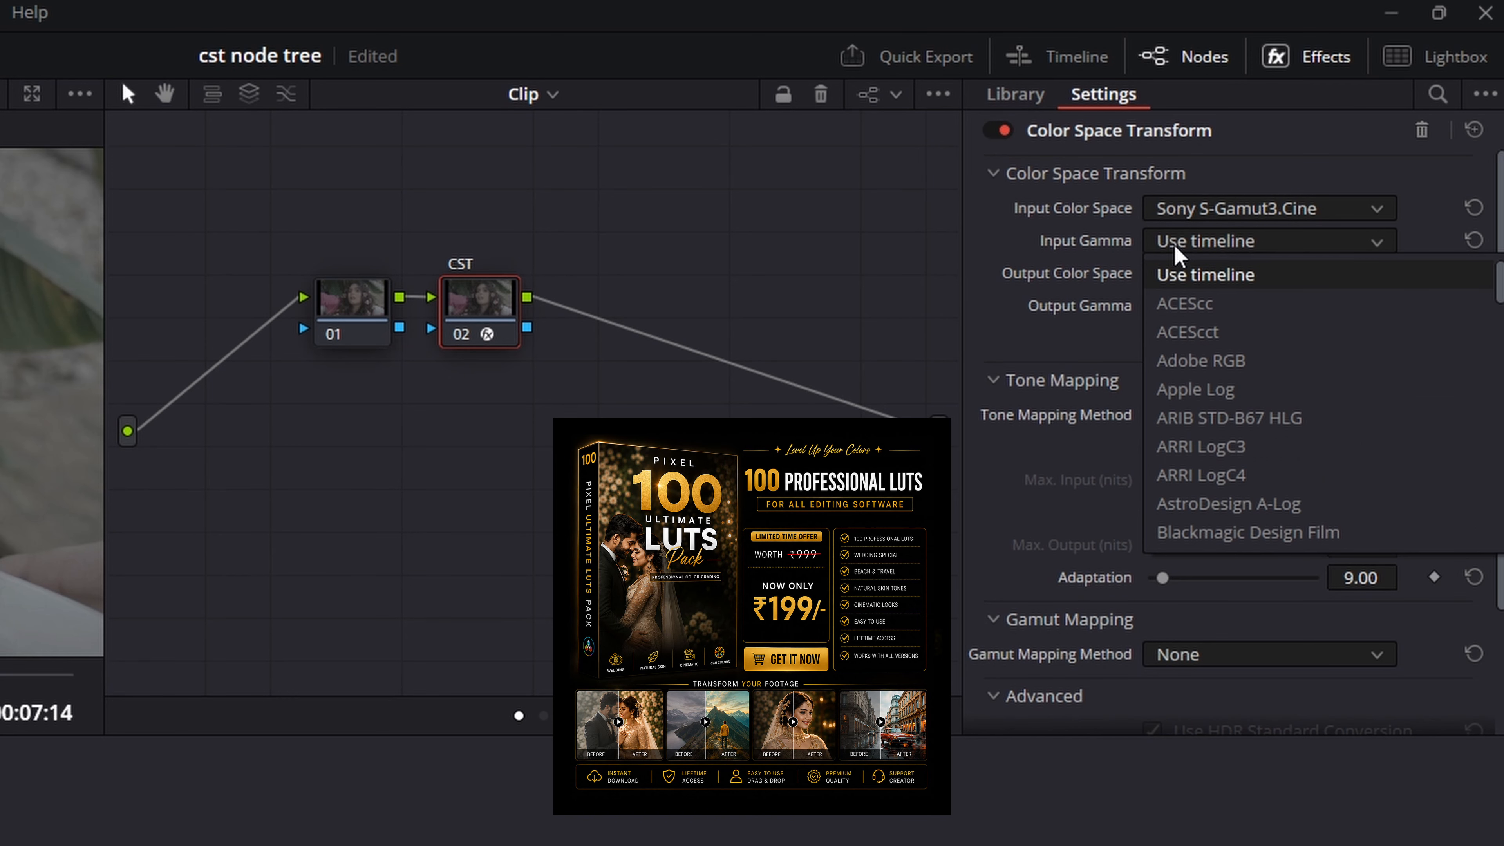
scroll(1228, 356, down, 10)
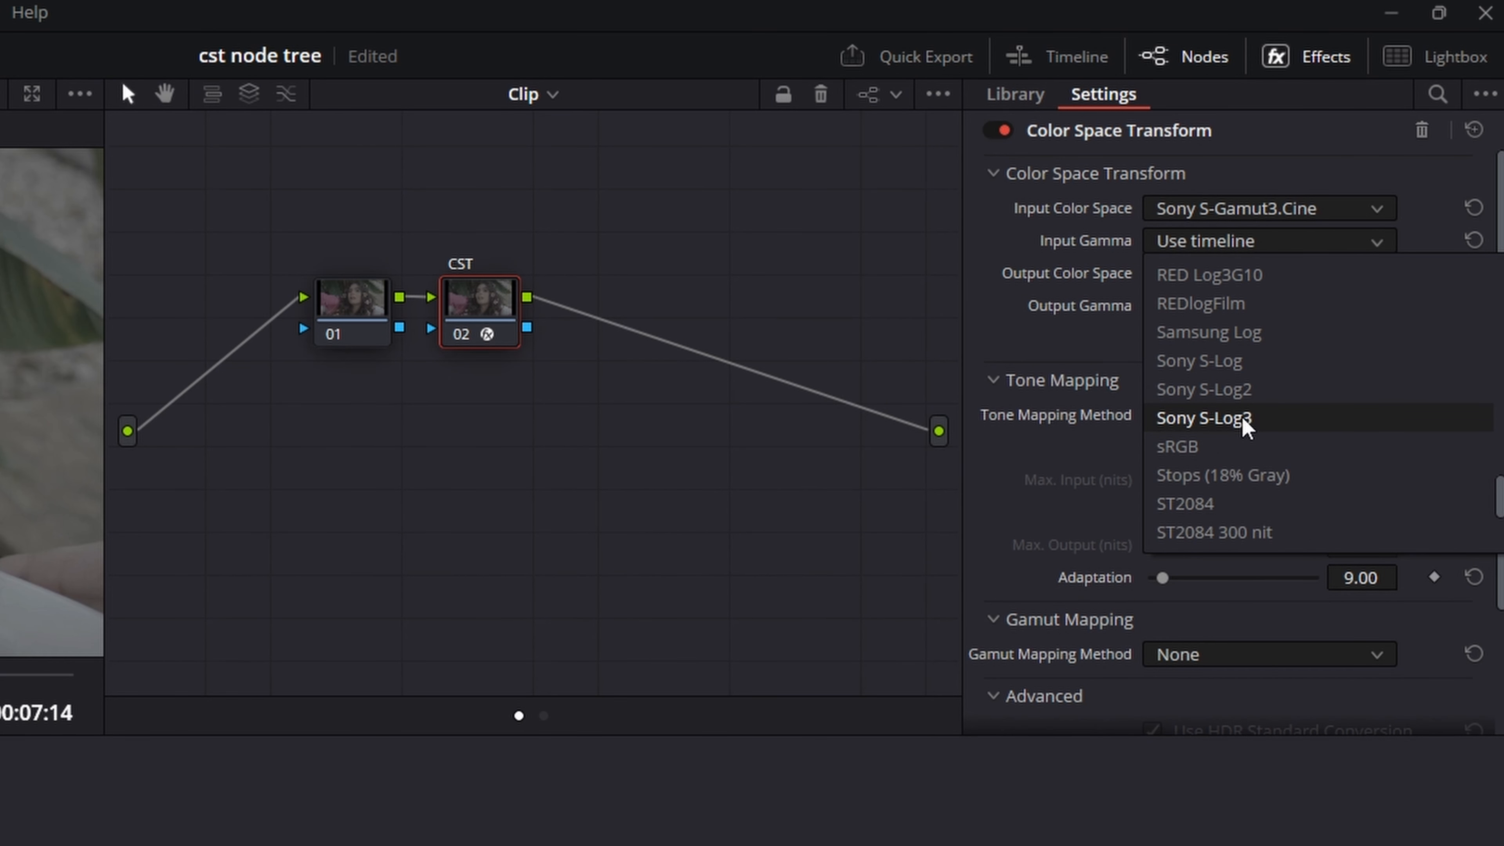
click(1245, 420)
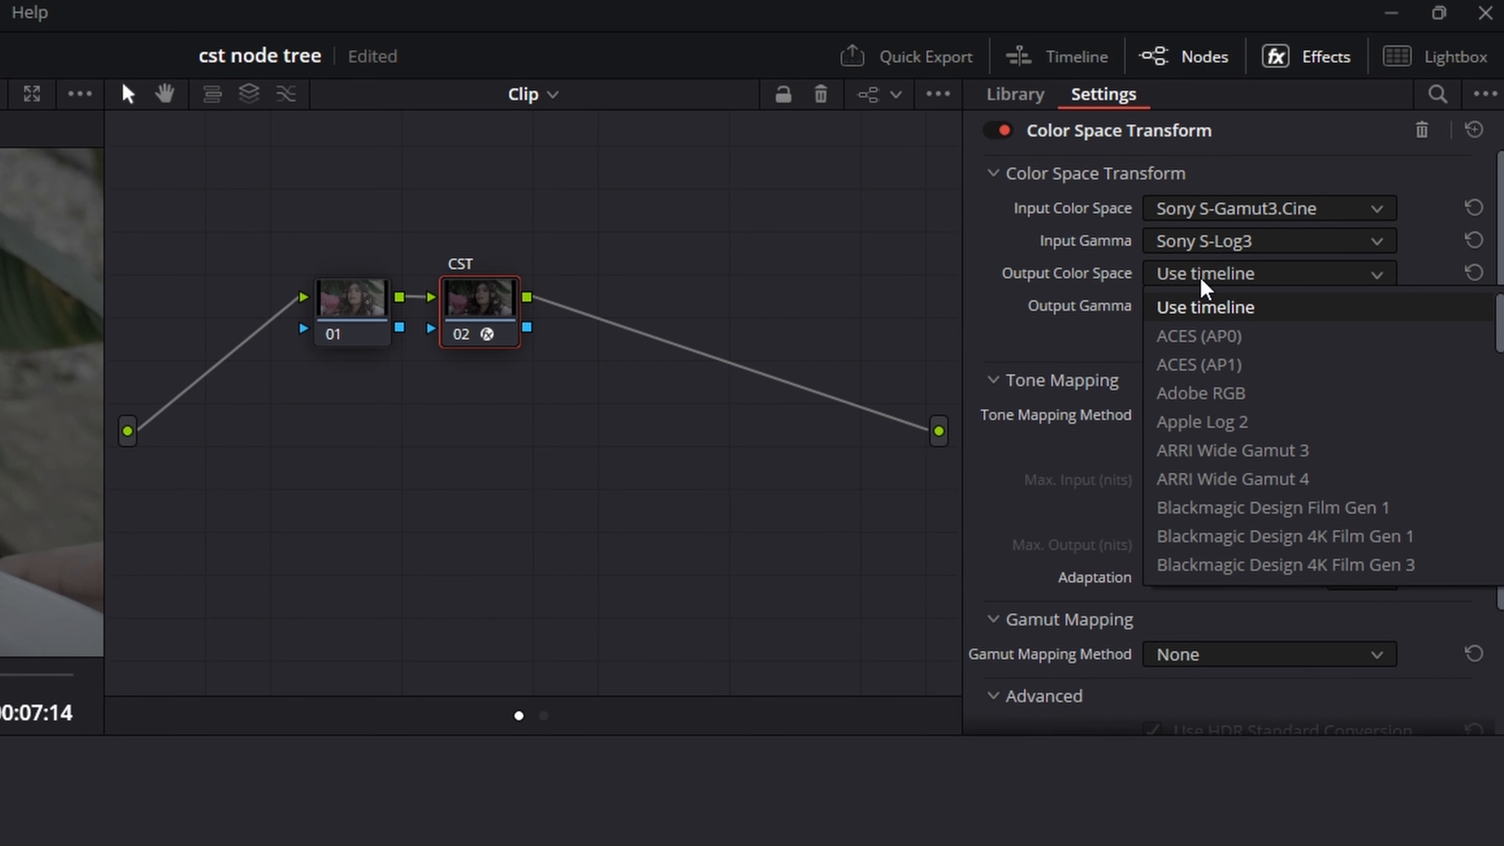
Step: Set the Color Space Transform's output color space to Rec.709 and its output gamma to Gamma 2.4
scroll(1249, 345, down, 10)
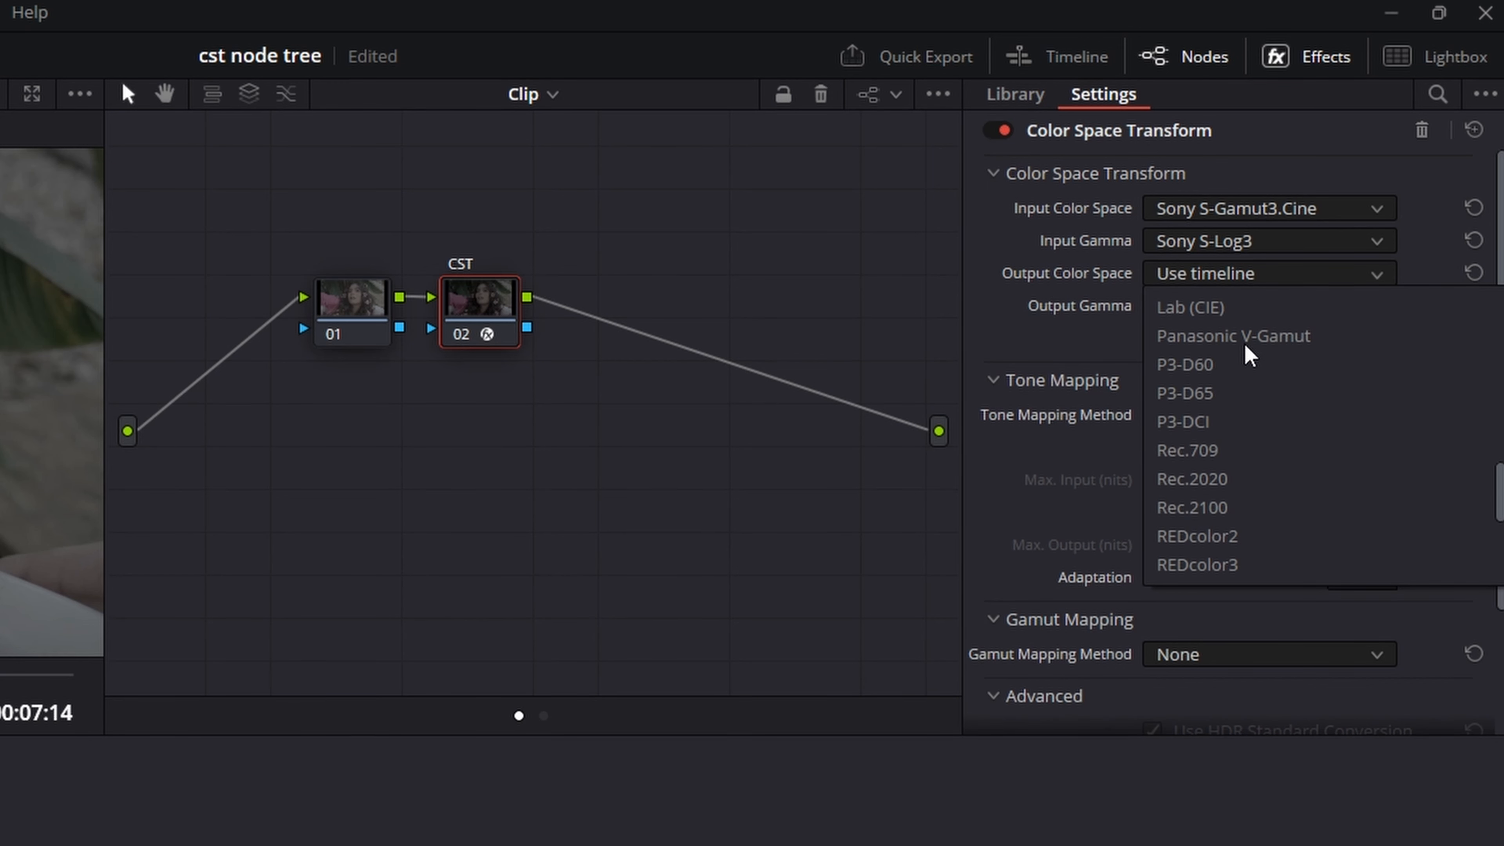
scroll(1246, 346, down, 3)
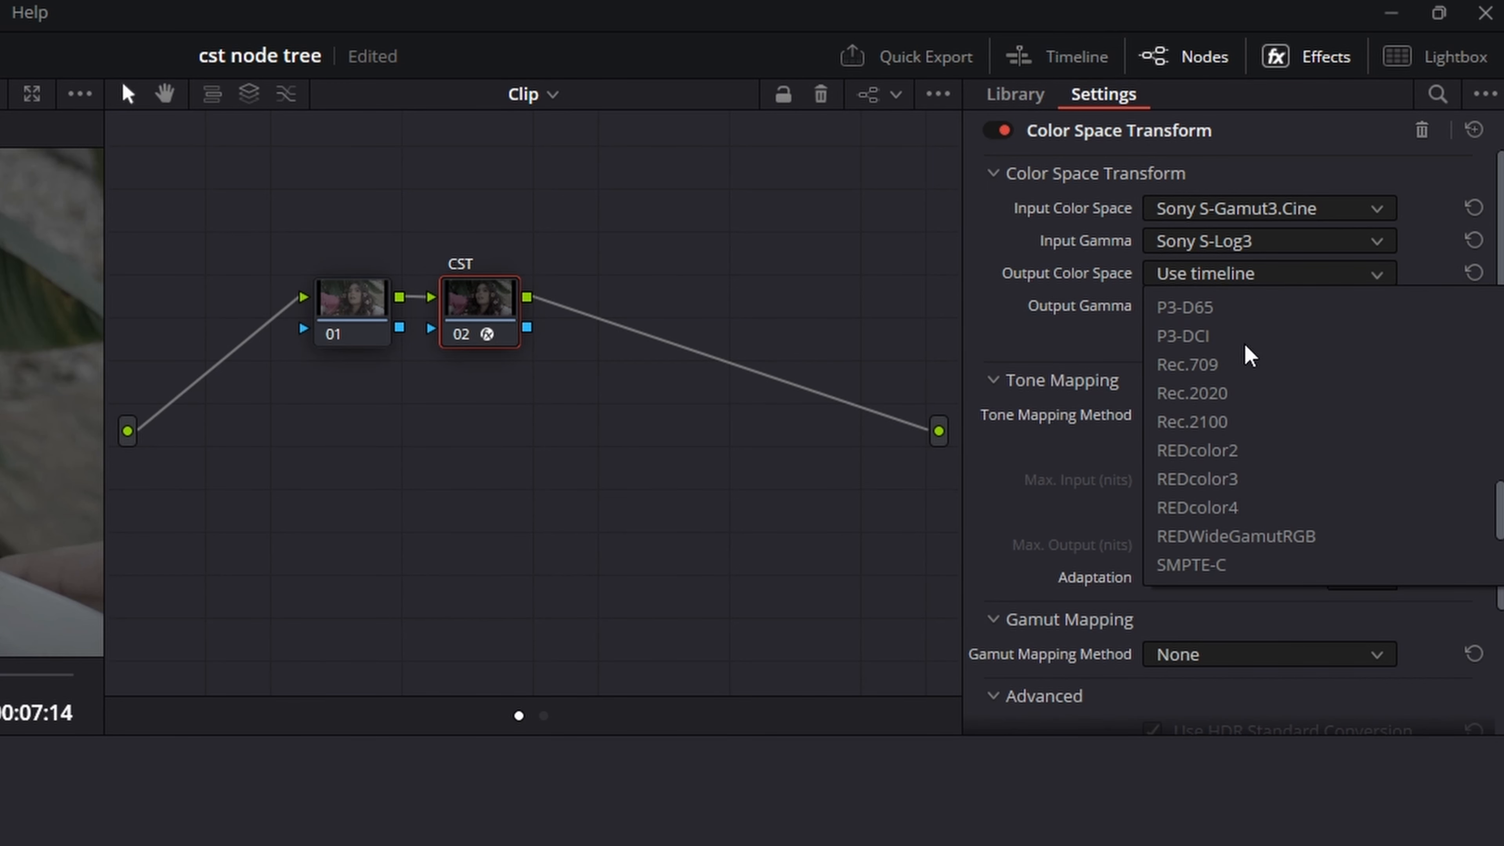
click(1220, 373)
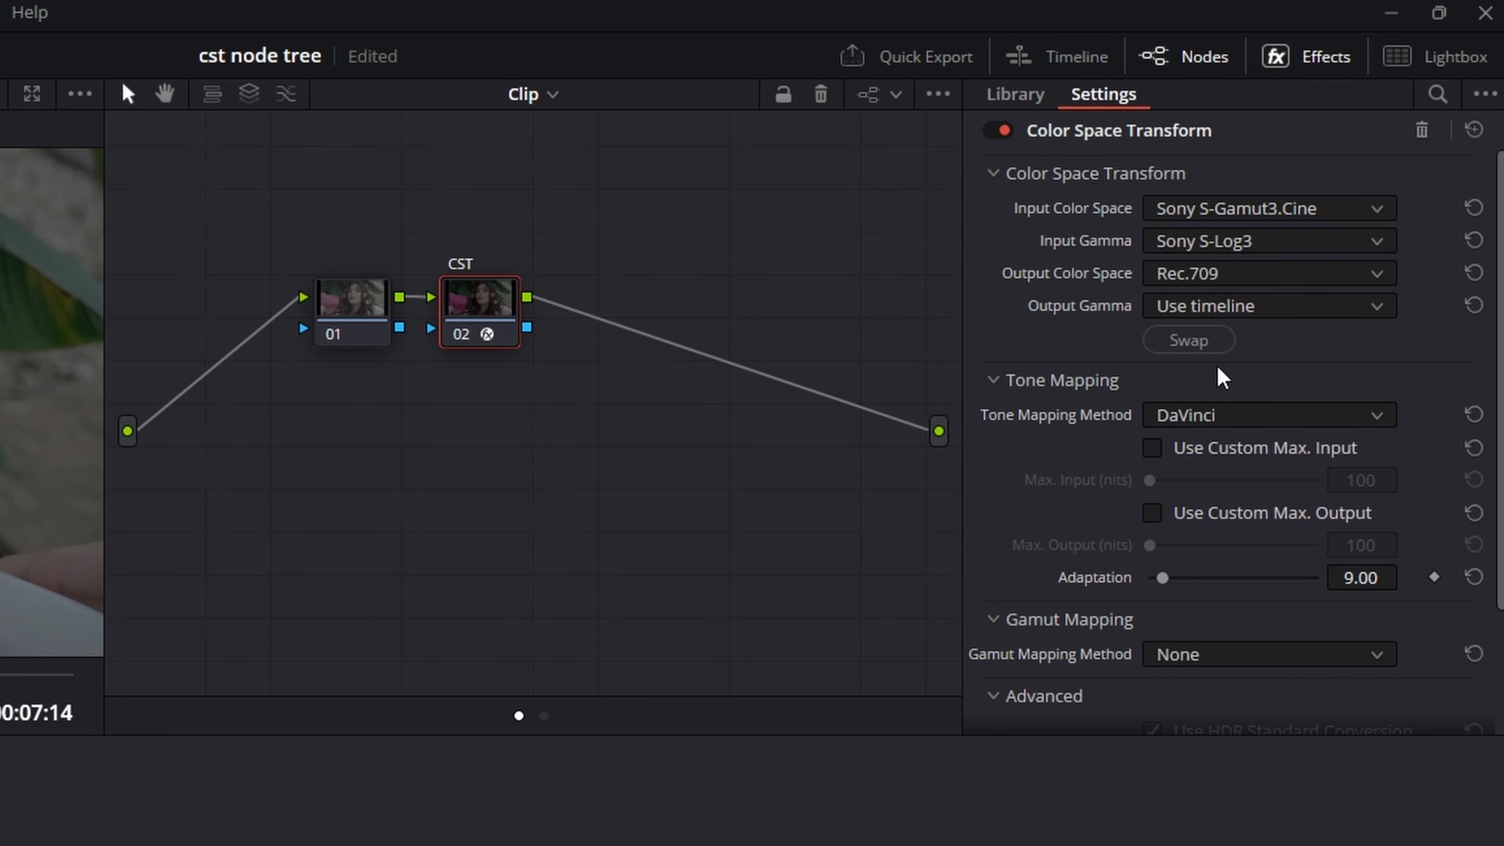
click(1199, 308)
scroll(1214, 393, down, 7)
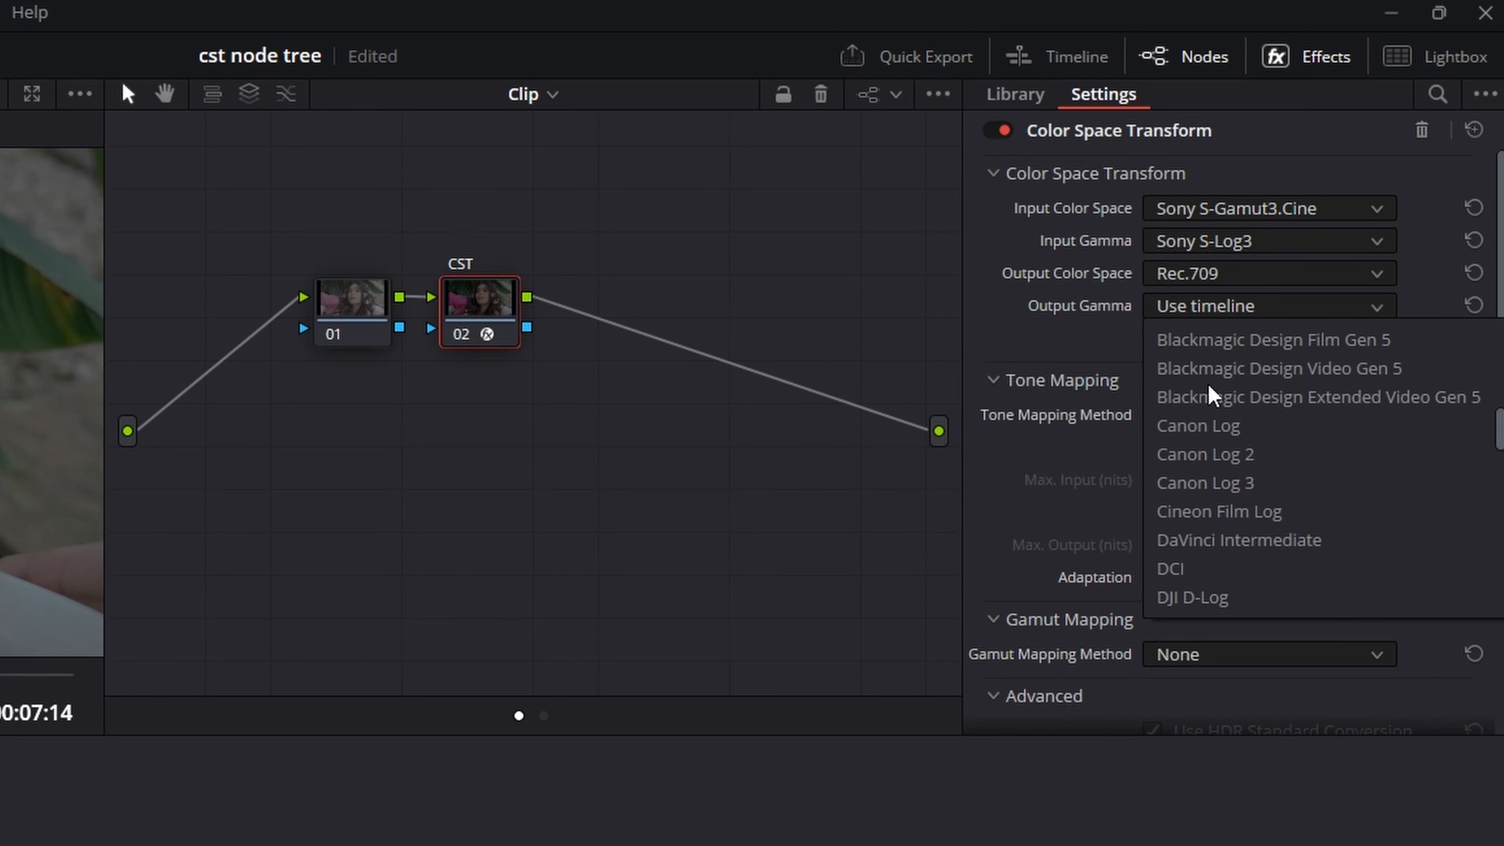
scroll(1211, 396, down, 3)
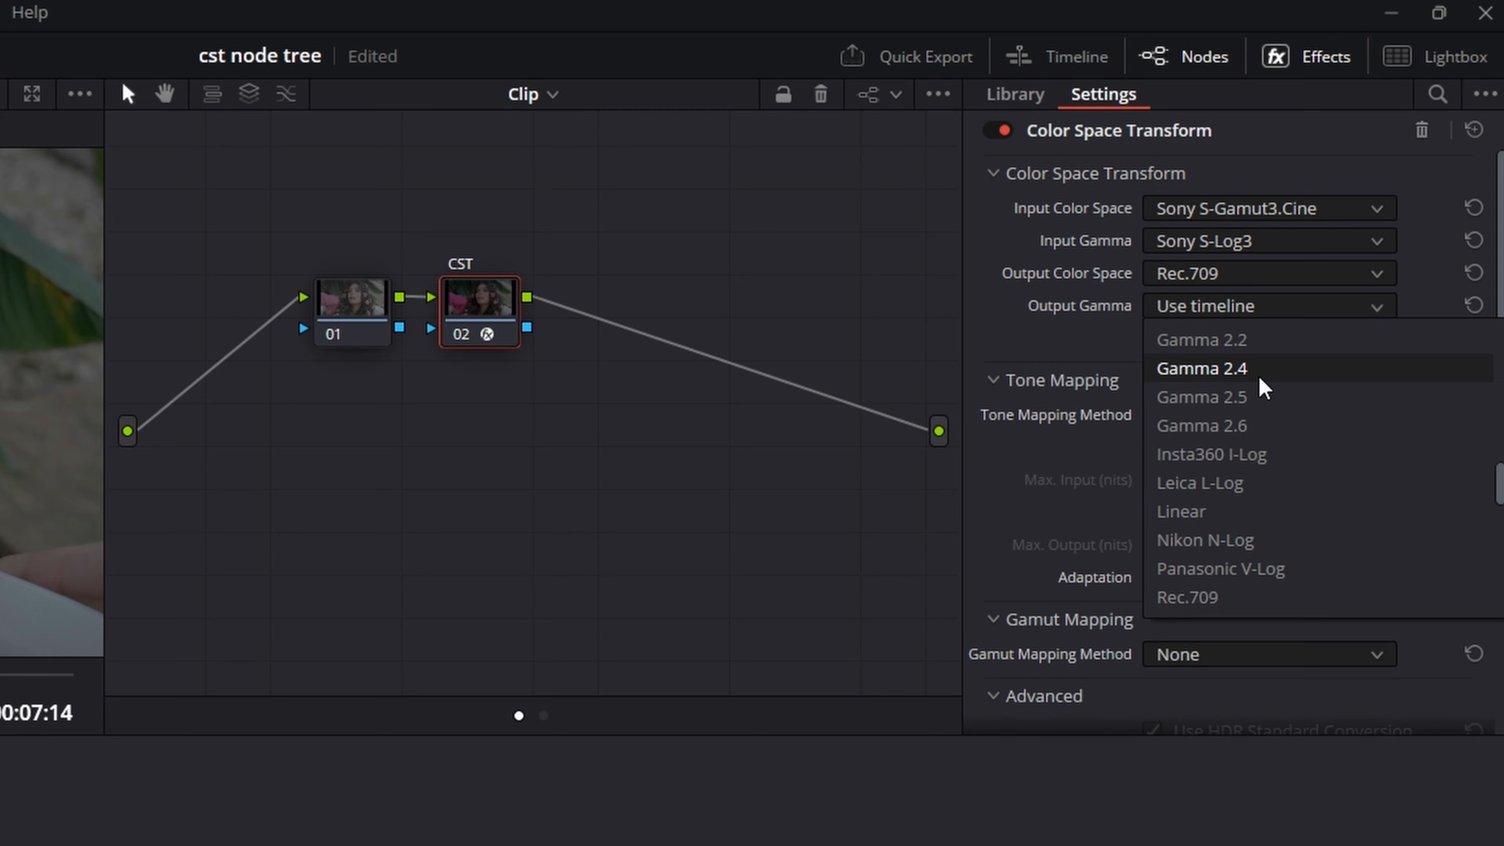
scroll(1202, 337, up, 3)
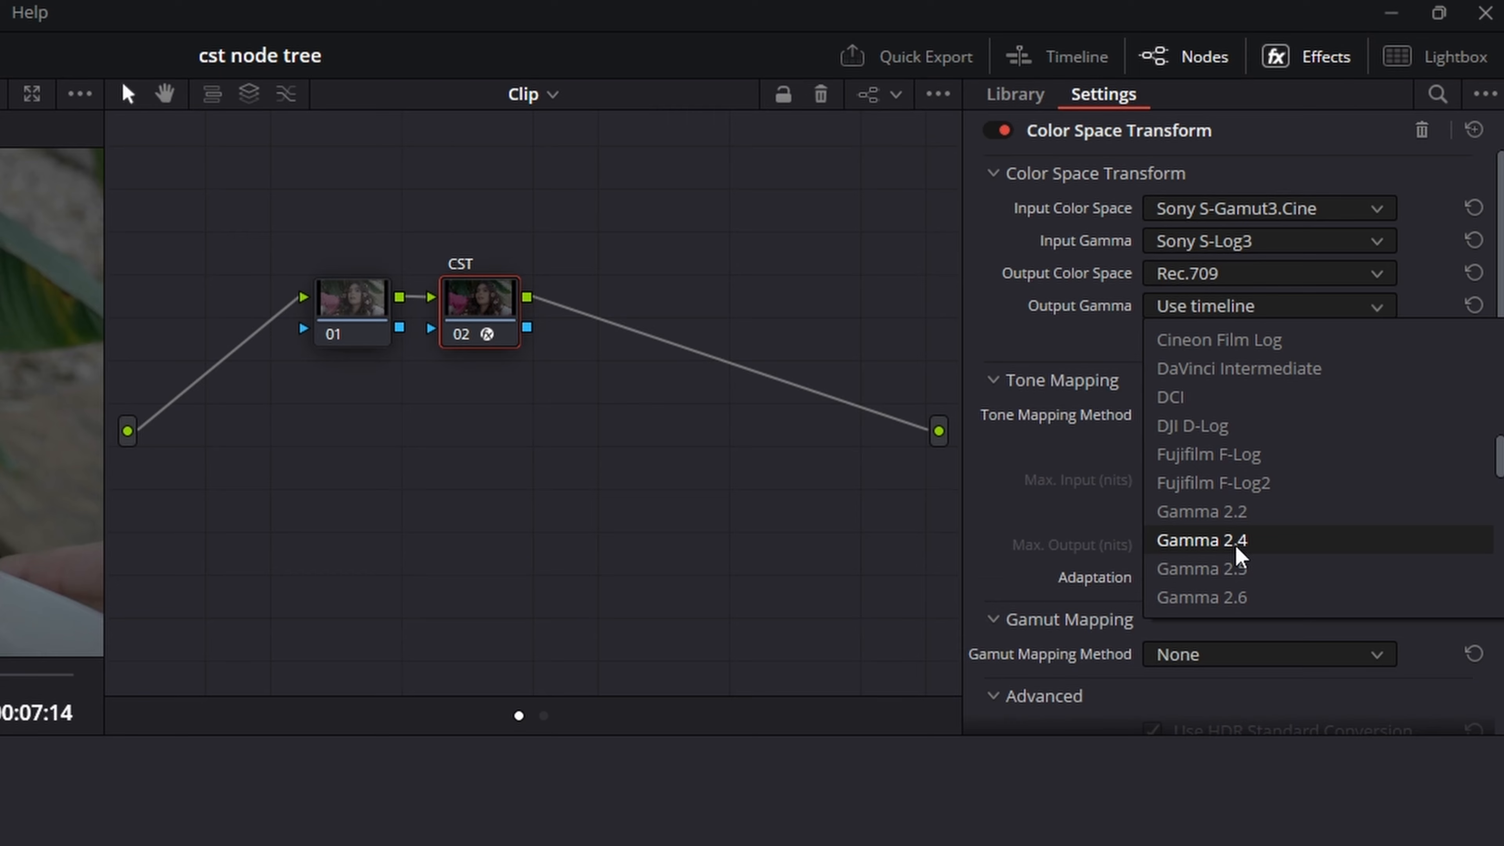
click(1240, 556)
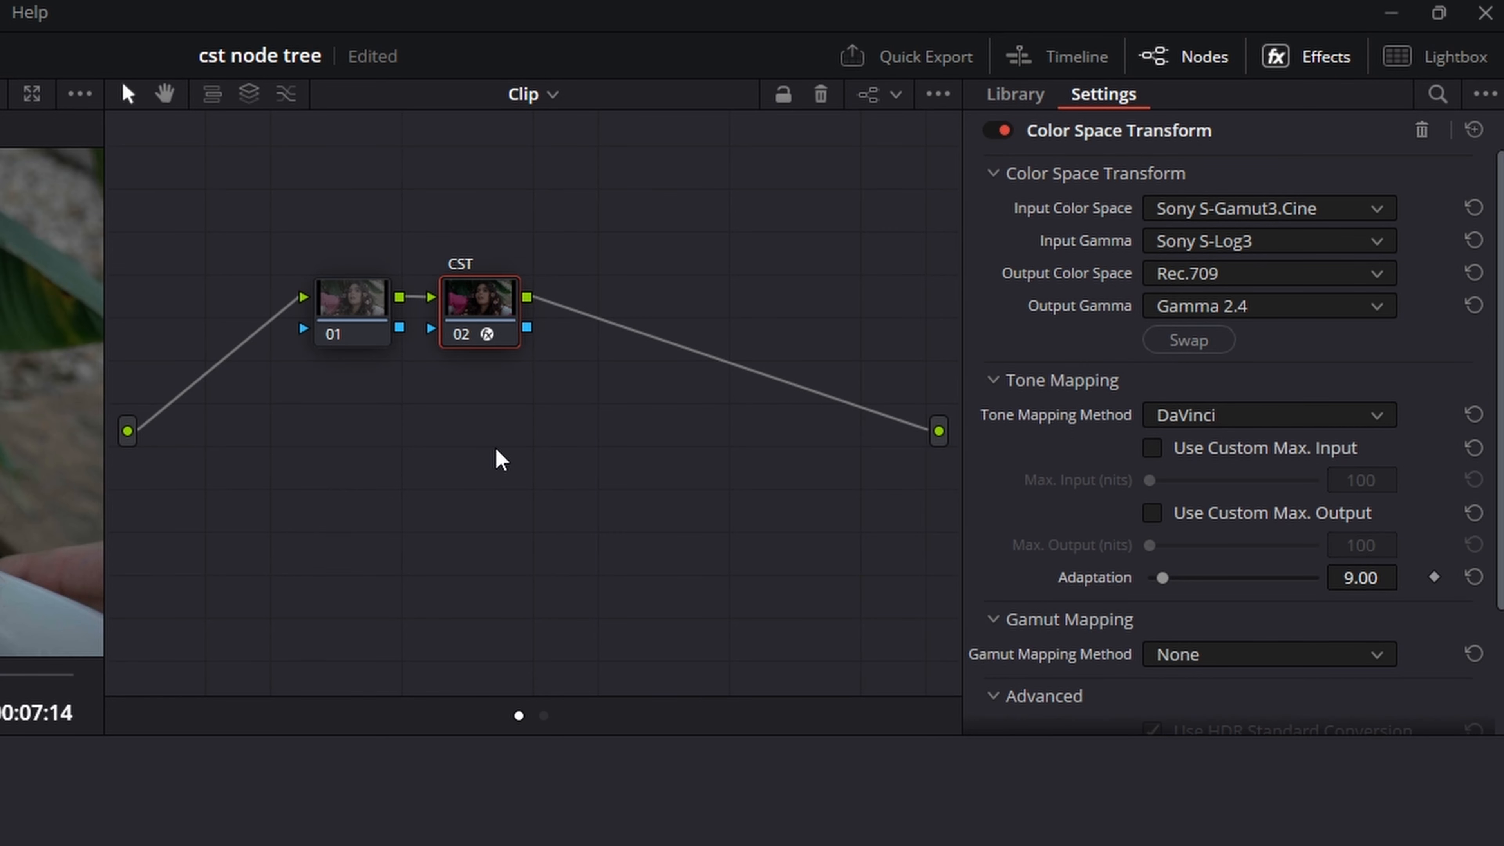
Step: Apply the Color Space Transform effect to the CST IN node of the first clip
click(355, 315)
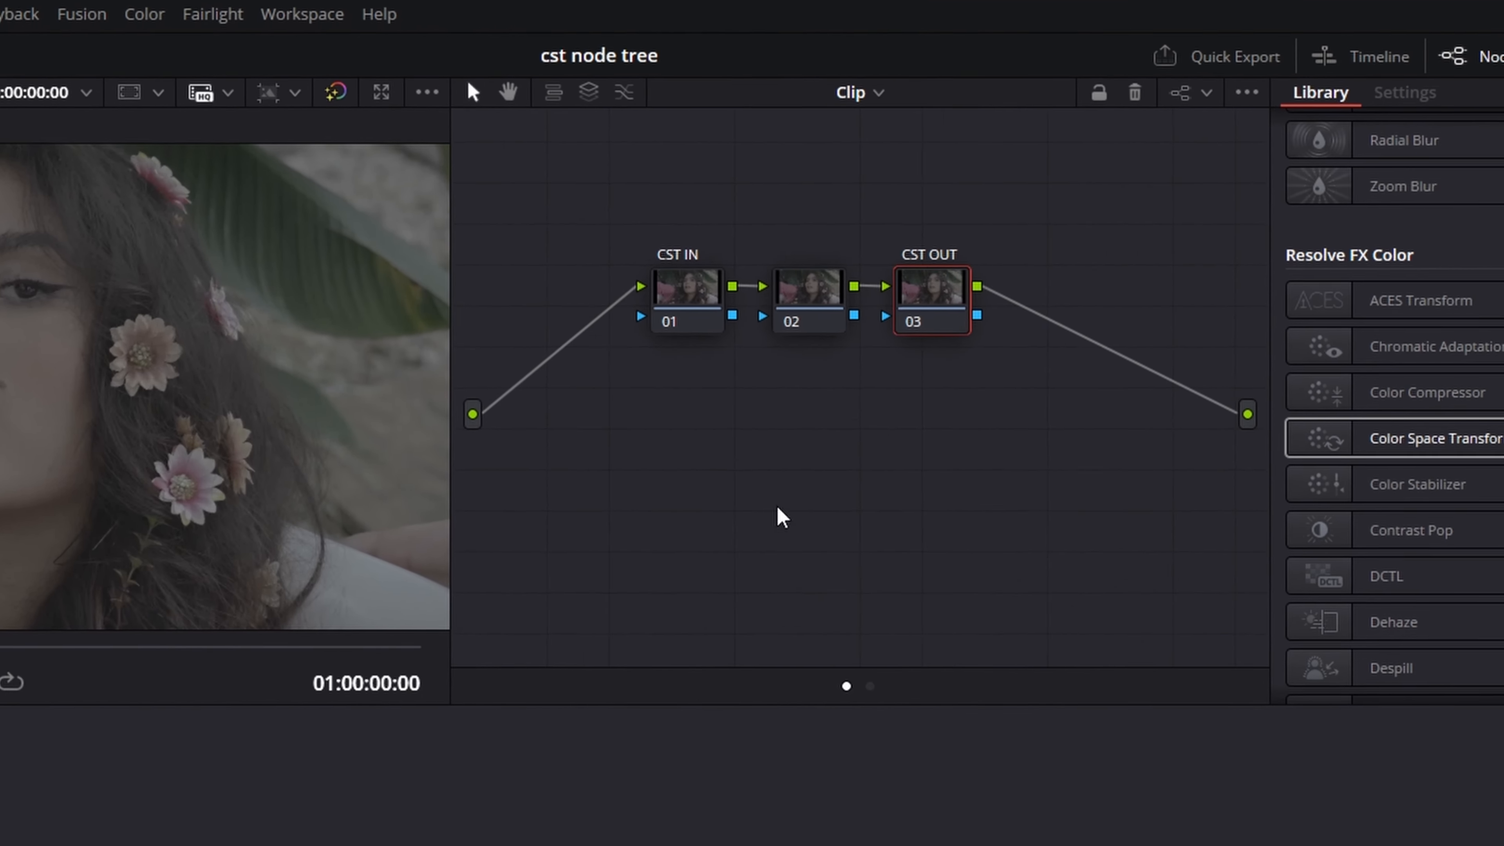
click(249, 335)
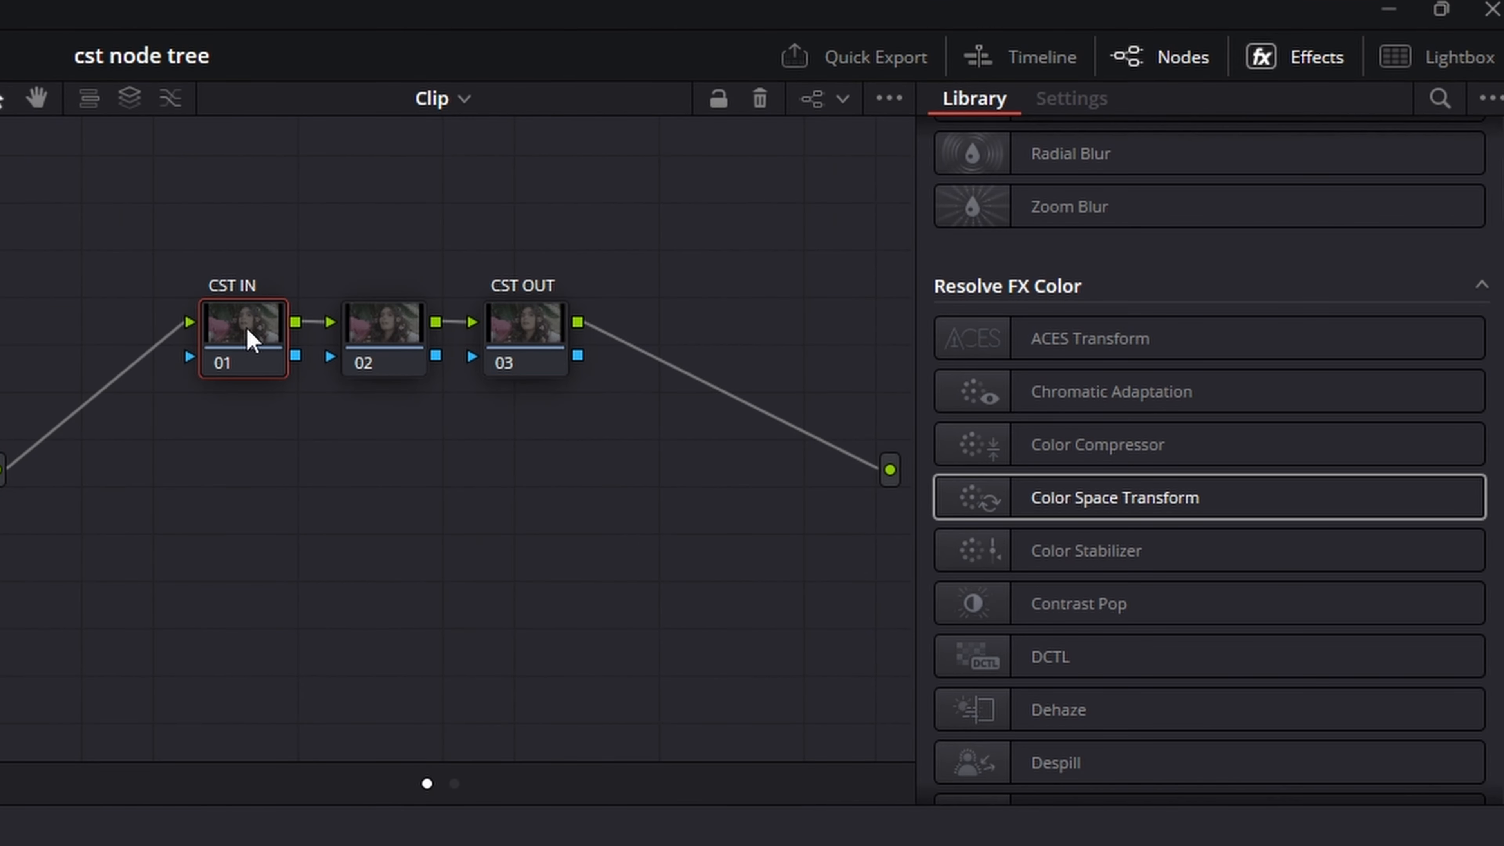
click(509, 325)
drag(619, 427, 42, 261)
click(278, 473)
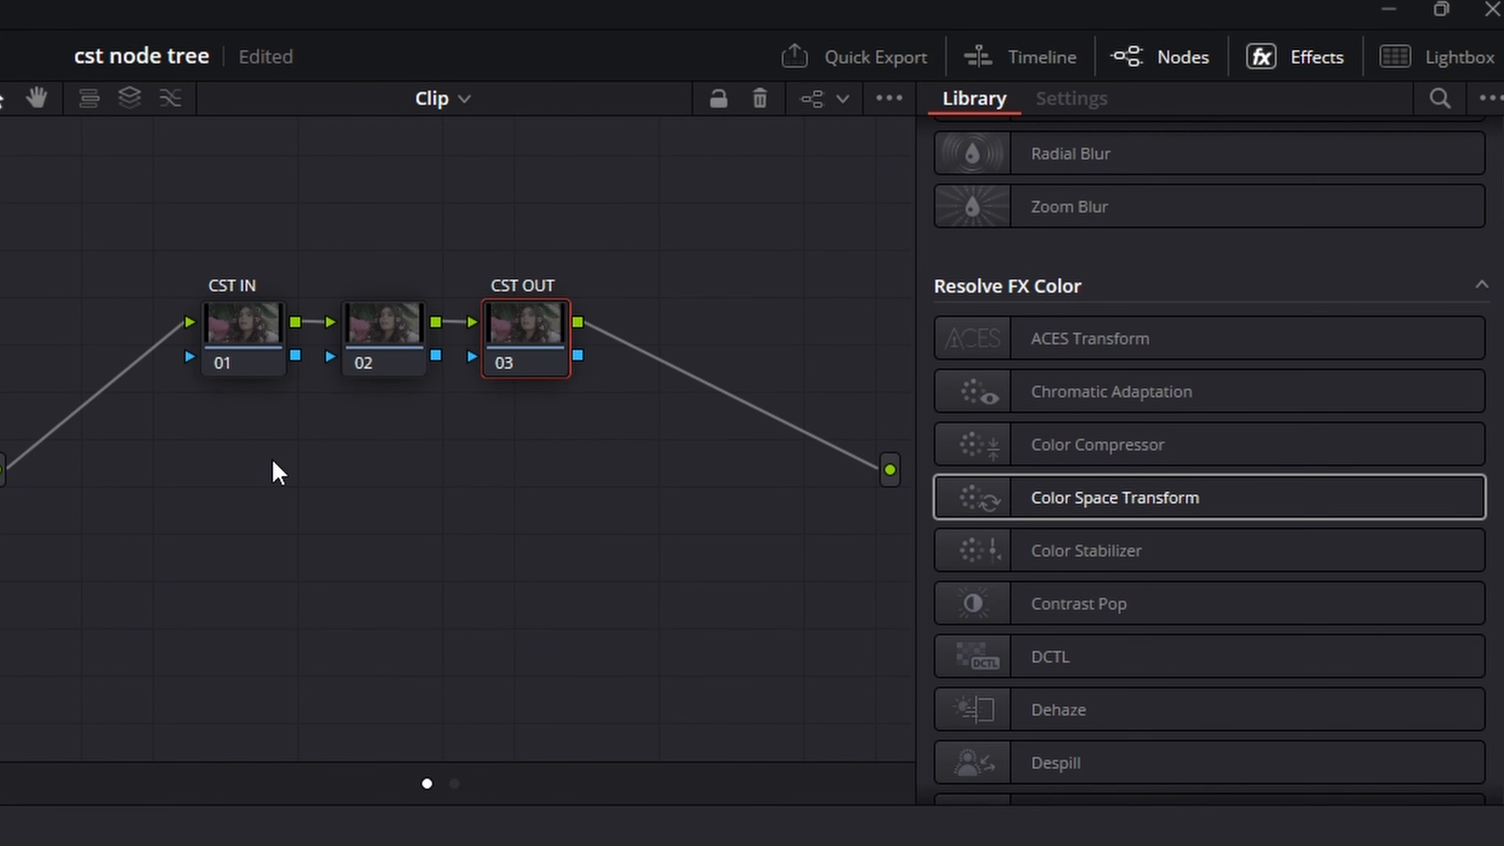
click(259, 342)
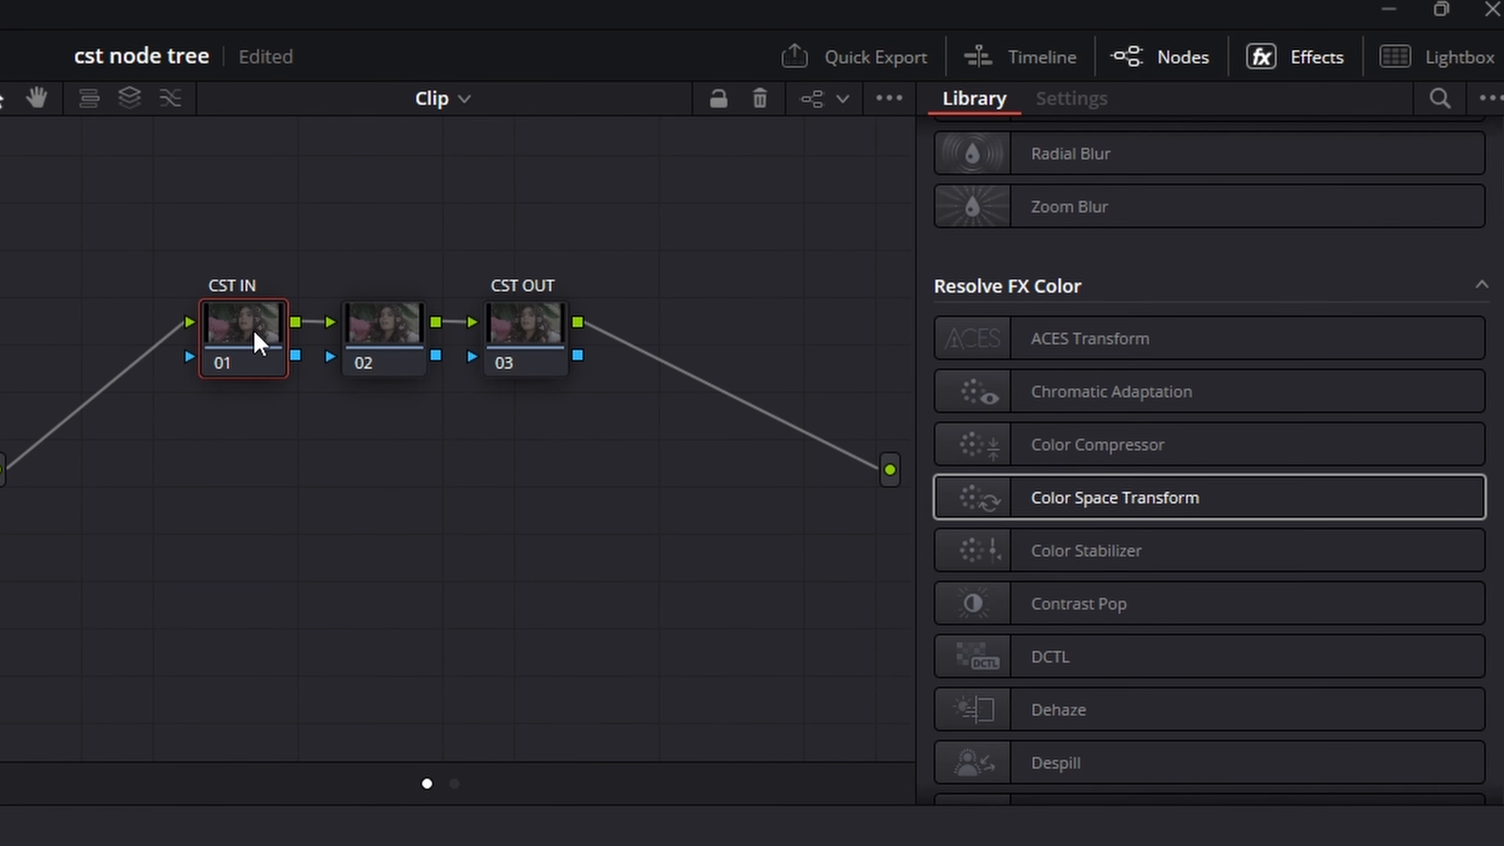
drag(1088, 503, 249, 332)
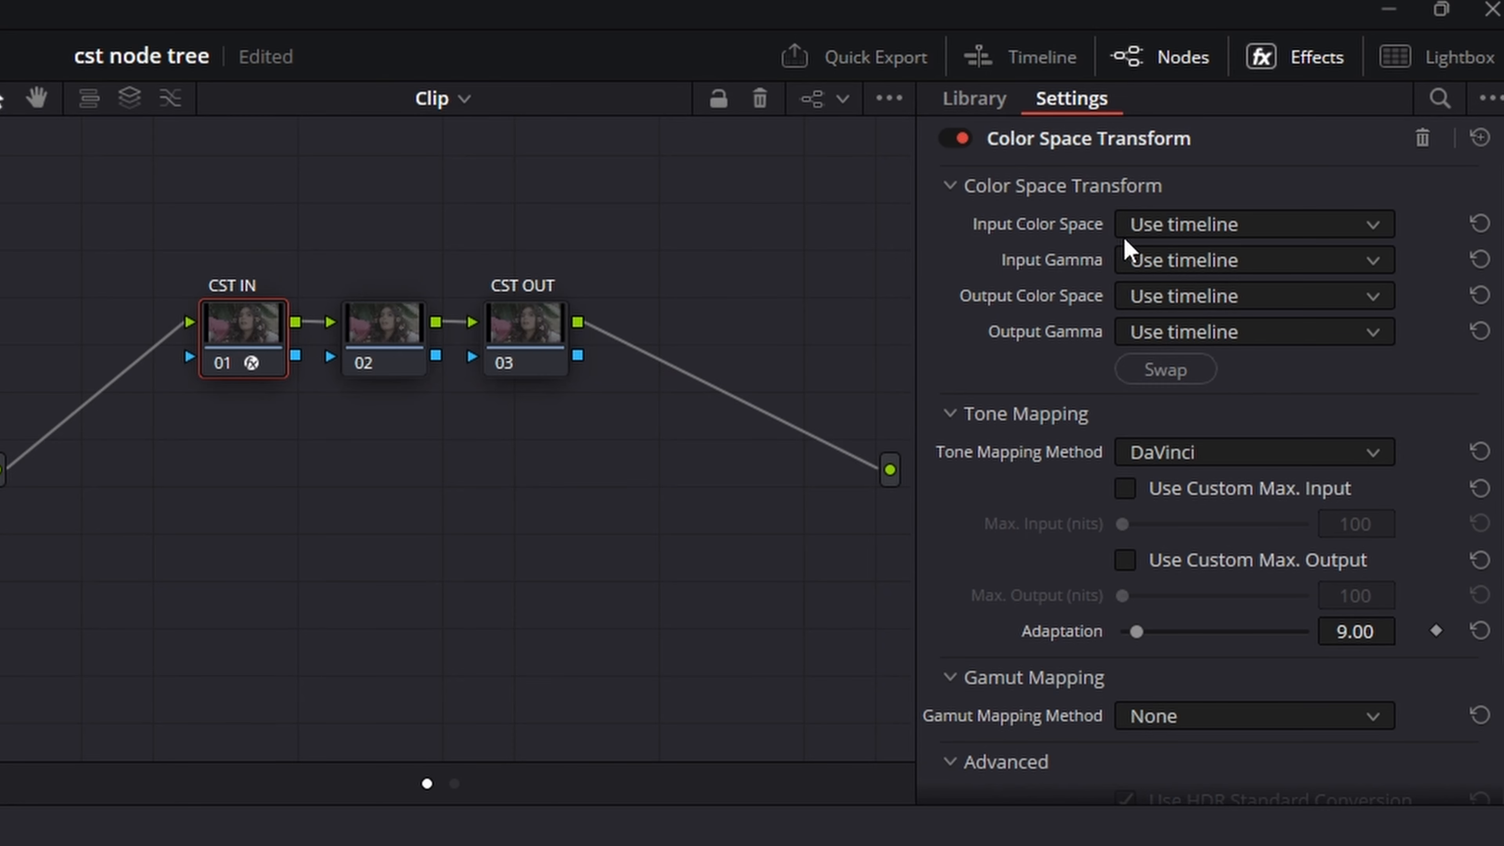
Step: Set the CST IN node's input color space to Sony S-Gamut3.Cine and its input gamma to Sony S-Log3
click(1213, 226)
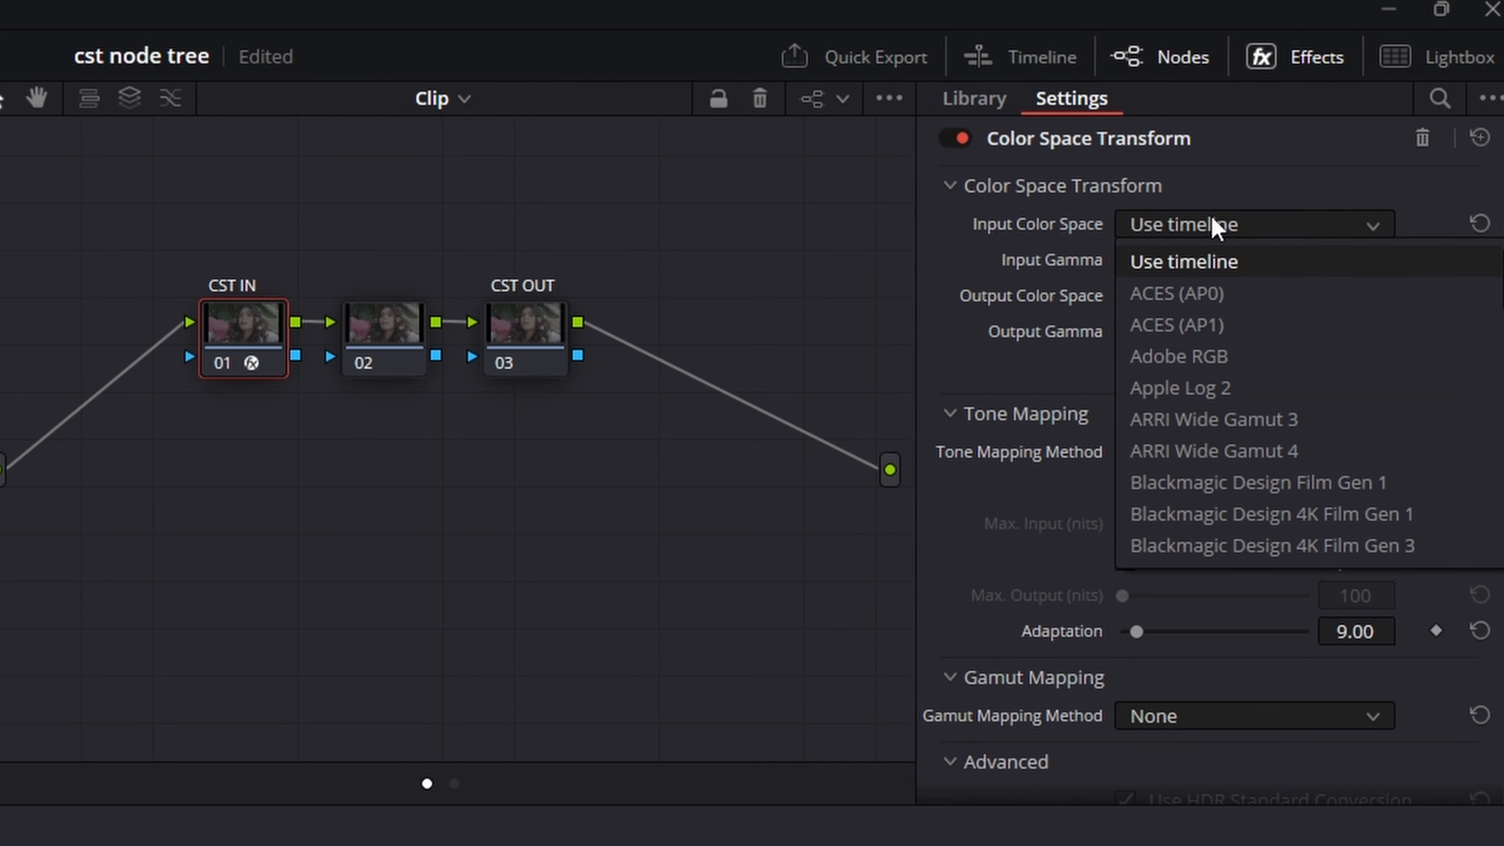
scroll(1183, 296, down, 6)
scroll(1186, 321, down, 4)
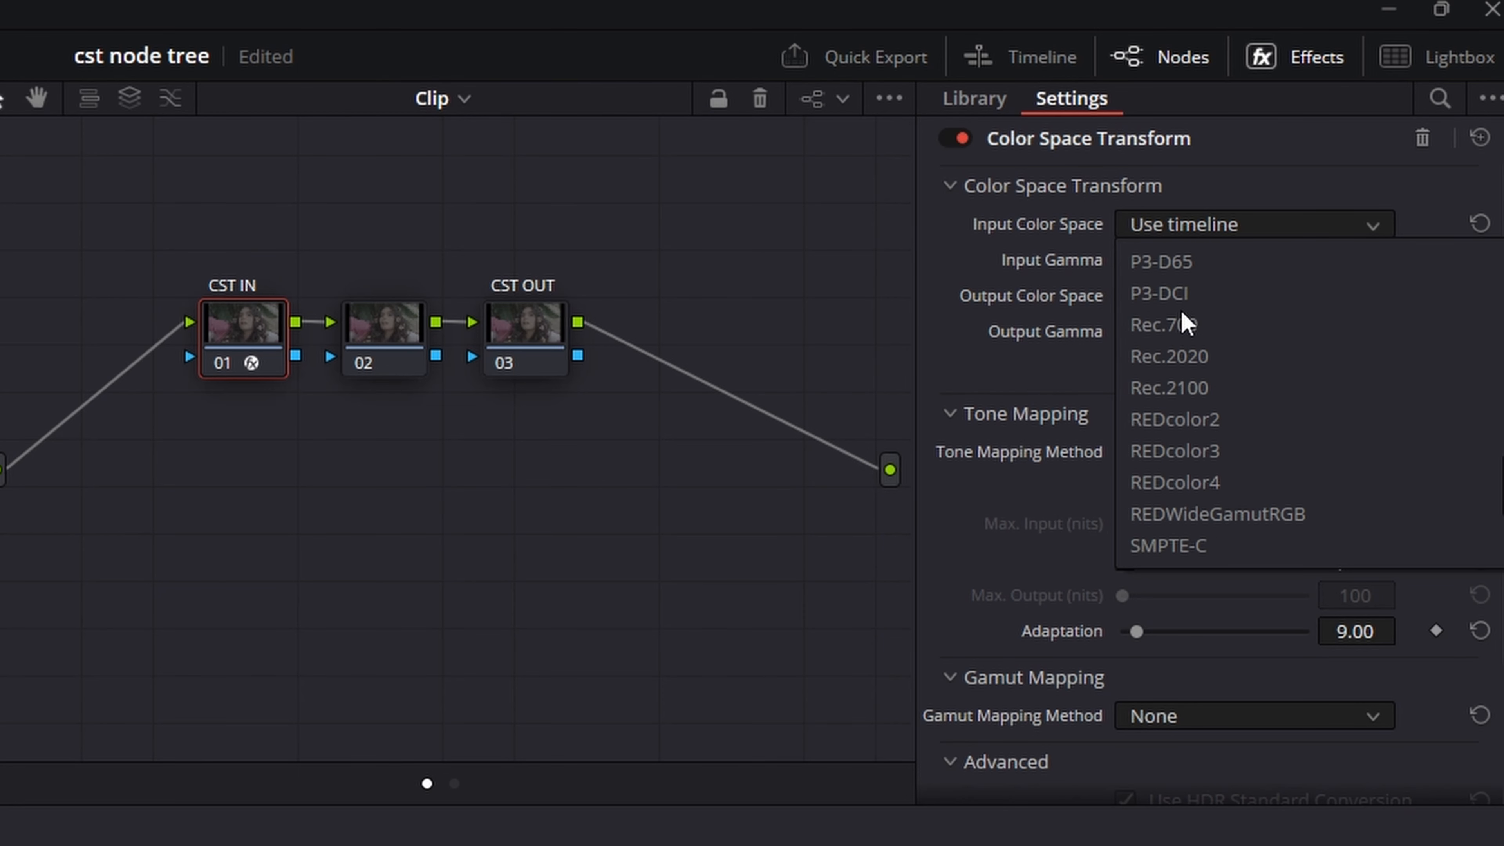
click(1246, 451)
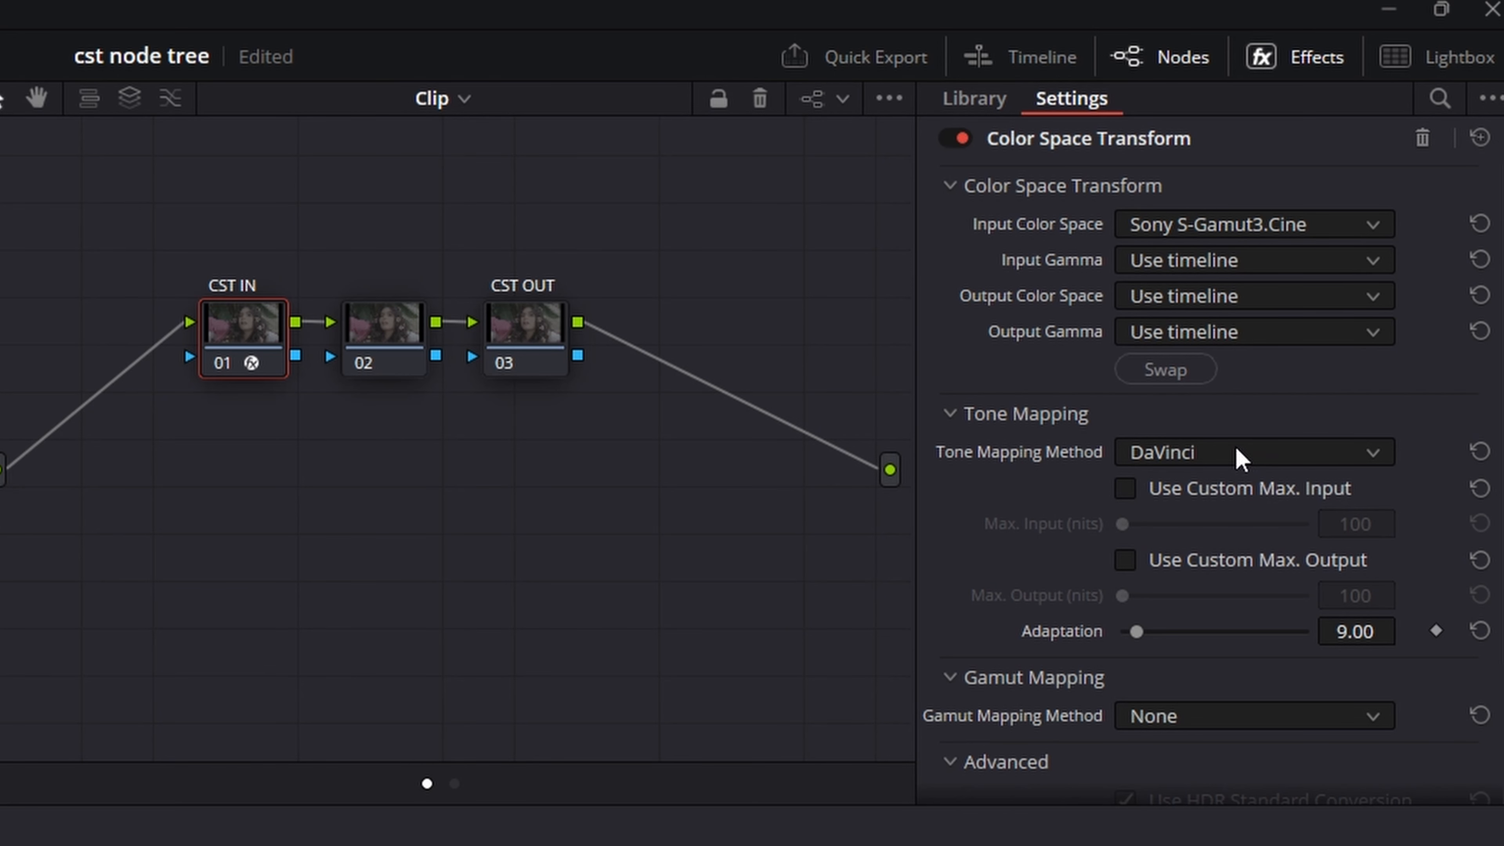
click(1167, 272)
scroll(1163, 367, down, 10)
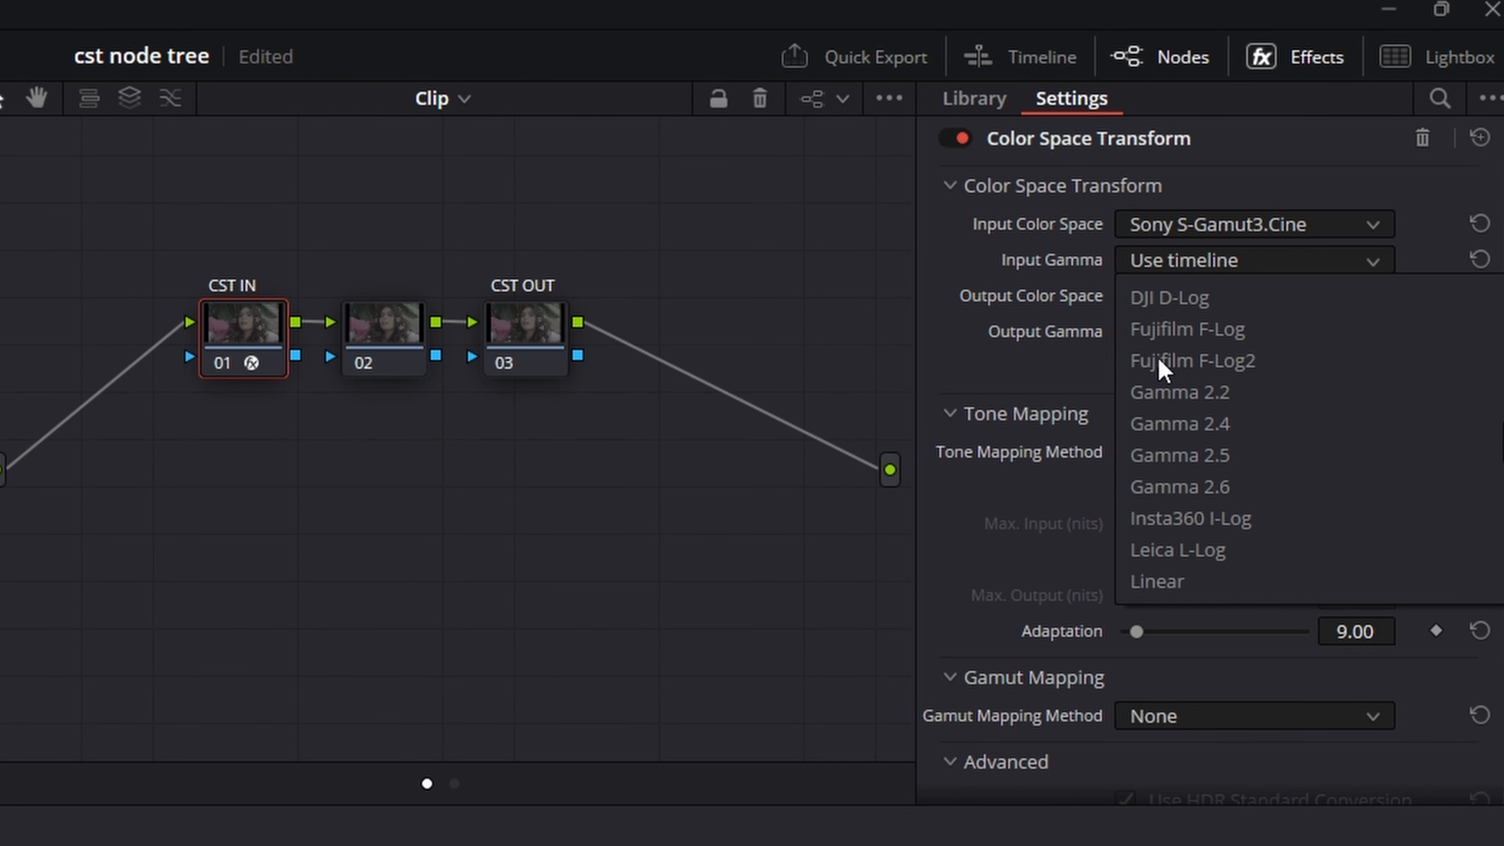
click(1194, 519)
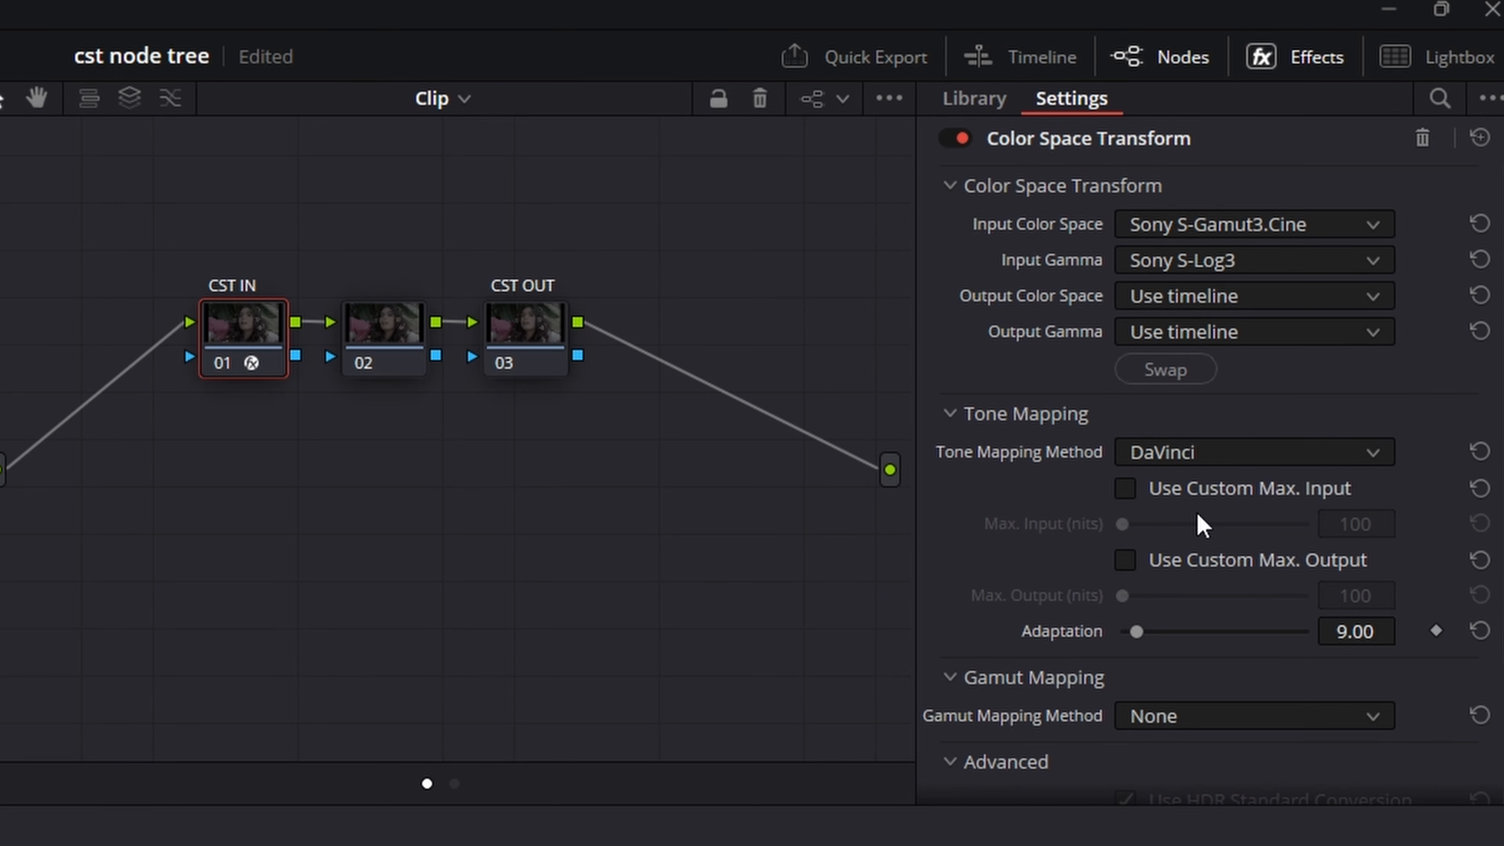
Step: Set the CST IN node's output color space to DaVinci Wide Gamut and its output gamma to DaVinci Intermediate
click(1156, 308)
scroll(1164, 388, down, 8)
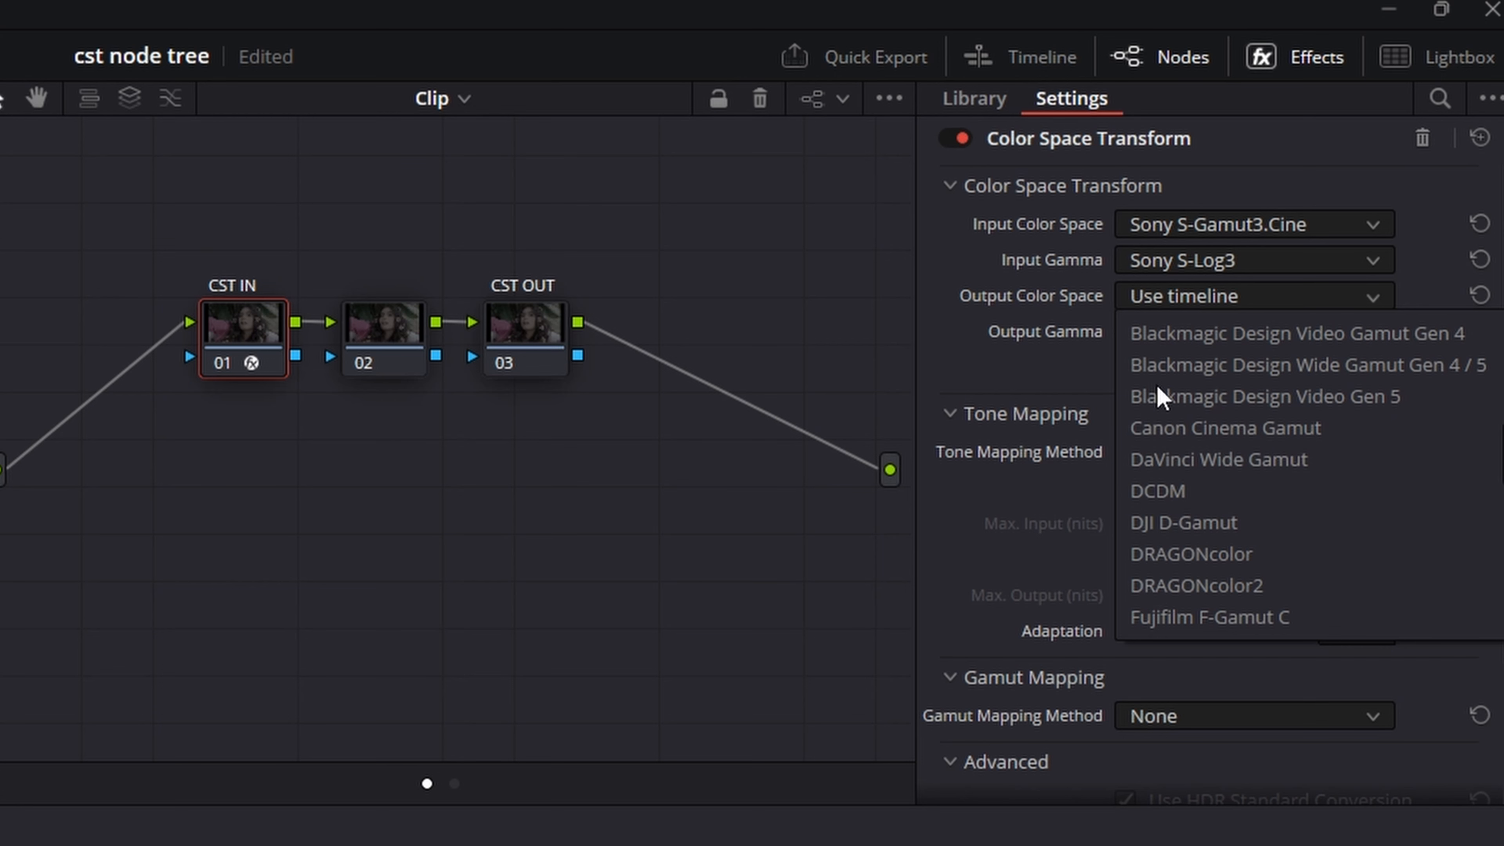
click(1263, 468)
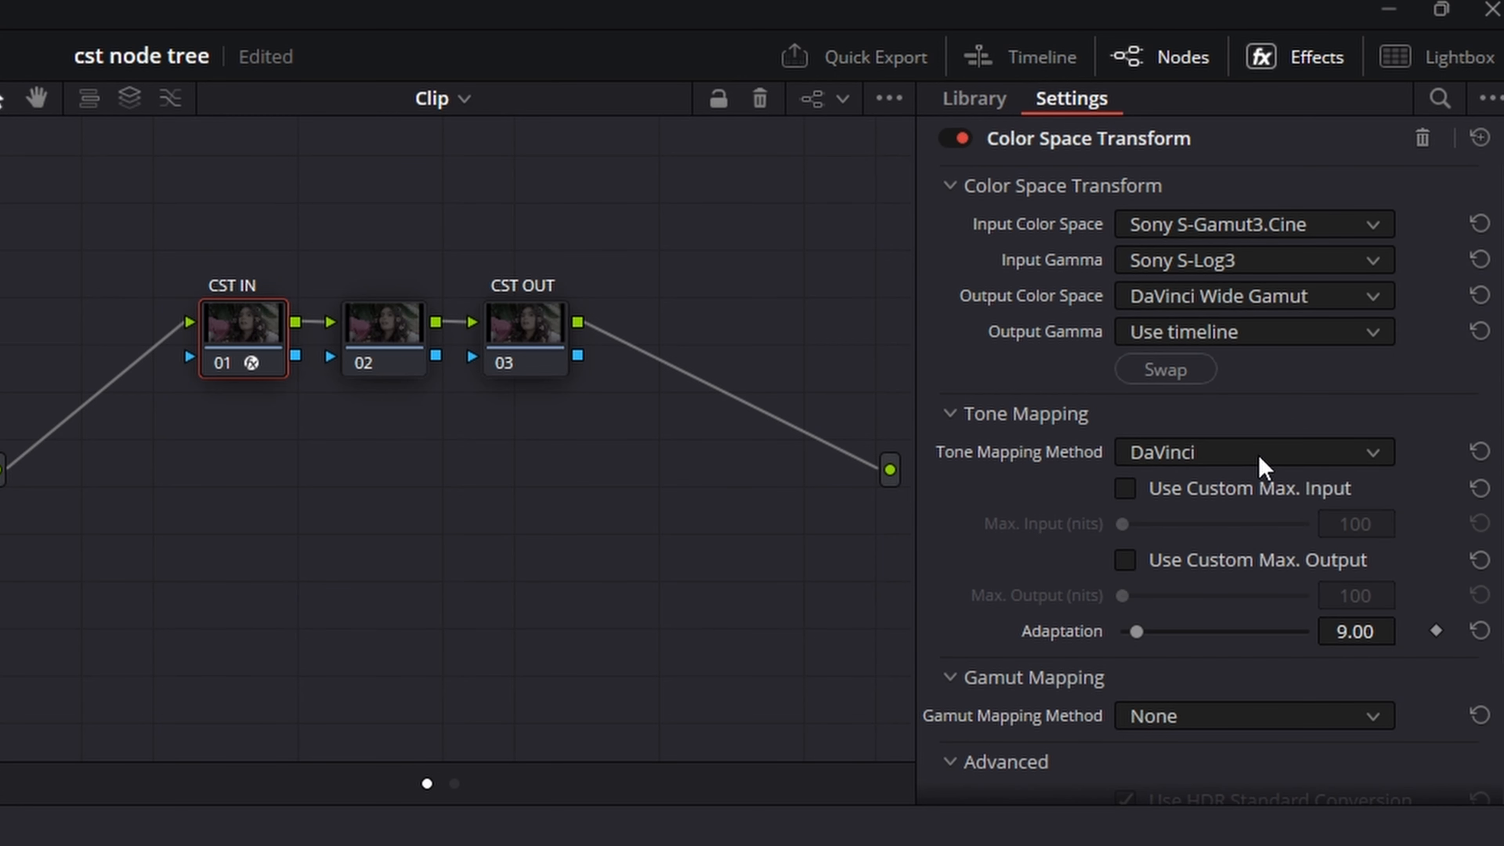
click(1189, 332)
scroll(1186, 472, down, 8)
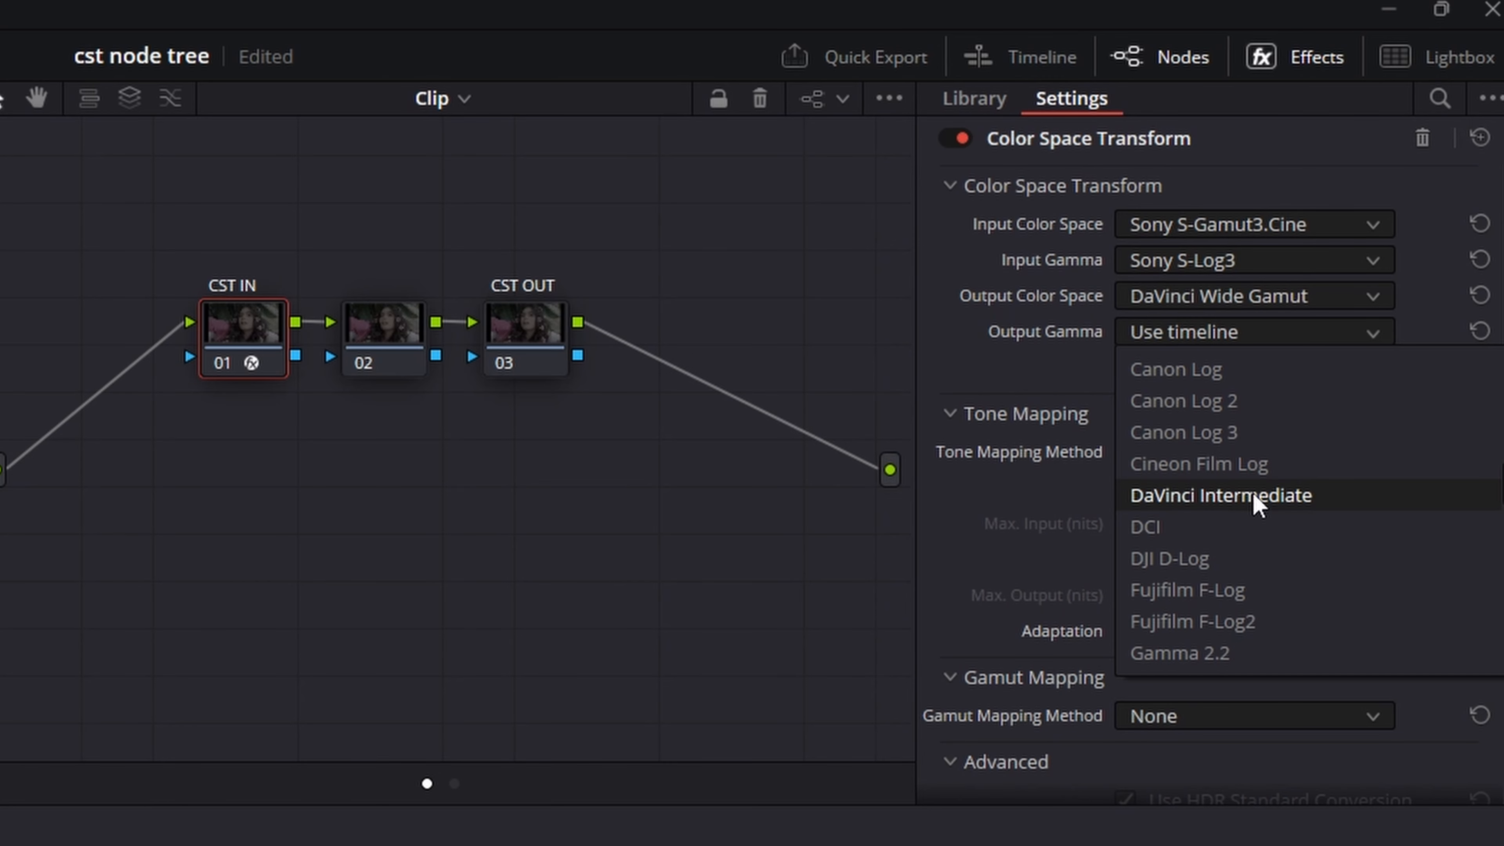
click(1252, 495)
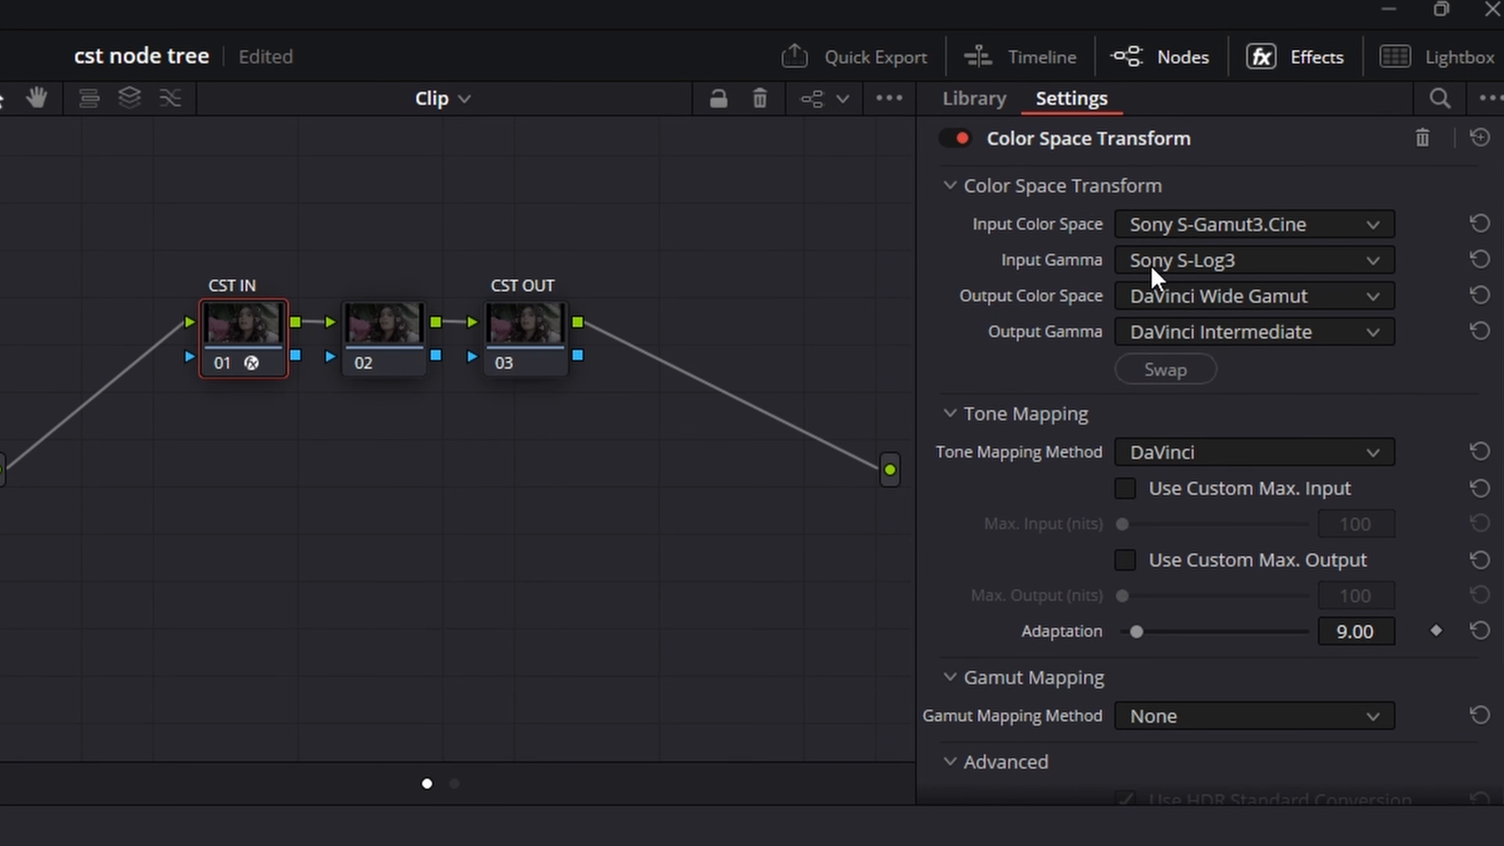
Step: Apply Color Space Transform to the CST OUT node with DaVinci Wide Gamut input color space and DaVinci Intermediate input gamma
click(527, 321)
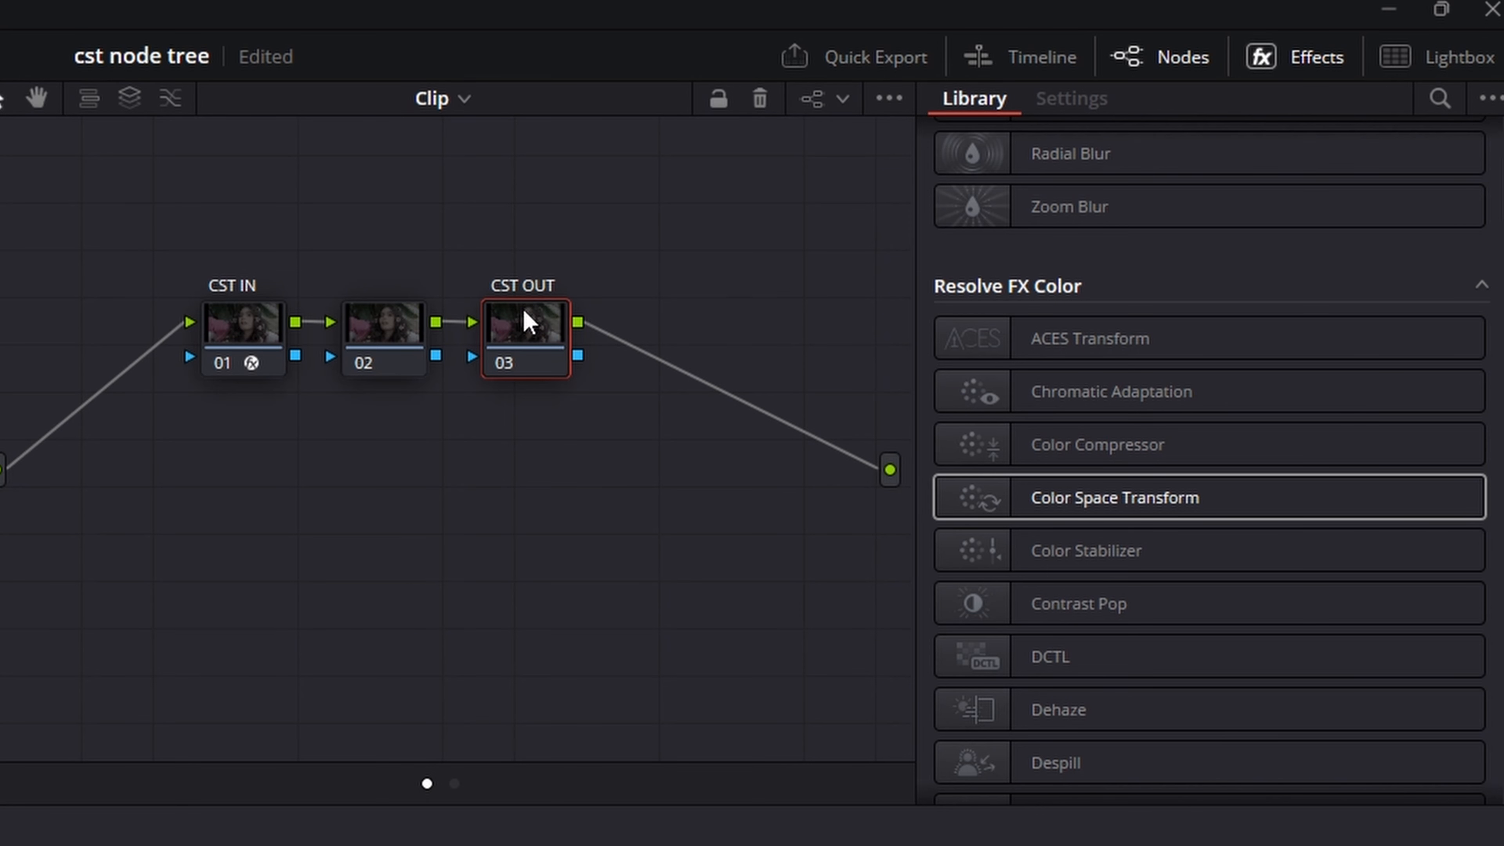
drag(1168, 510, 521, 343)
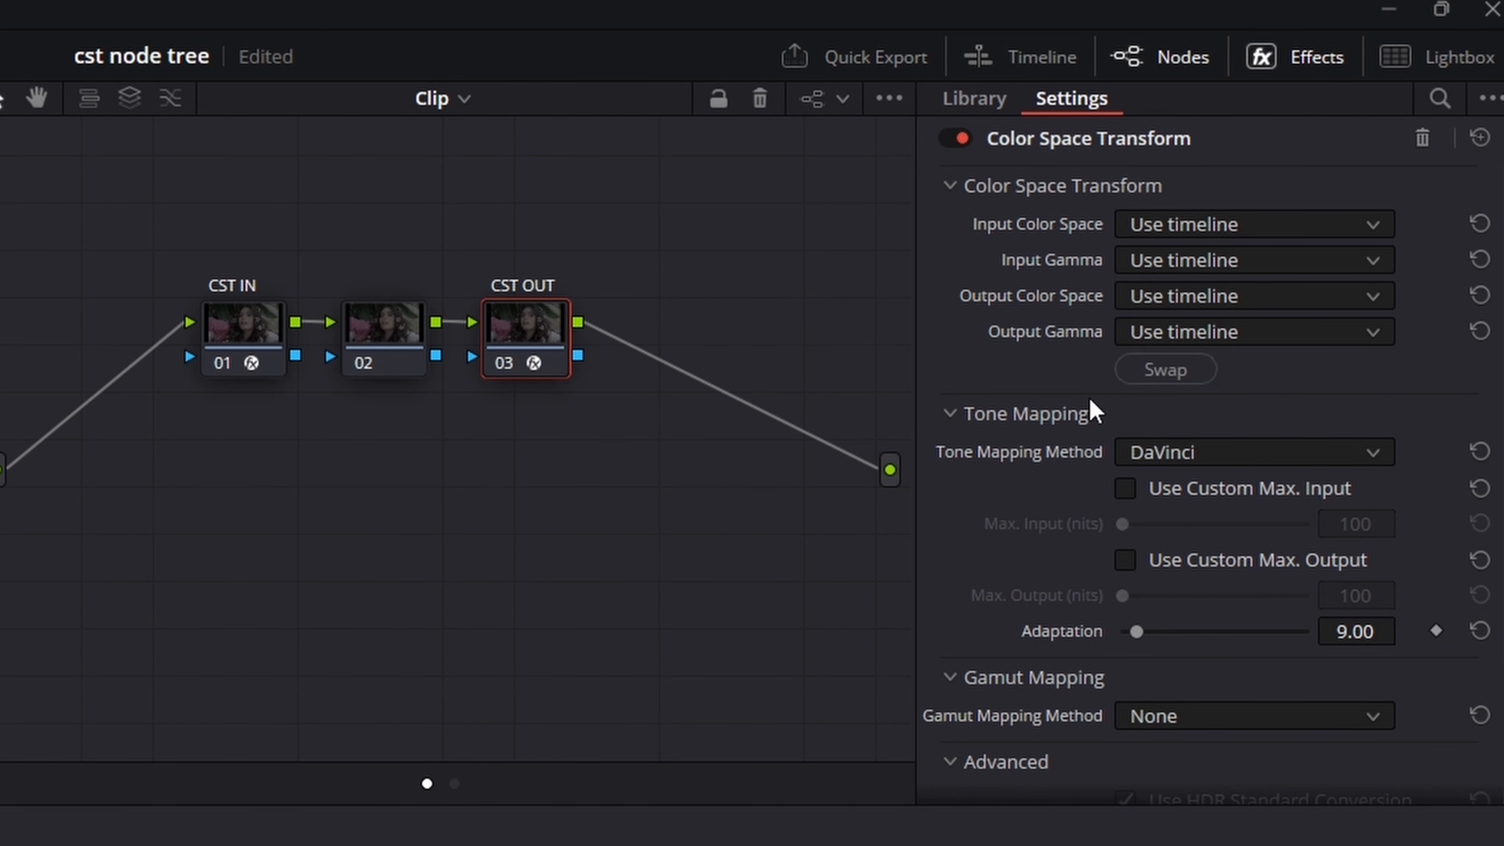
click(1208, 233)
scroll(1244, 326, down, 6)
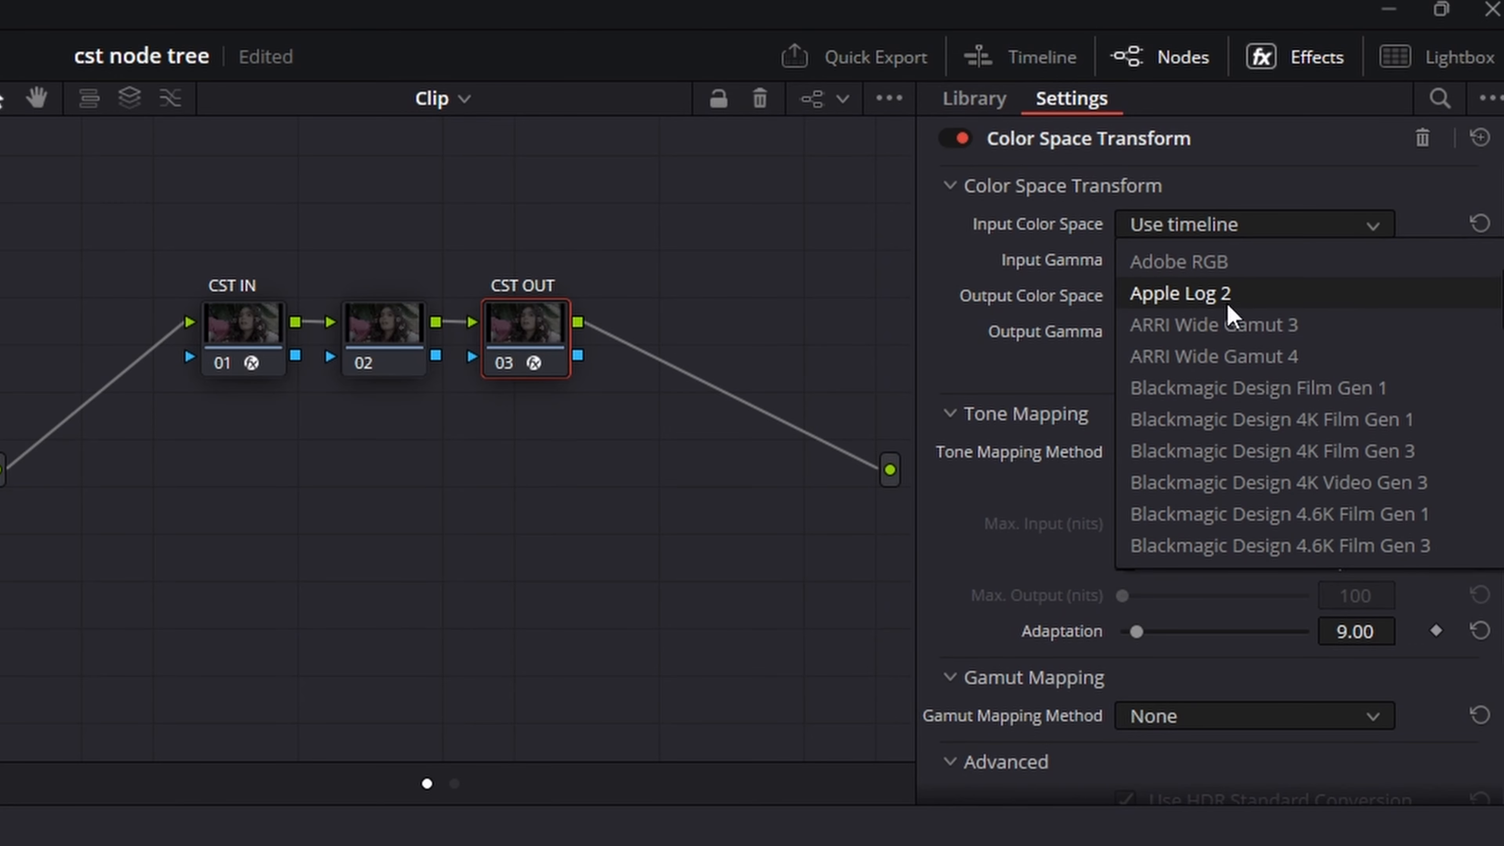
click(1267, 388)
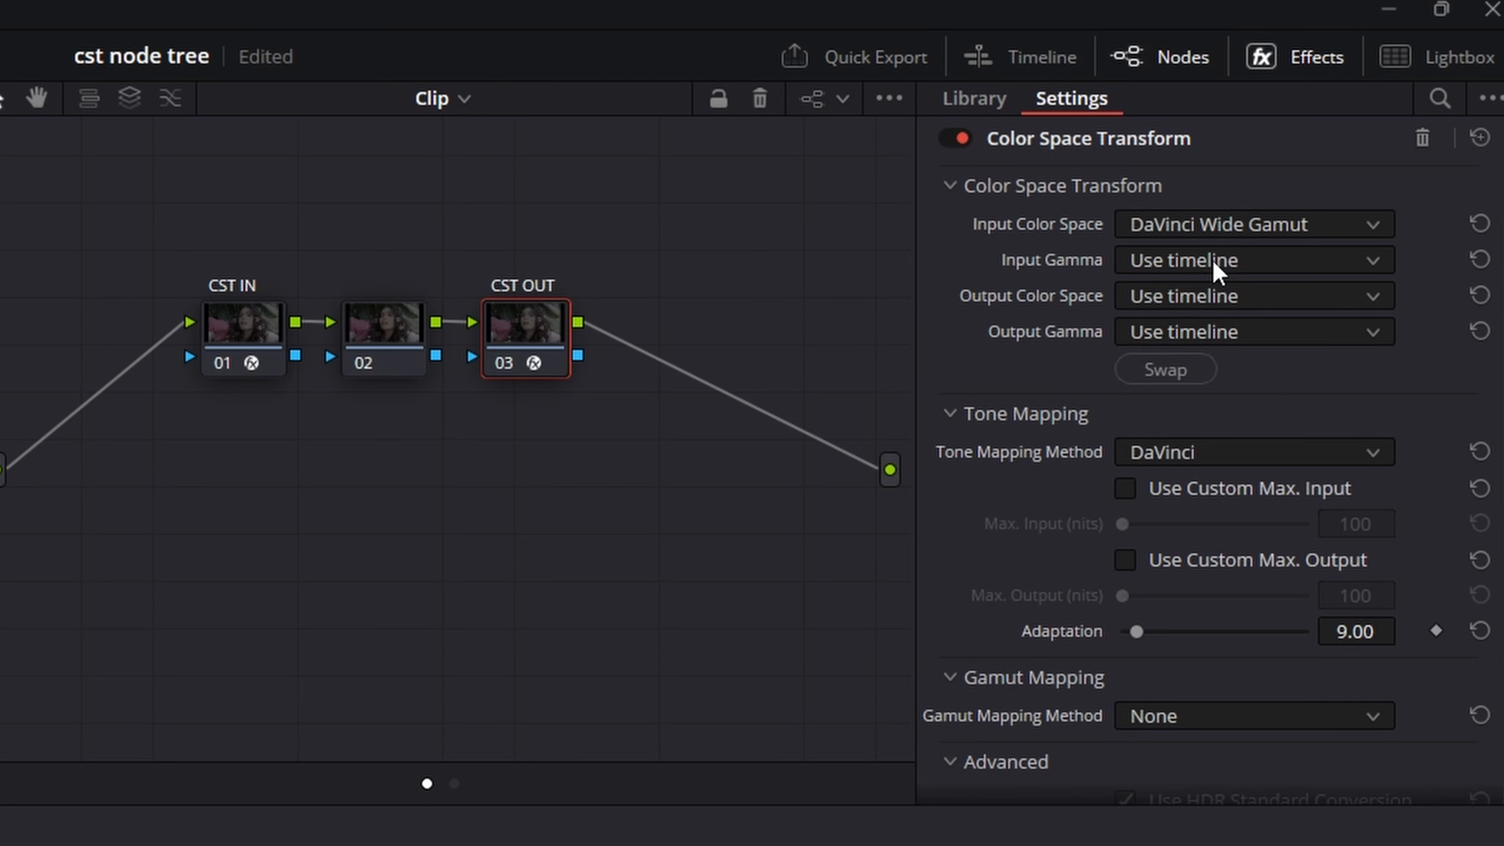
click(1216, 272)
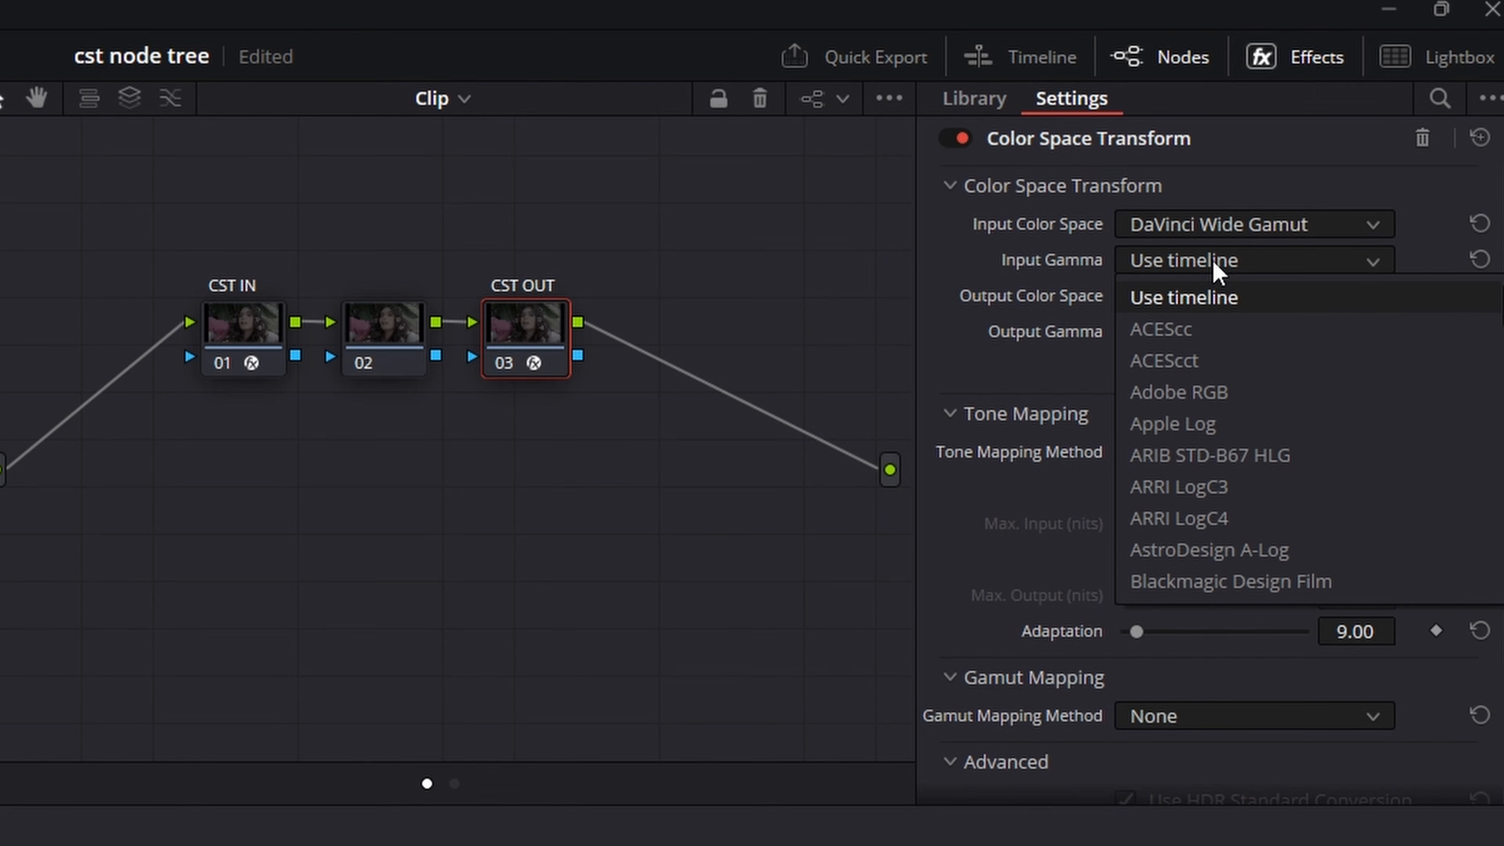
scroll(1229, 332, down, 10)
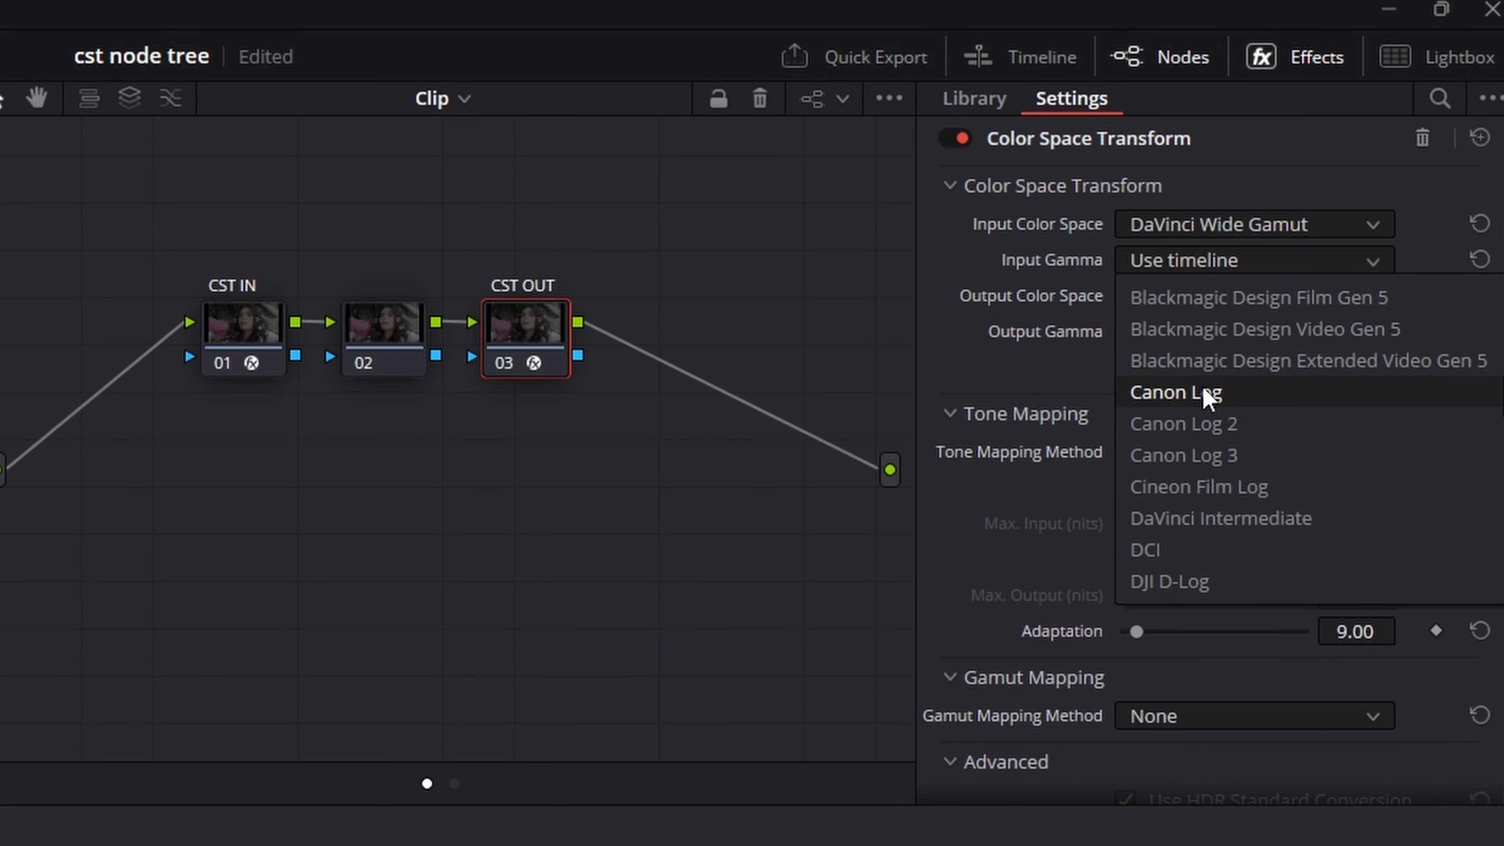
scroll(1232, 426, down, 1)
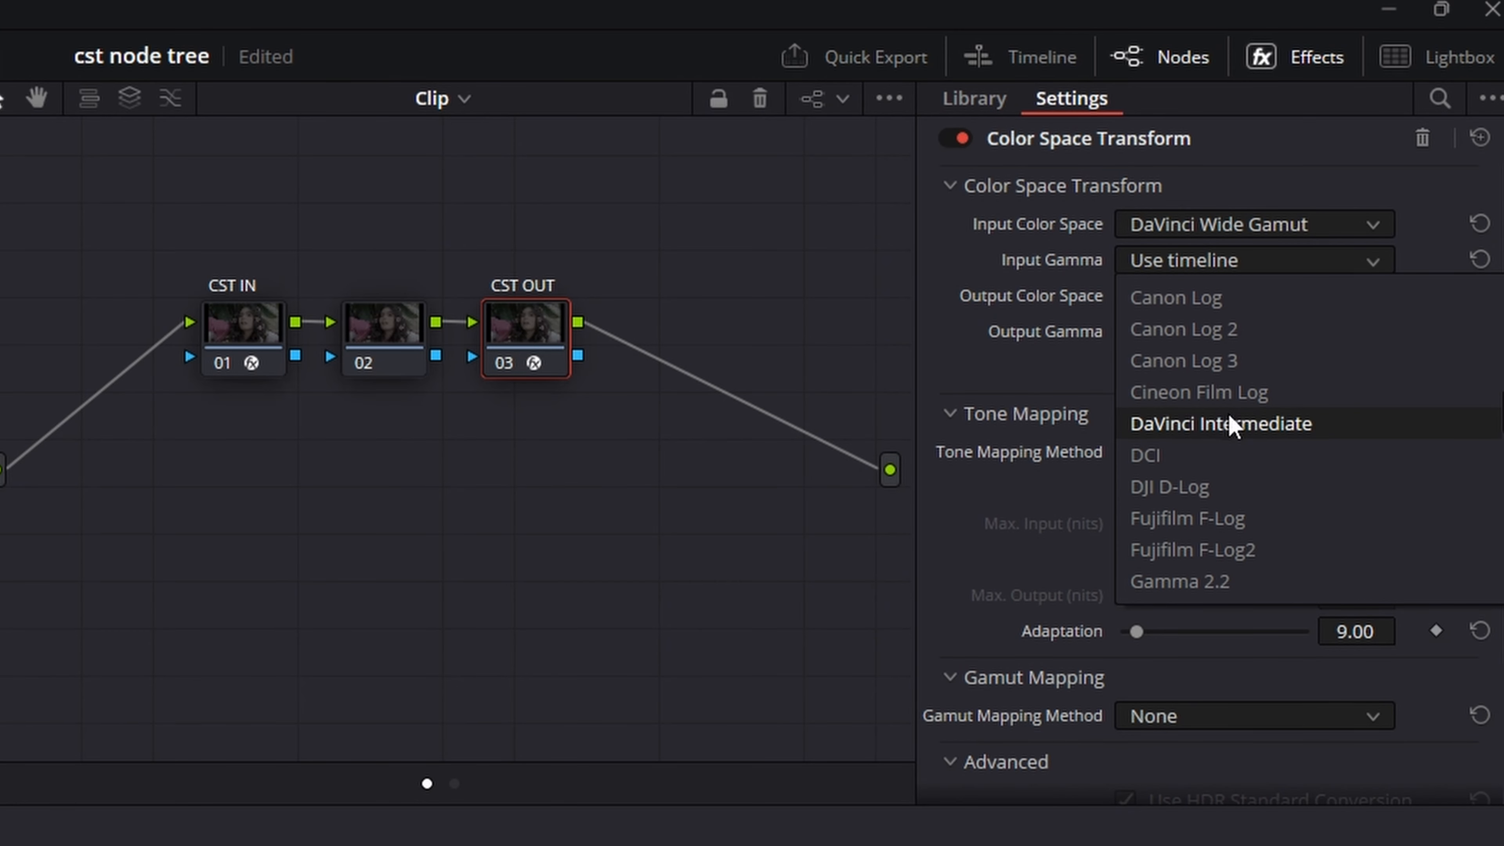
click(1267, 424)
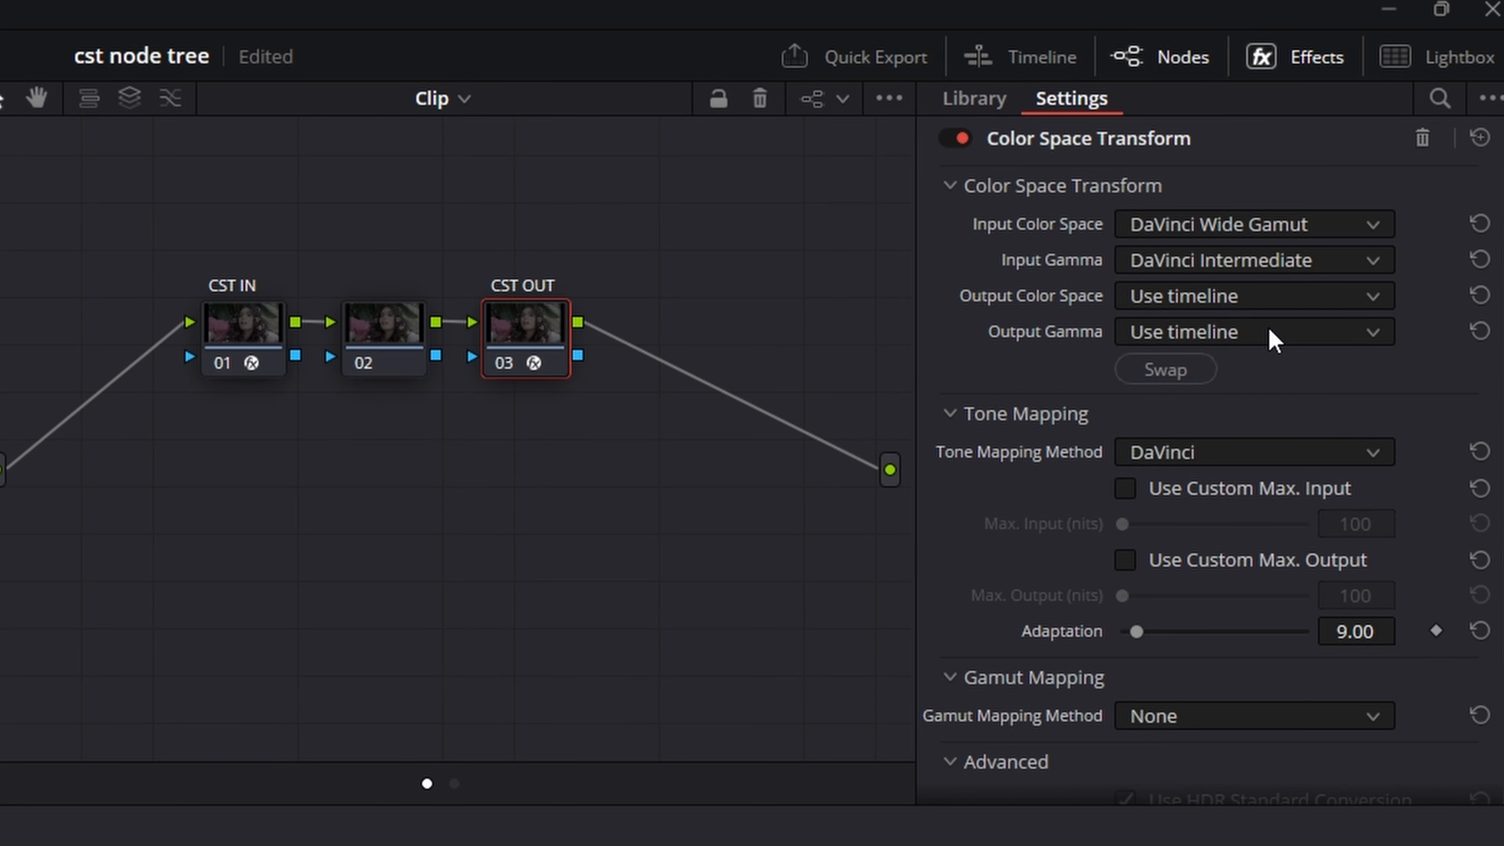
Step: Set the CST OUT node's output color space to Rec.709 and its output gamma to Gamma 2.4
click(1244, 297)
scroll(1241, 403, down, 1)
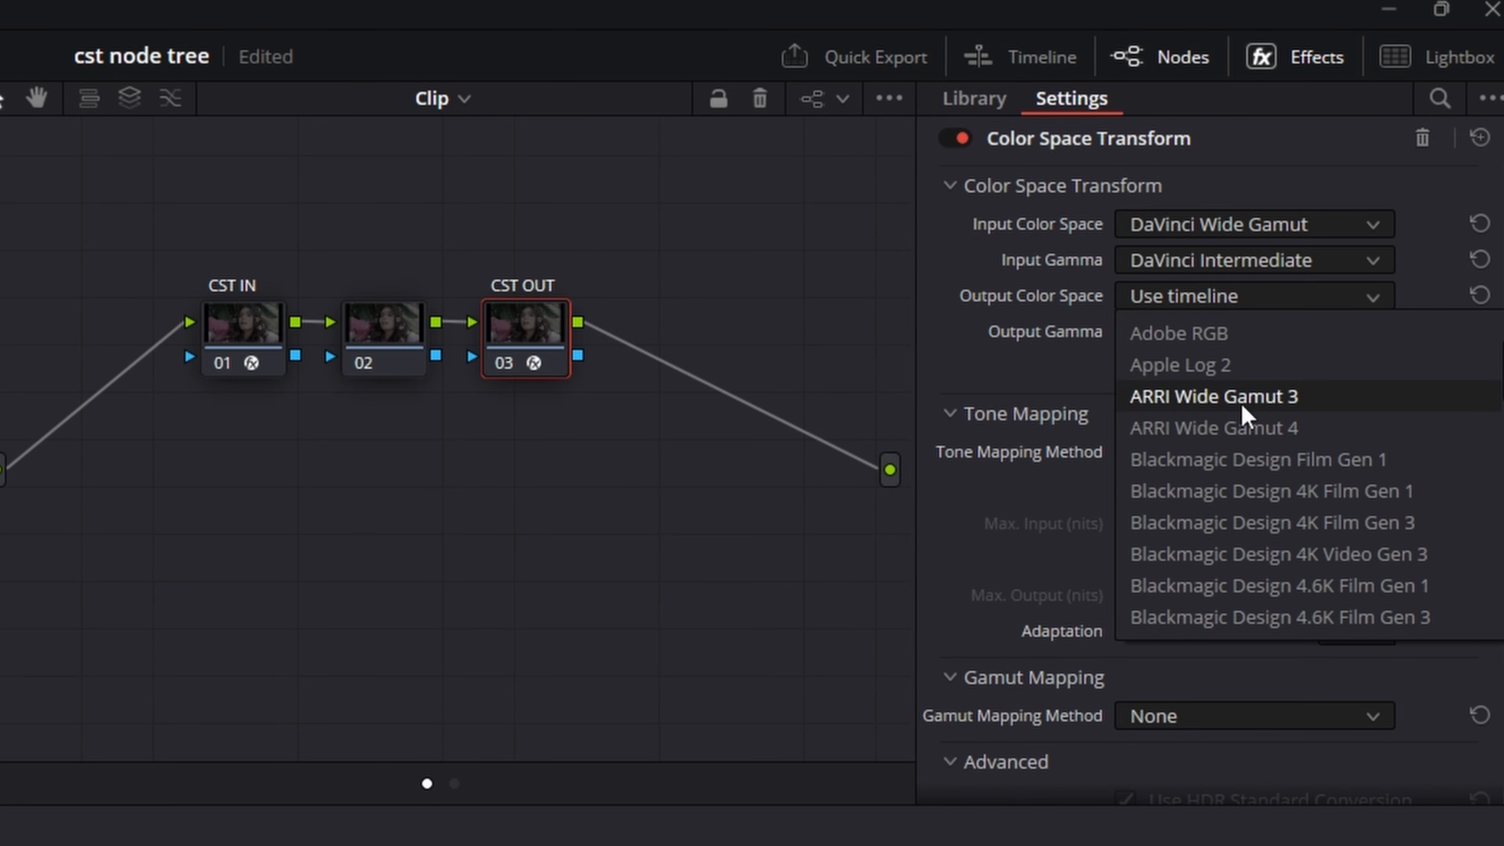
scroll(1242, 404, down, 10)
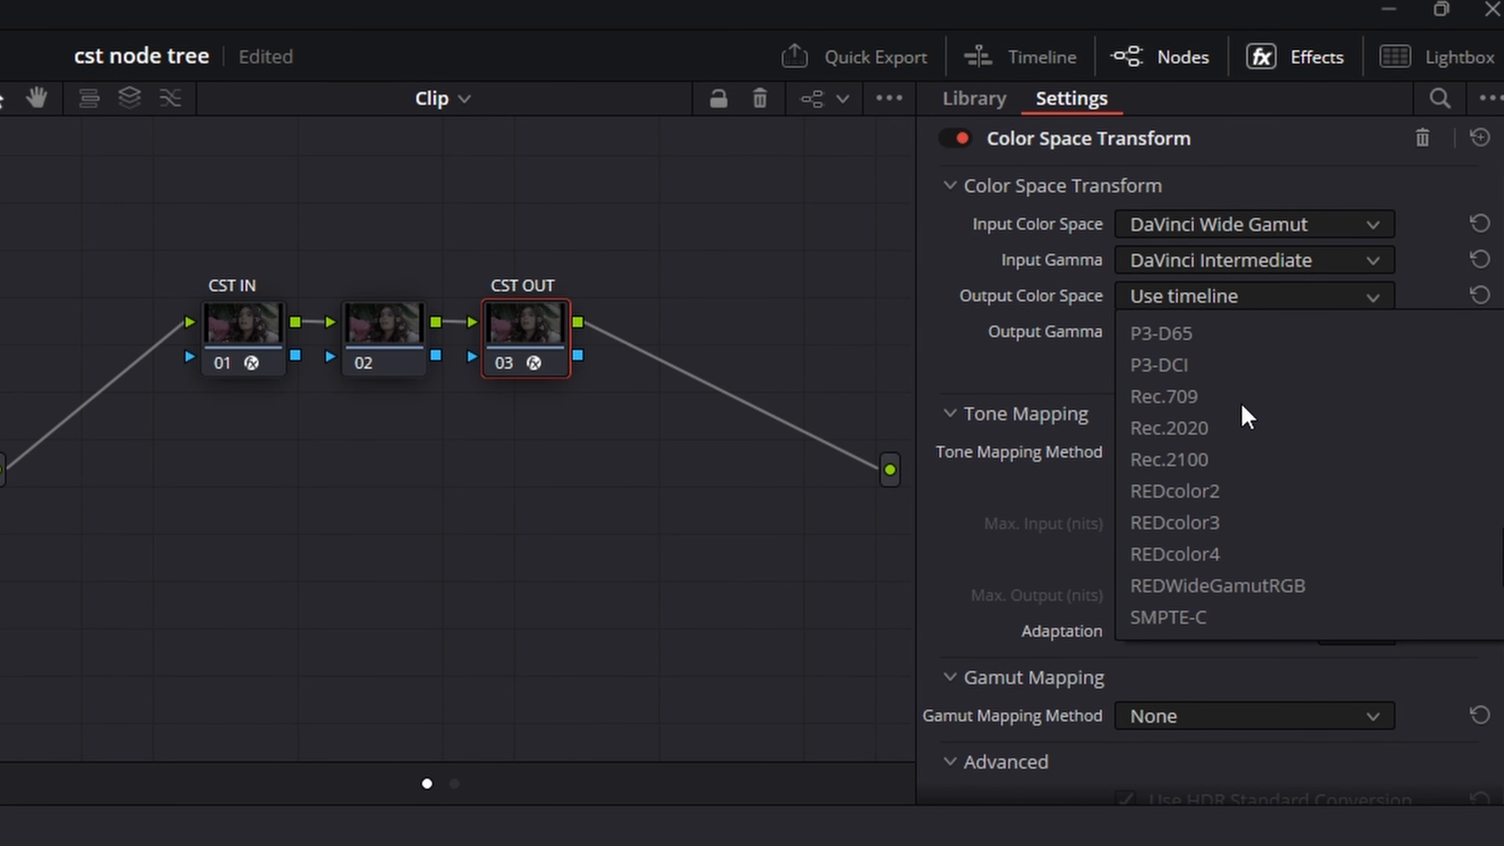
click(1205, 396)
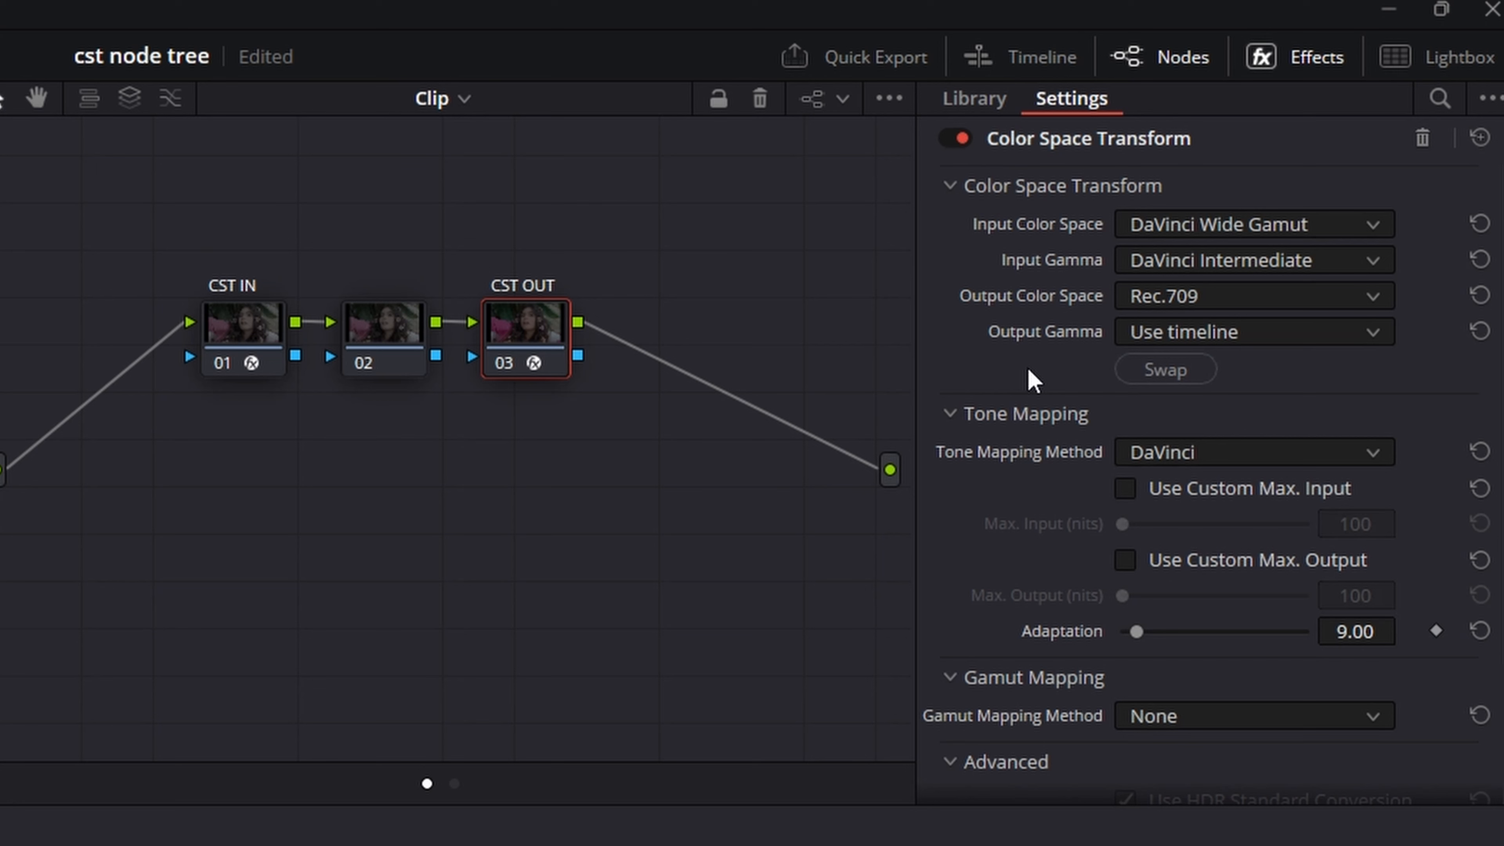
click(1189, 343)
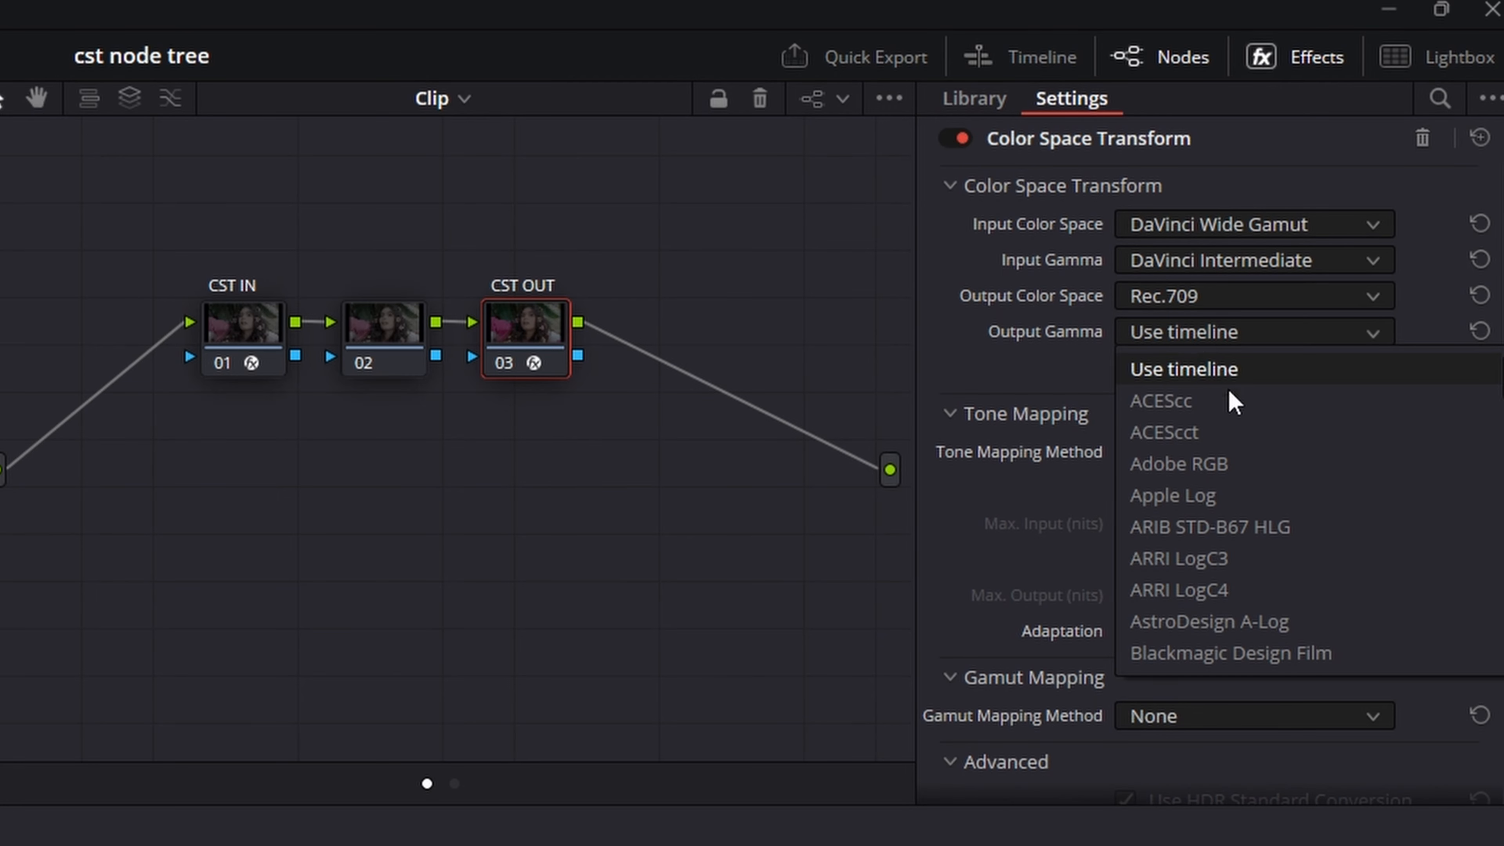
scroll(1238, 444, down, 5)
scroll(1238, 442, down, 3)
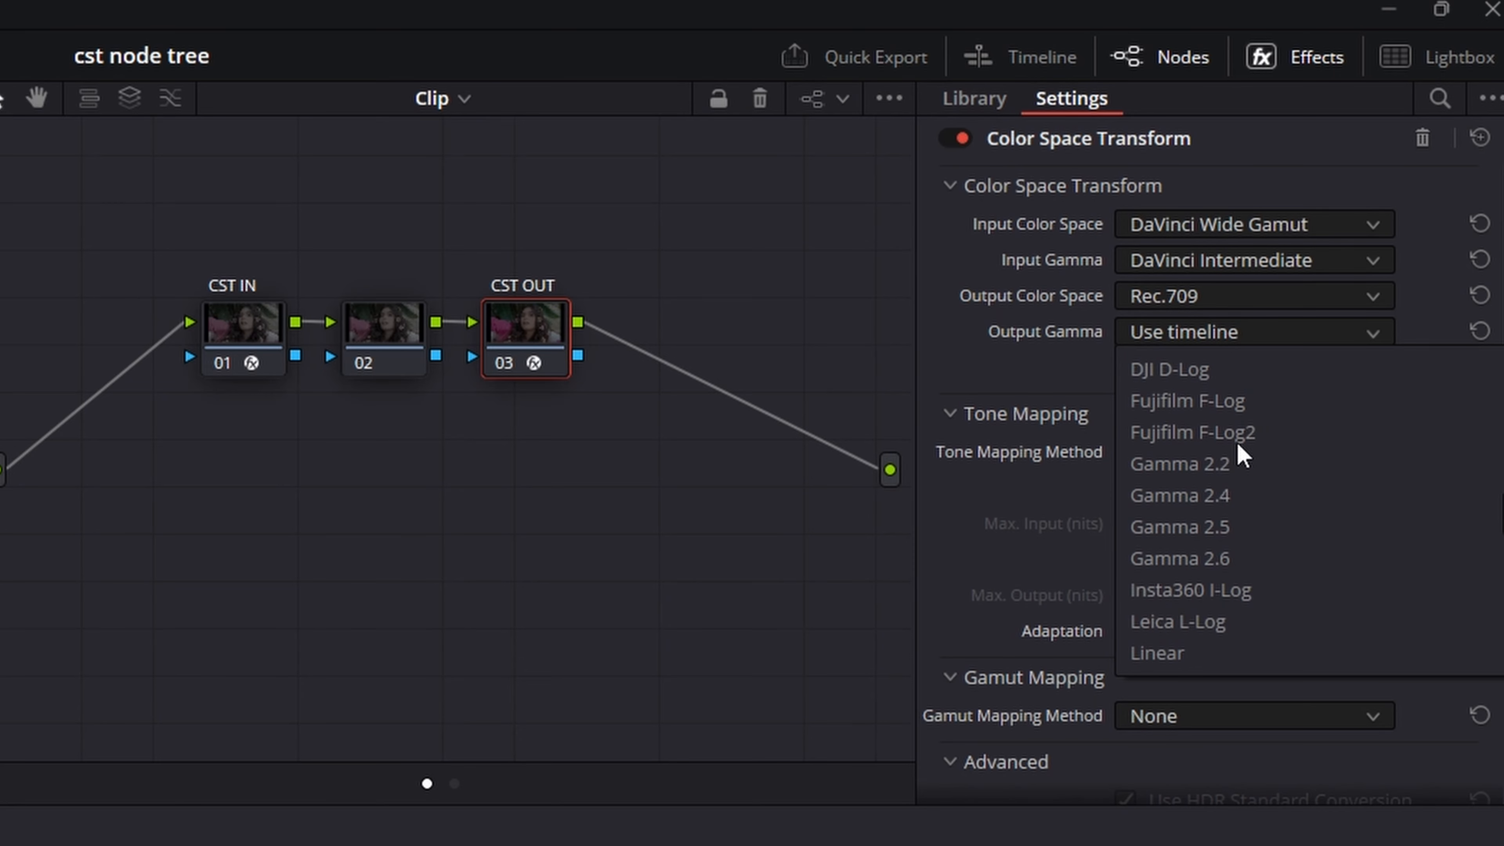
click(1225, 500)
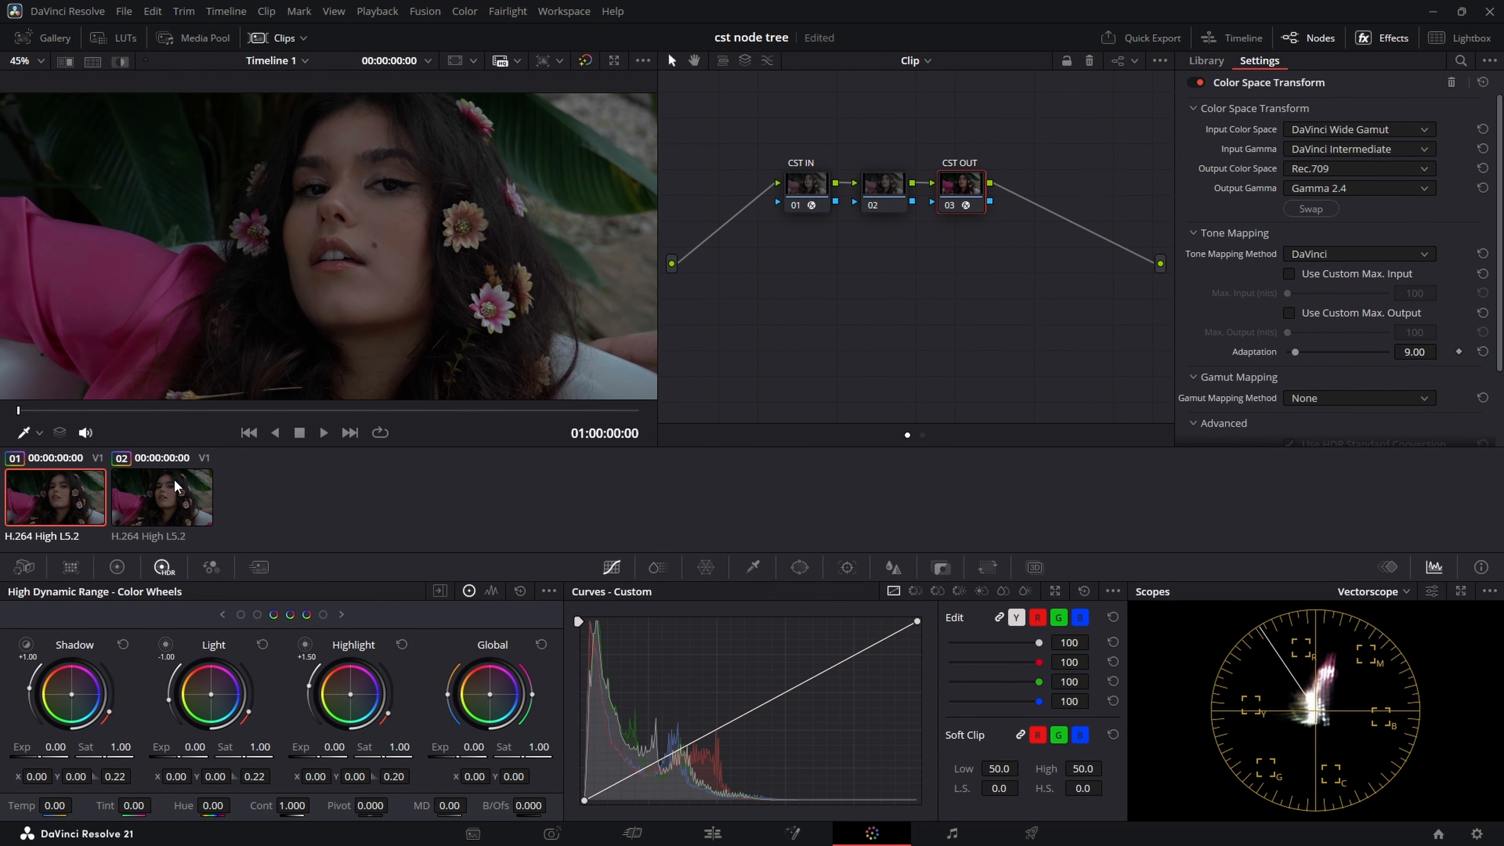
Step: Compare the images and node trees of the first and second clips, ending on the first clip
click(175, 487)
click(54, 500)
click(188, 509)
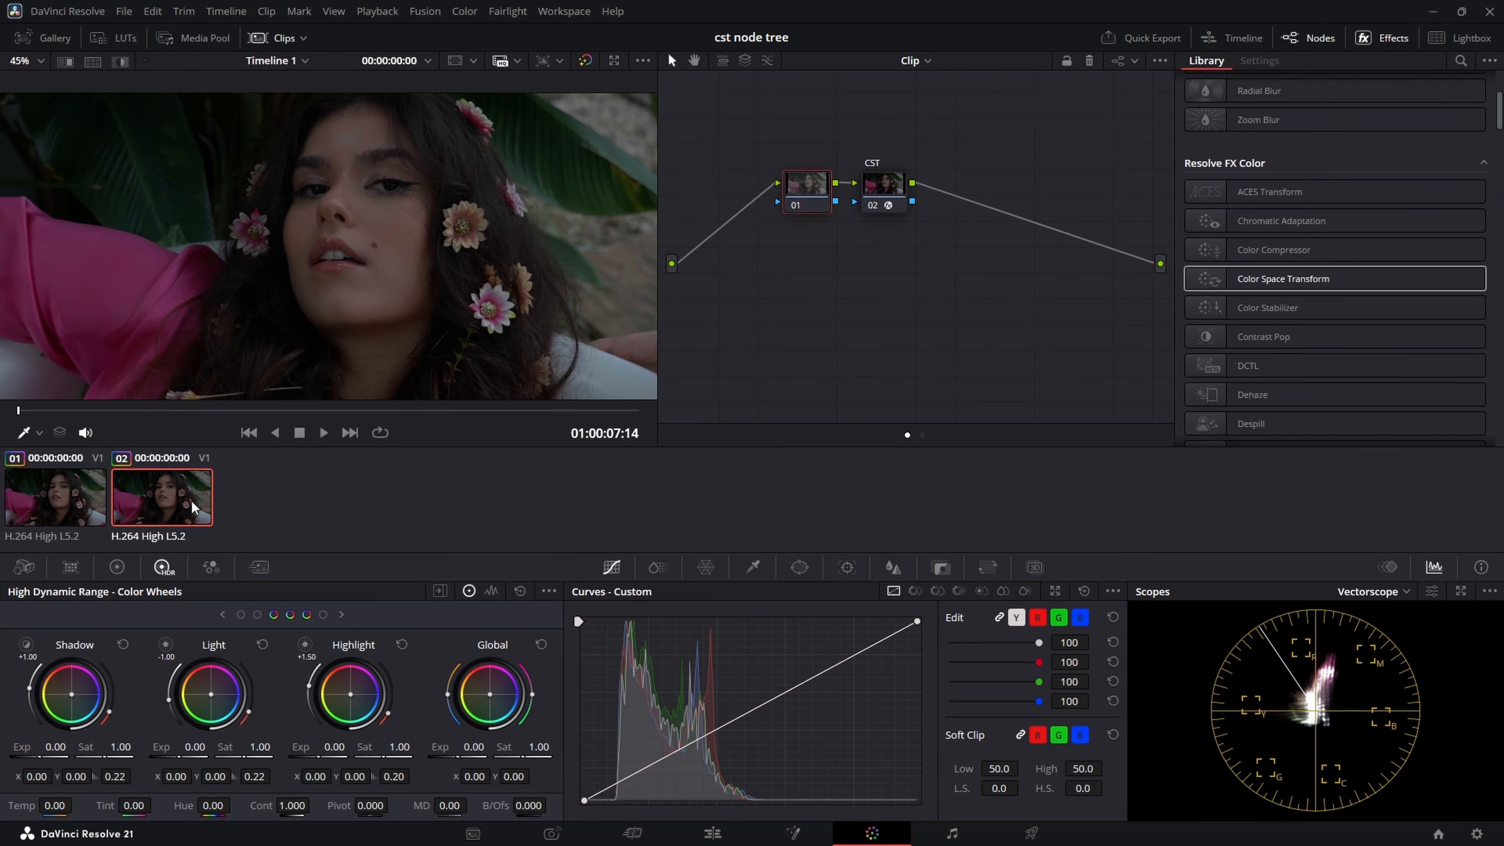
click(44, 503)
click(144, 505)
click(47, 500)
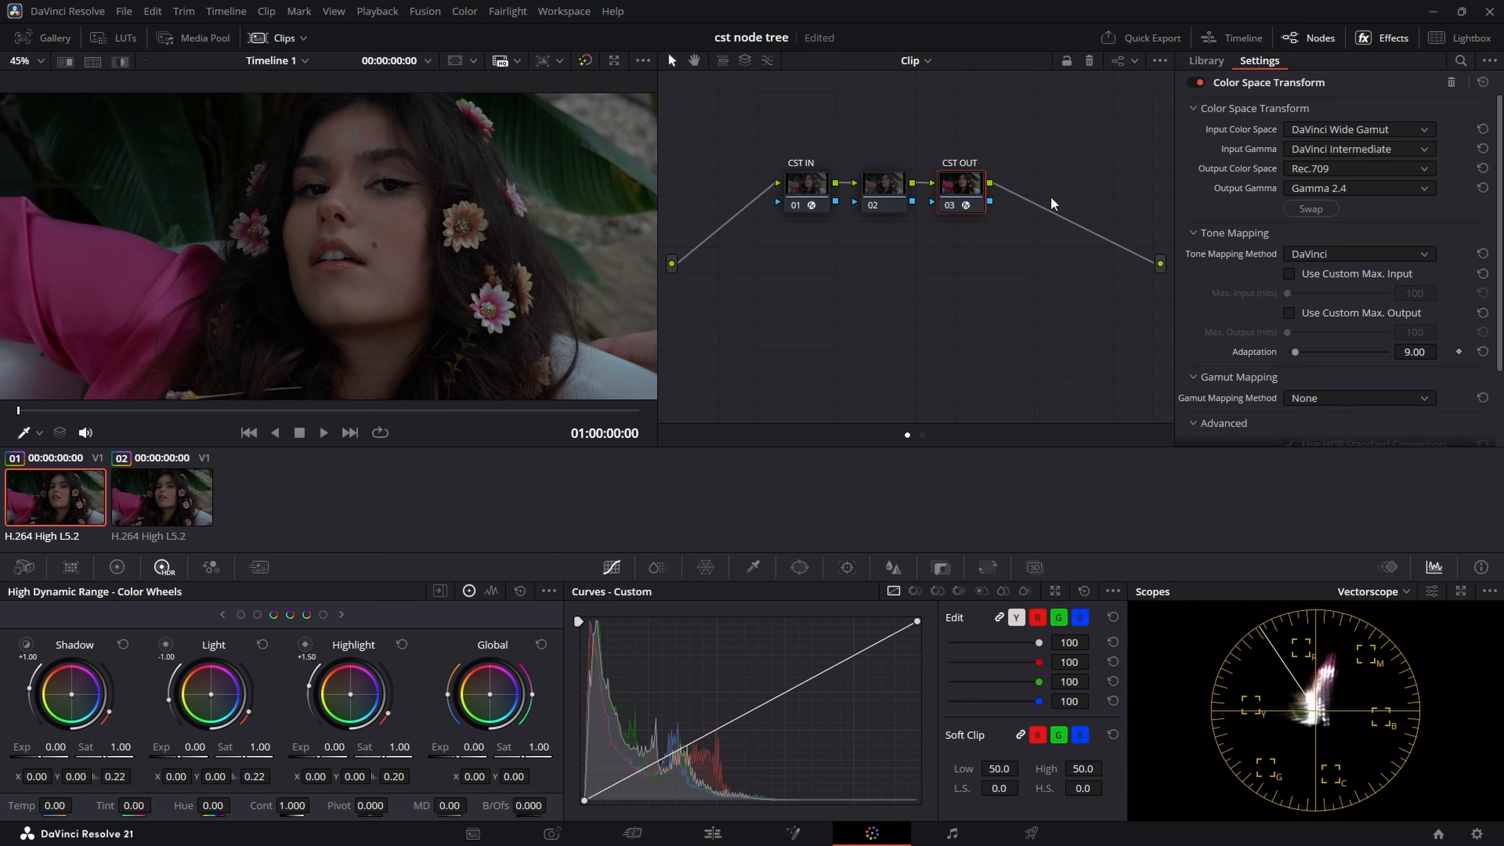
drag(1052, 140, 788, 252)
click(176, 509)
drag(930, 227, 764, 154)
click(48, 503)
Step: Spread the first clip's node tree by moving the CST IN and CST OUT nodes away from node 02
click(888, 203)
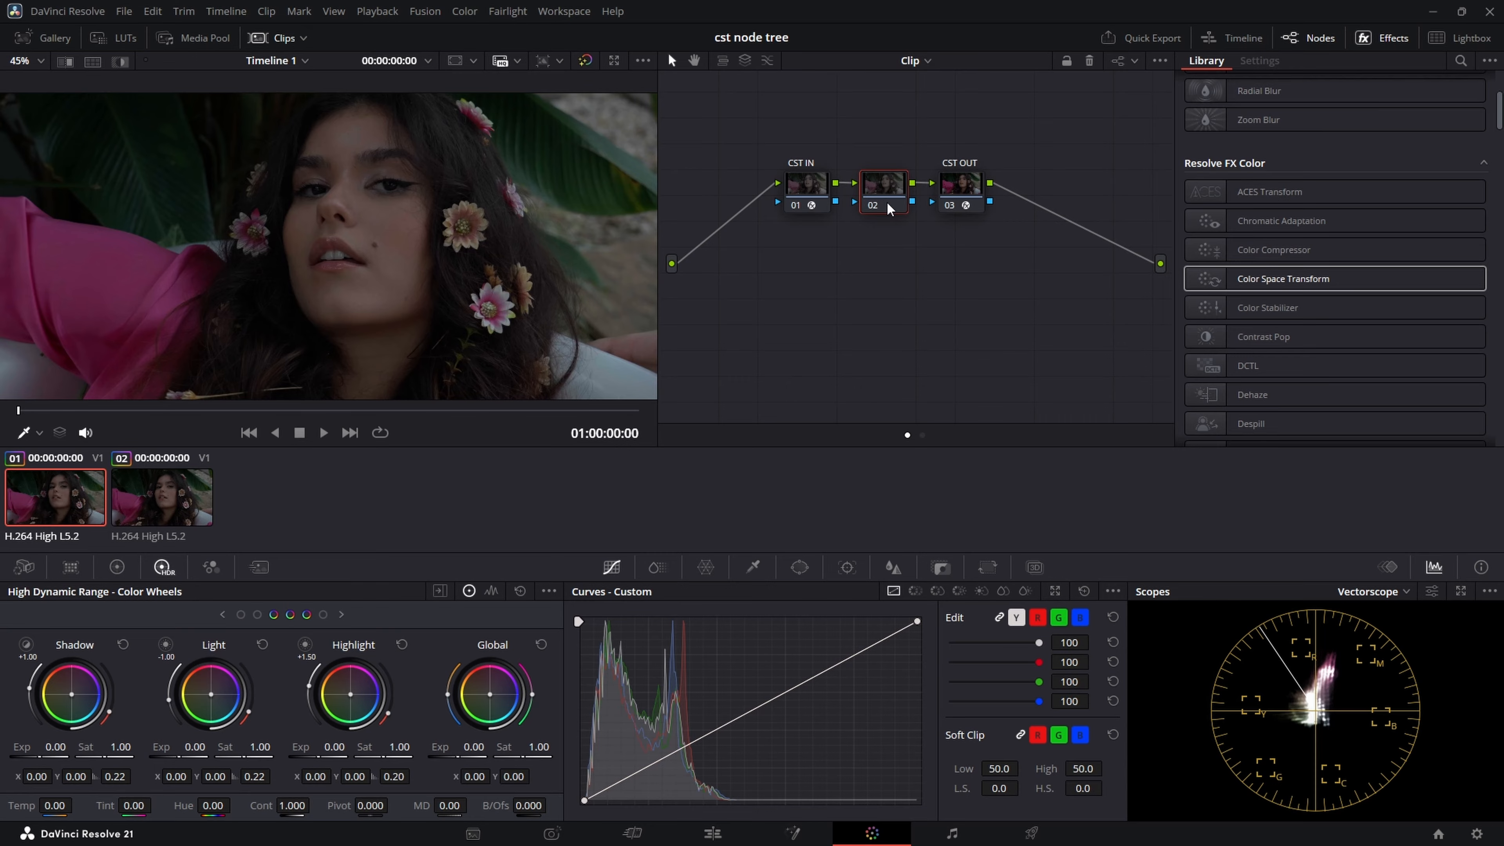
drag(805, 188, 733, 188)
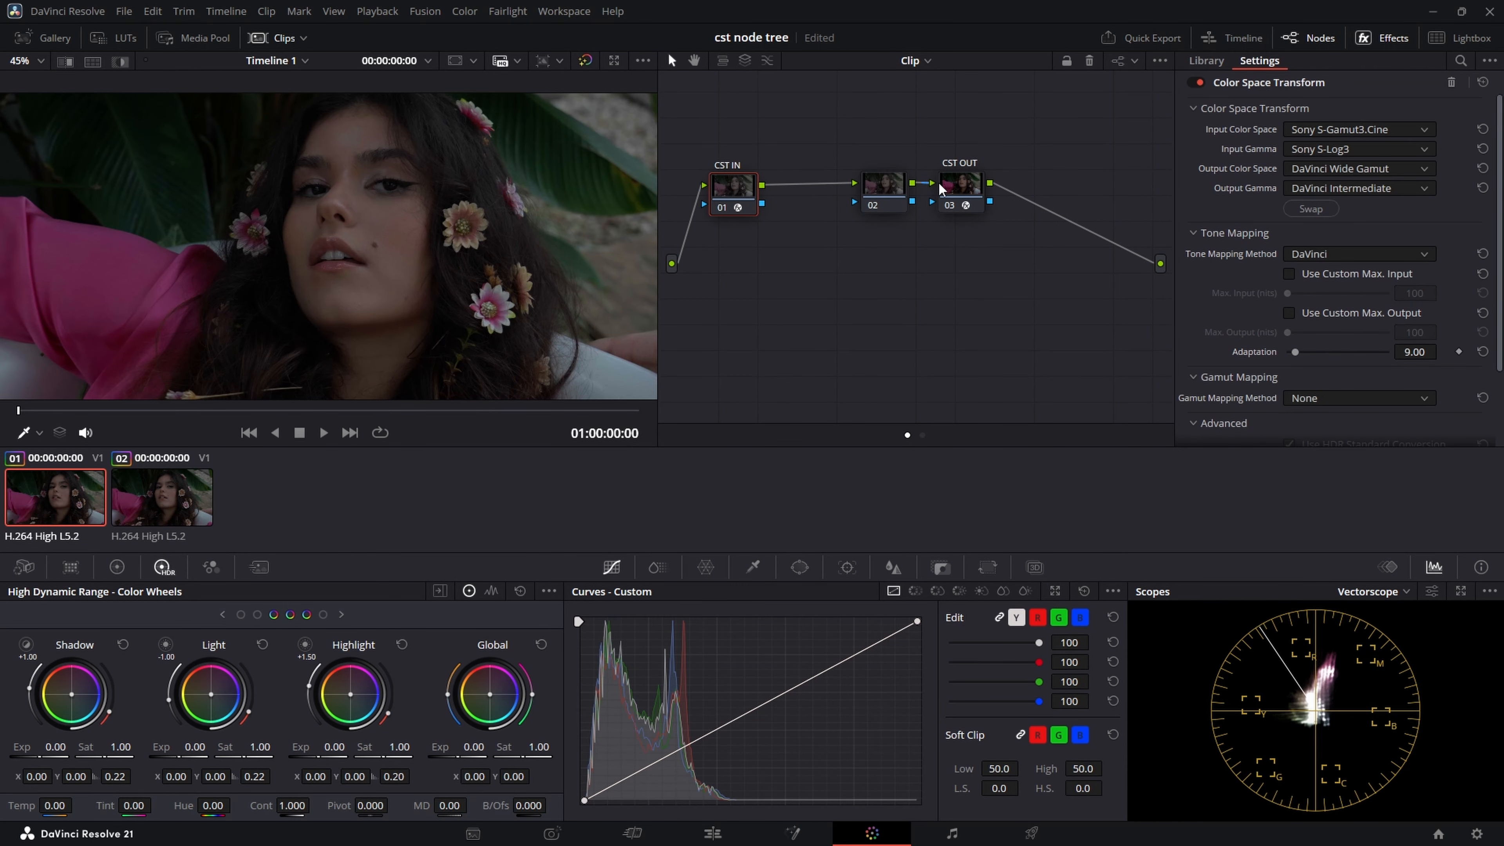
drag(954, 187, 1059, 181)
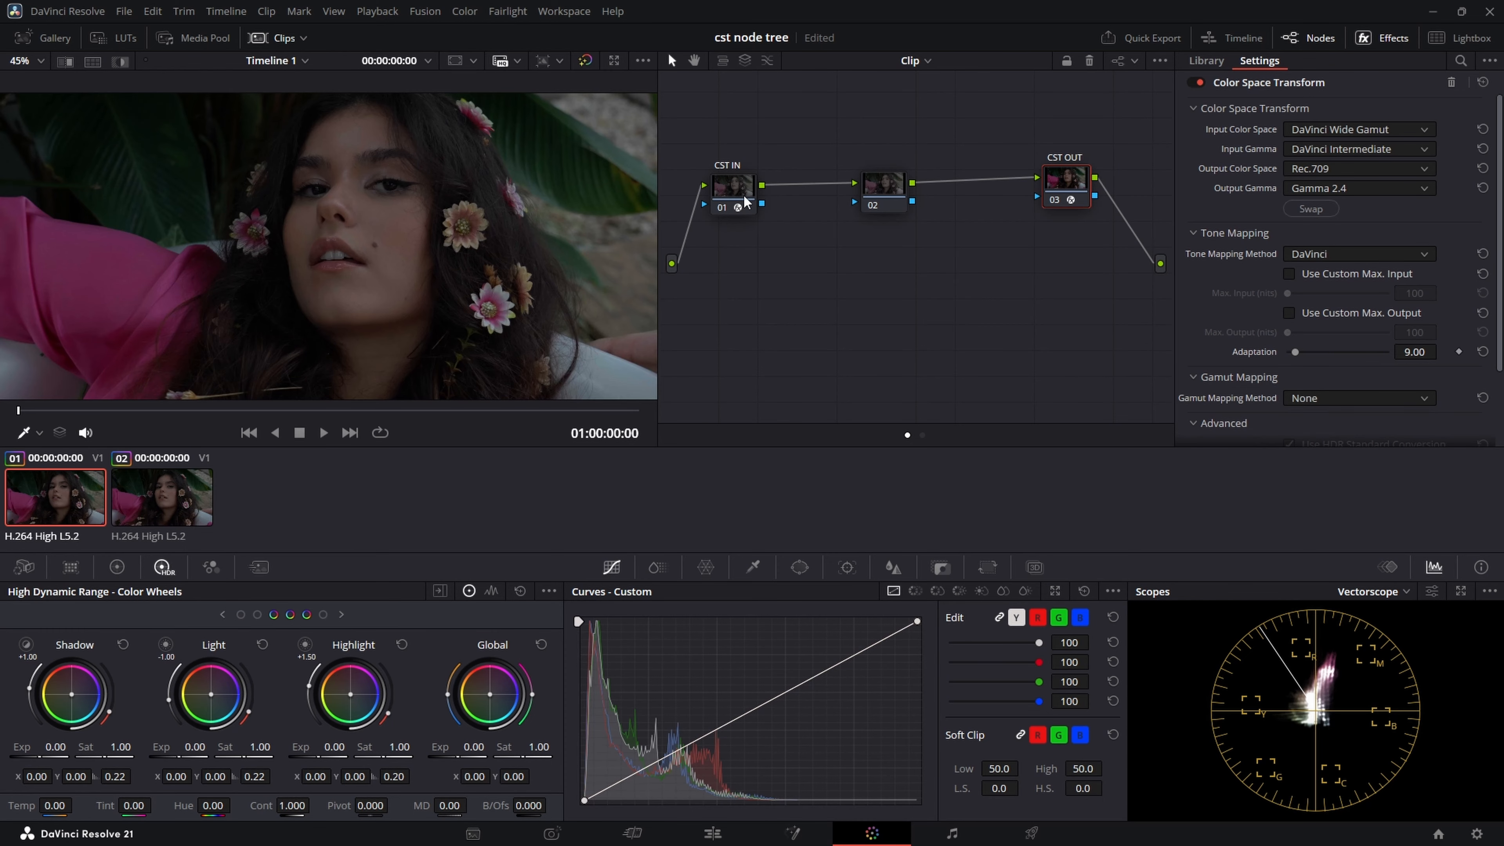
drag(739, 200, 729, 196)
Step: Raise the Global exposure of node 02 to 1.07 in the HDR color wheels
click(873, 192)
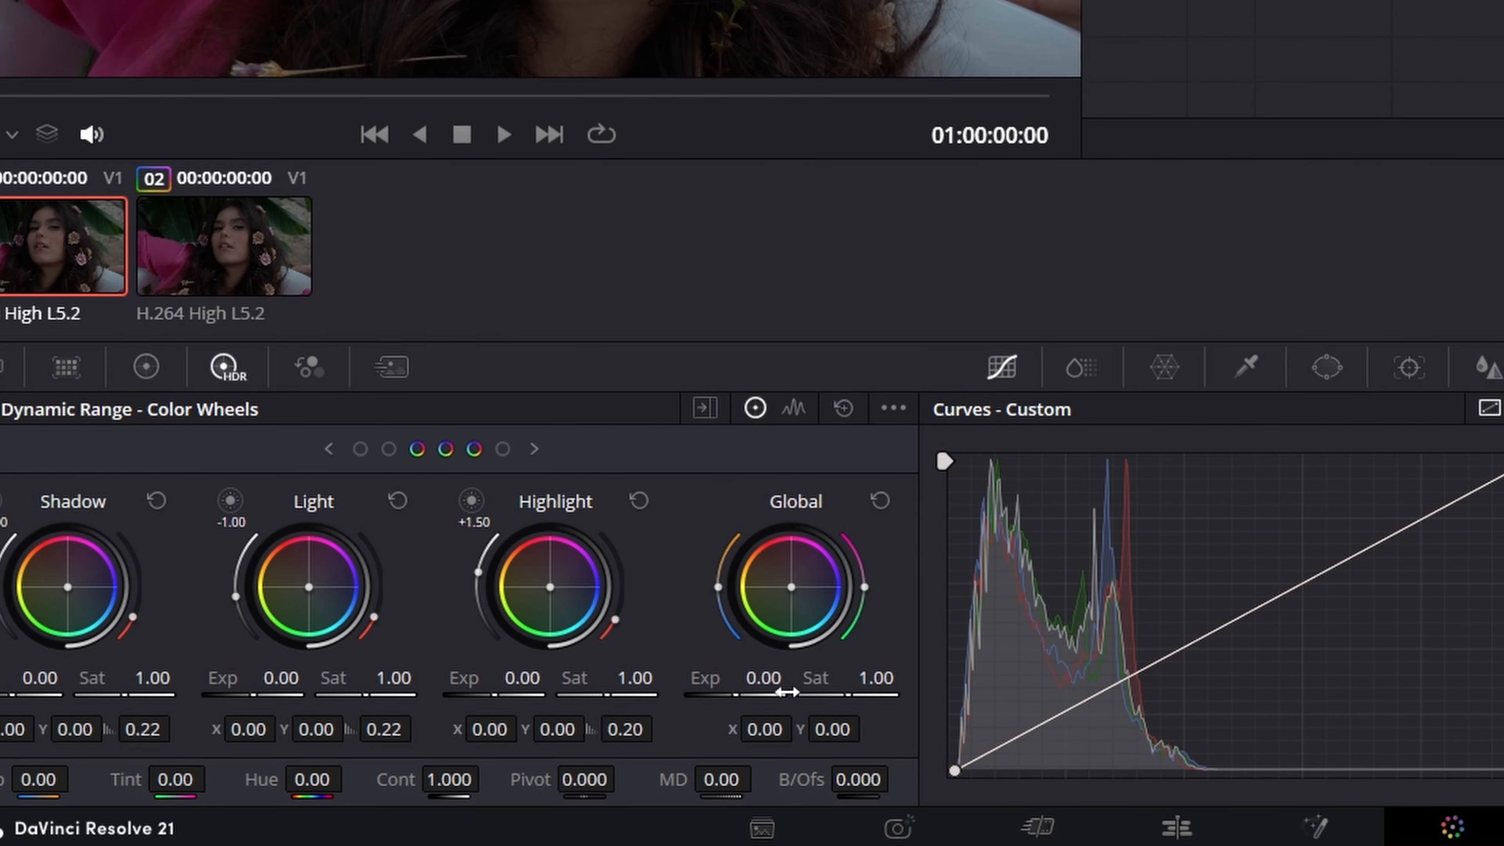
drag(763, 679, 817, 679)
drag(716, 689, 720, 689)
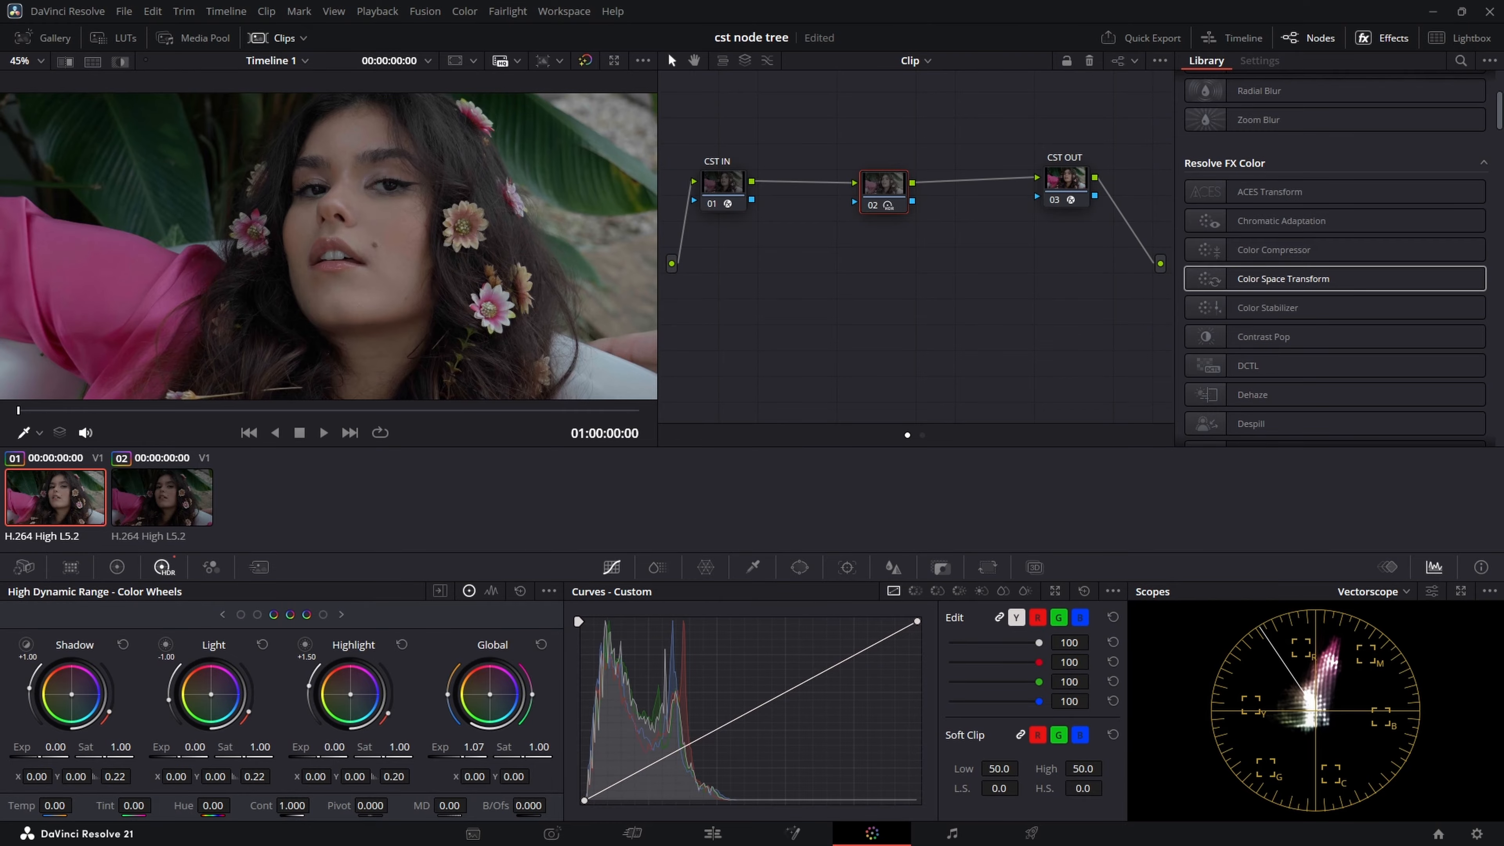
Step: Set the Global exposure of the first clip's node 02 to 1.20
drag(474, 747, 481, 747)
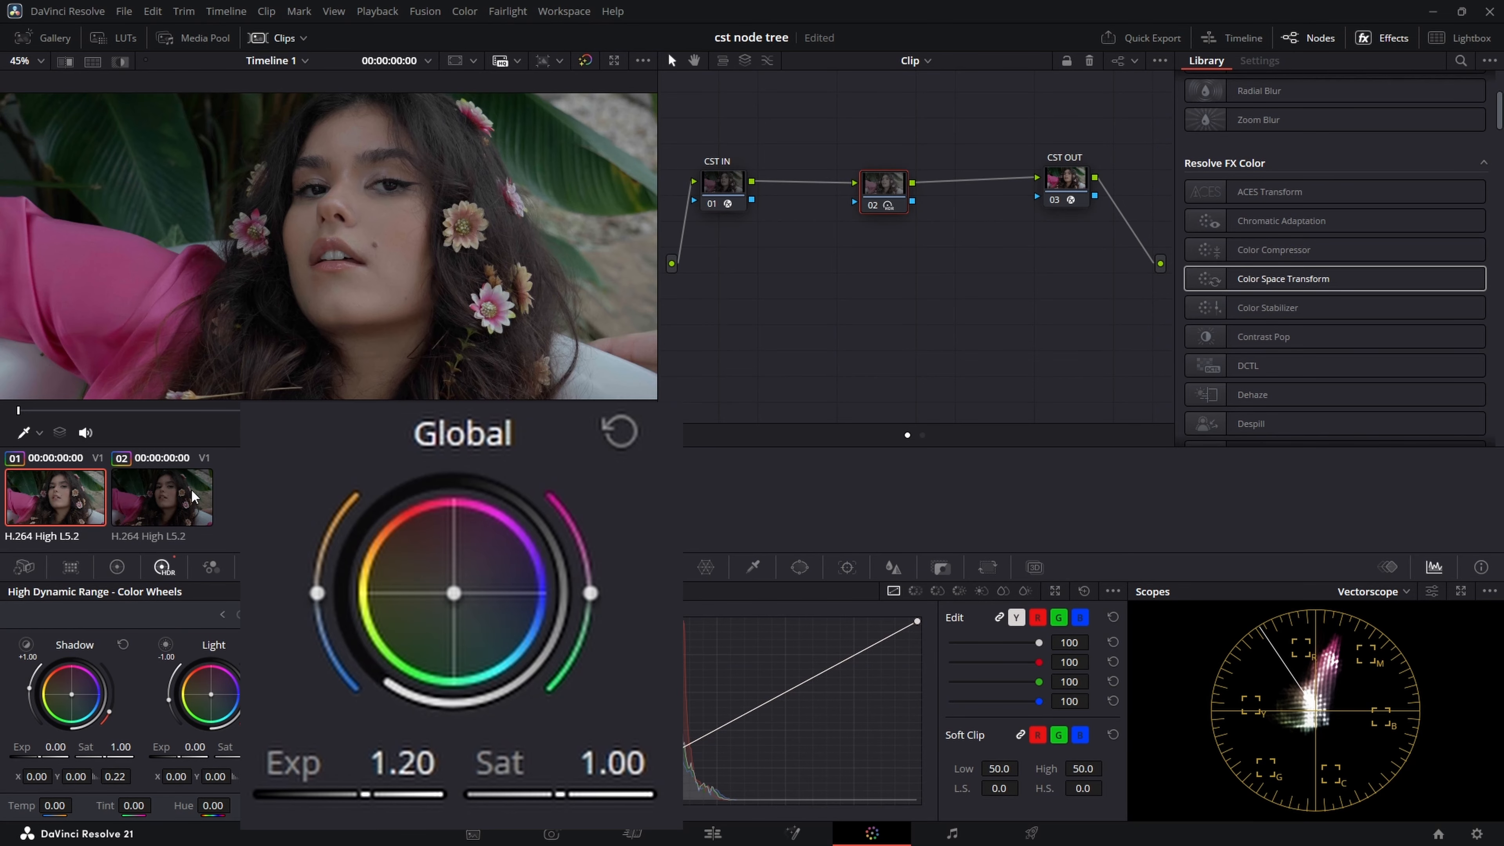
Step: Move the second clip's CST node away from node 01 and set node 01's Global exposure to 1.20
click(178, 488)
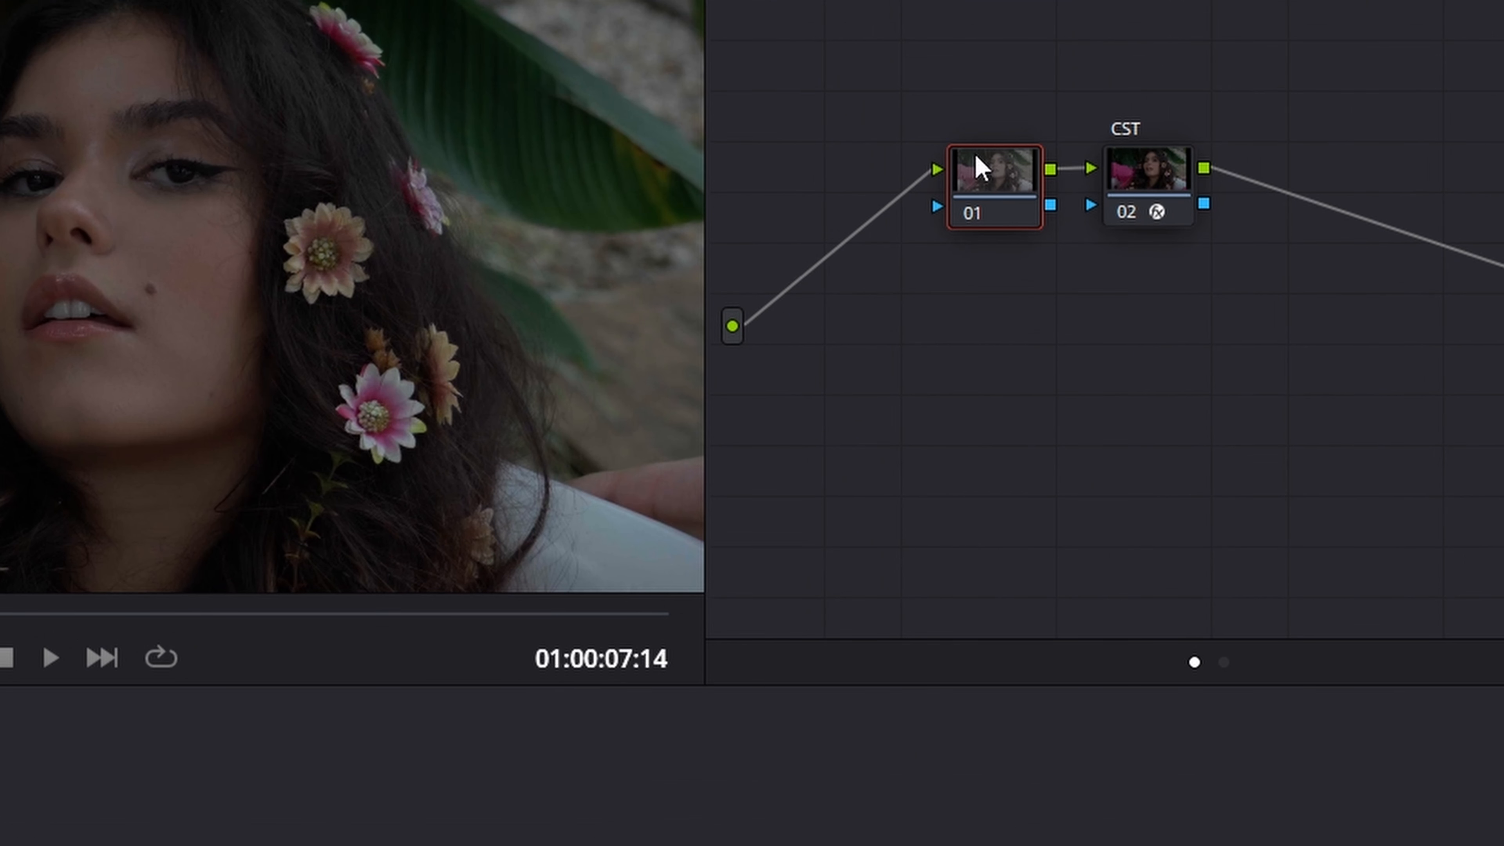
drag(1148, 191, 1420, 189)
mouse_move(1014, 190)
mouse_down()
mouse_move(1034, 157)
mouse_move(1008, 168)
mouse_up()
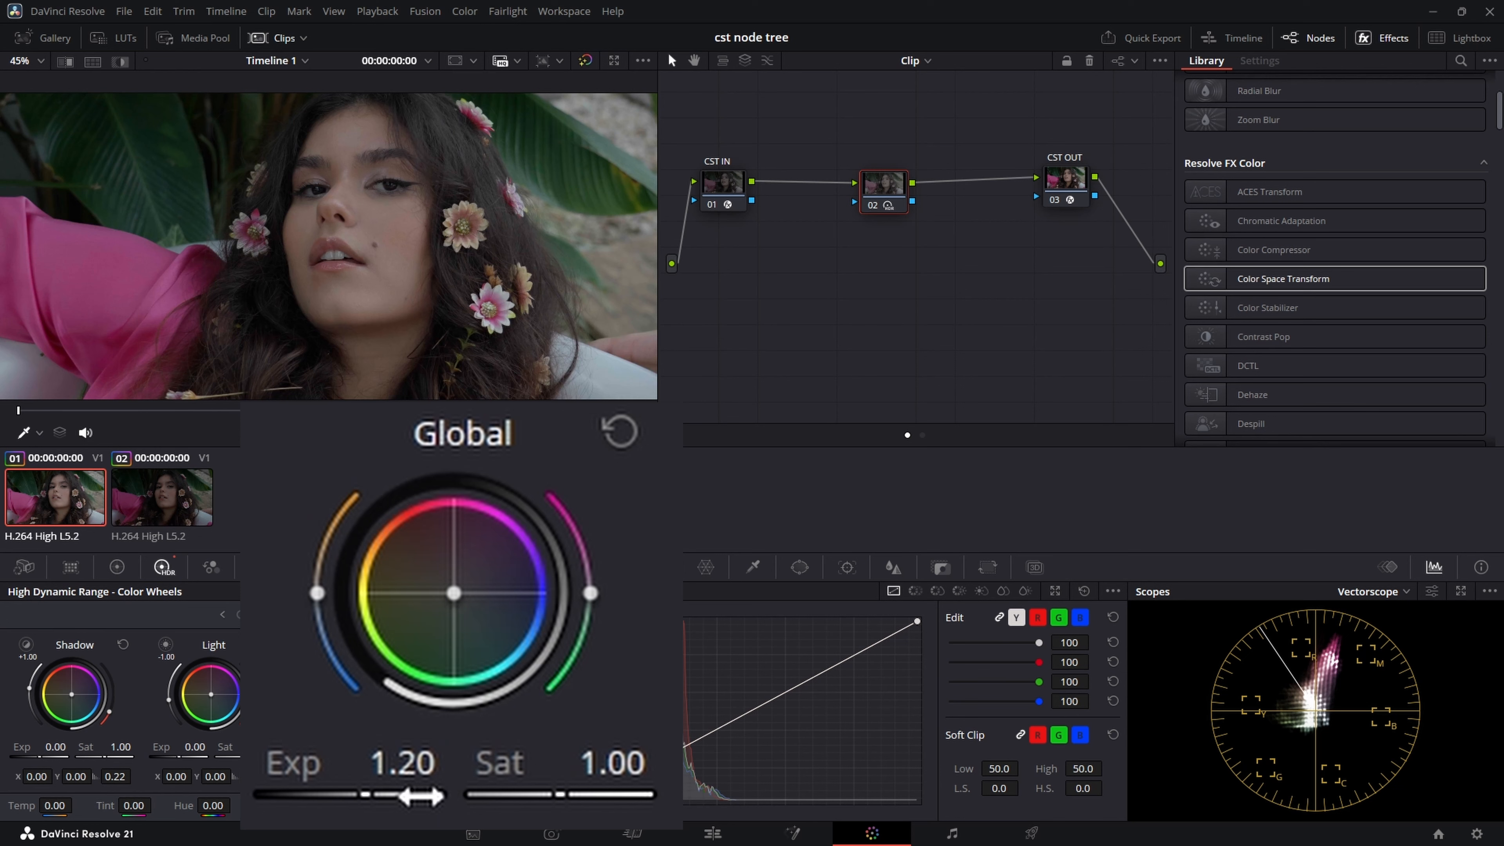
click(170, 499)
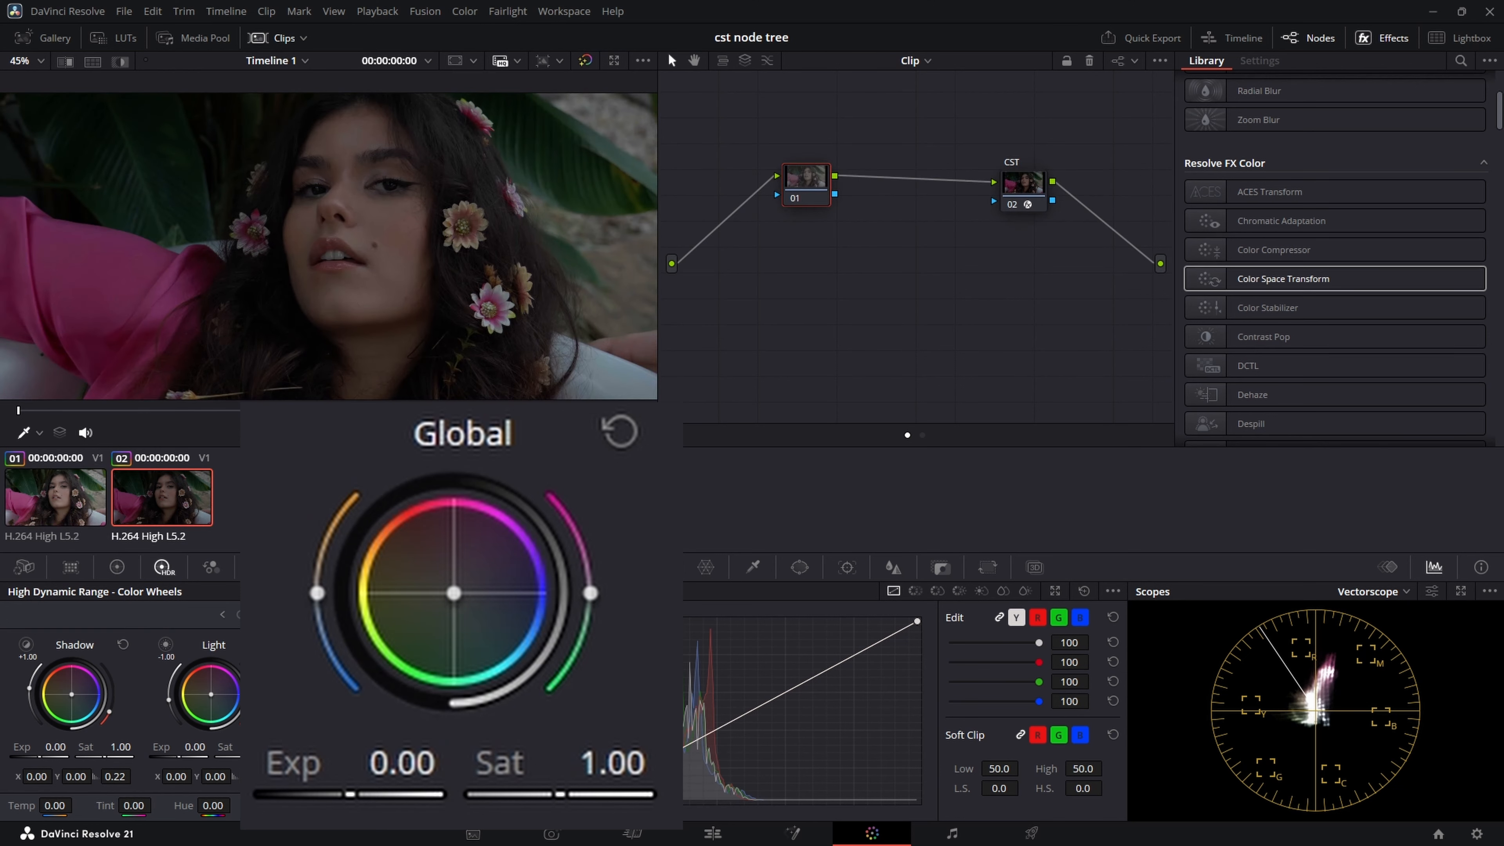
drag(402, 762, 472, 762)
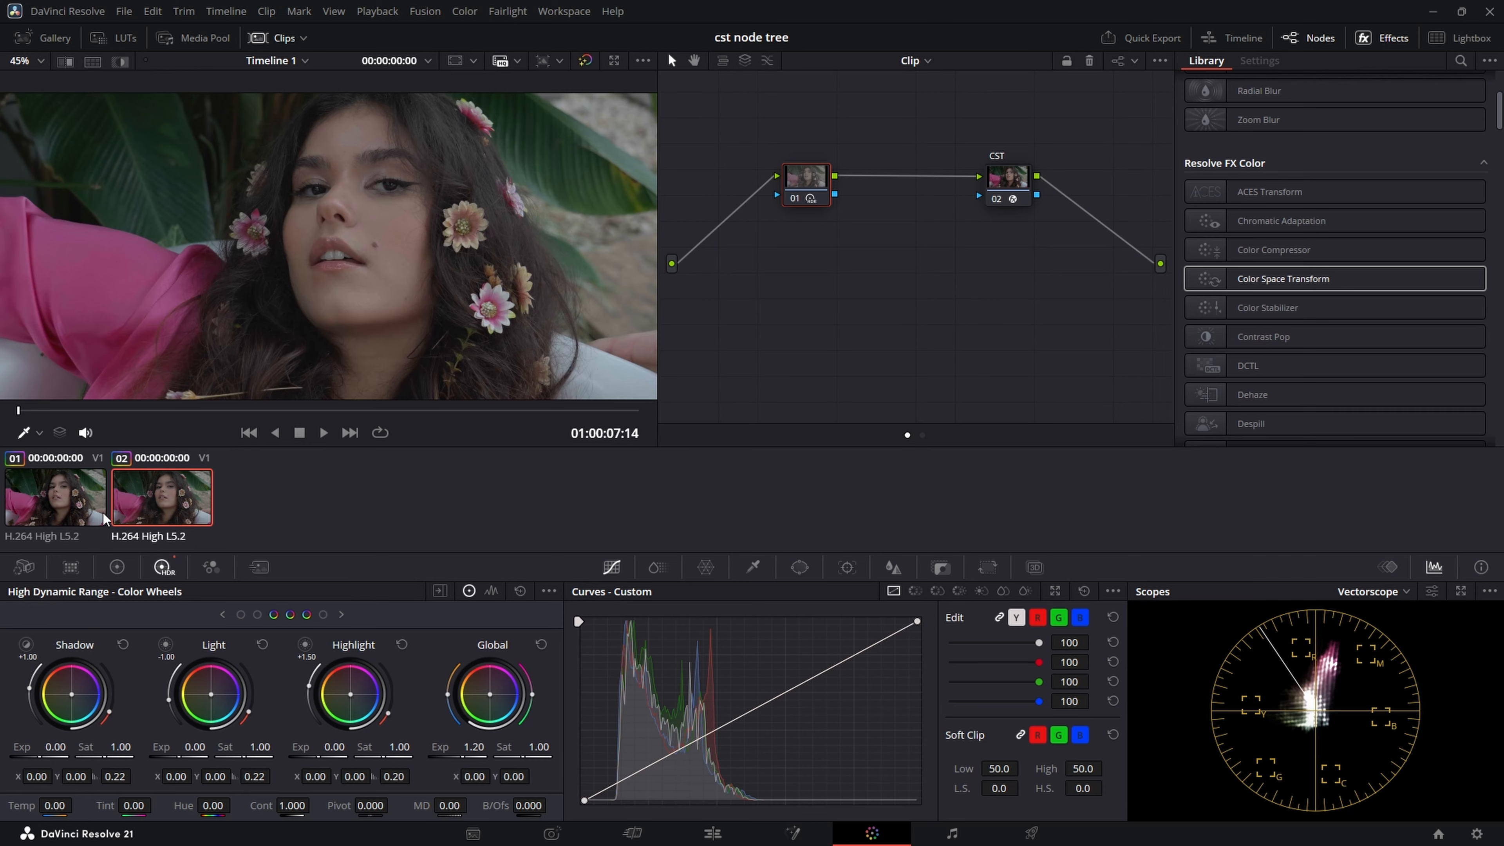
Step: Compare the brightness and contrast of the two clips at equal exposure, switching between them and ending on the second clip
click(72, 511)
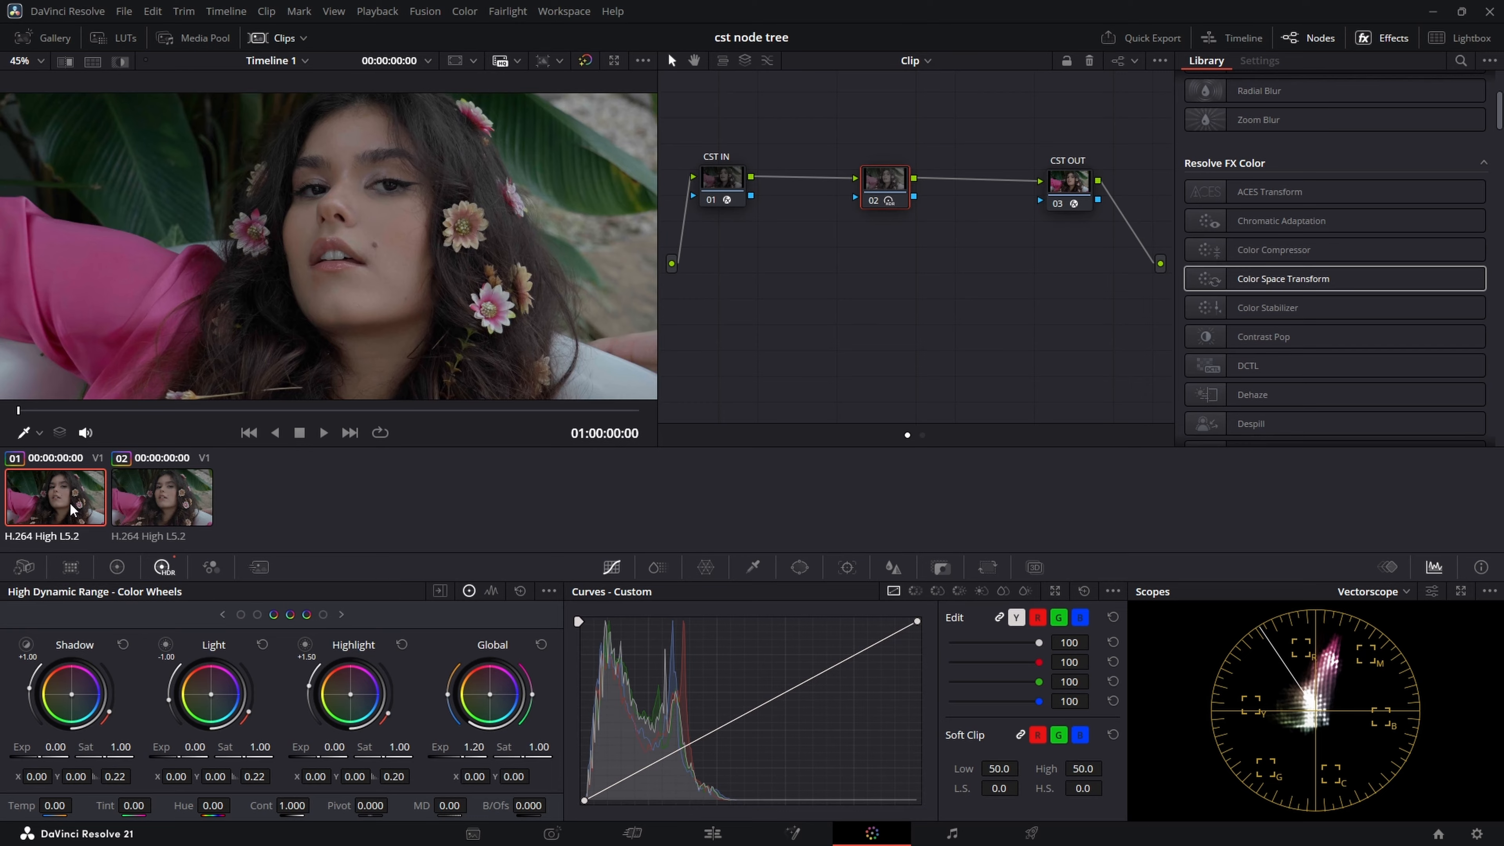
click(164, 507)
click(62, 503)
click(180, 491)
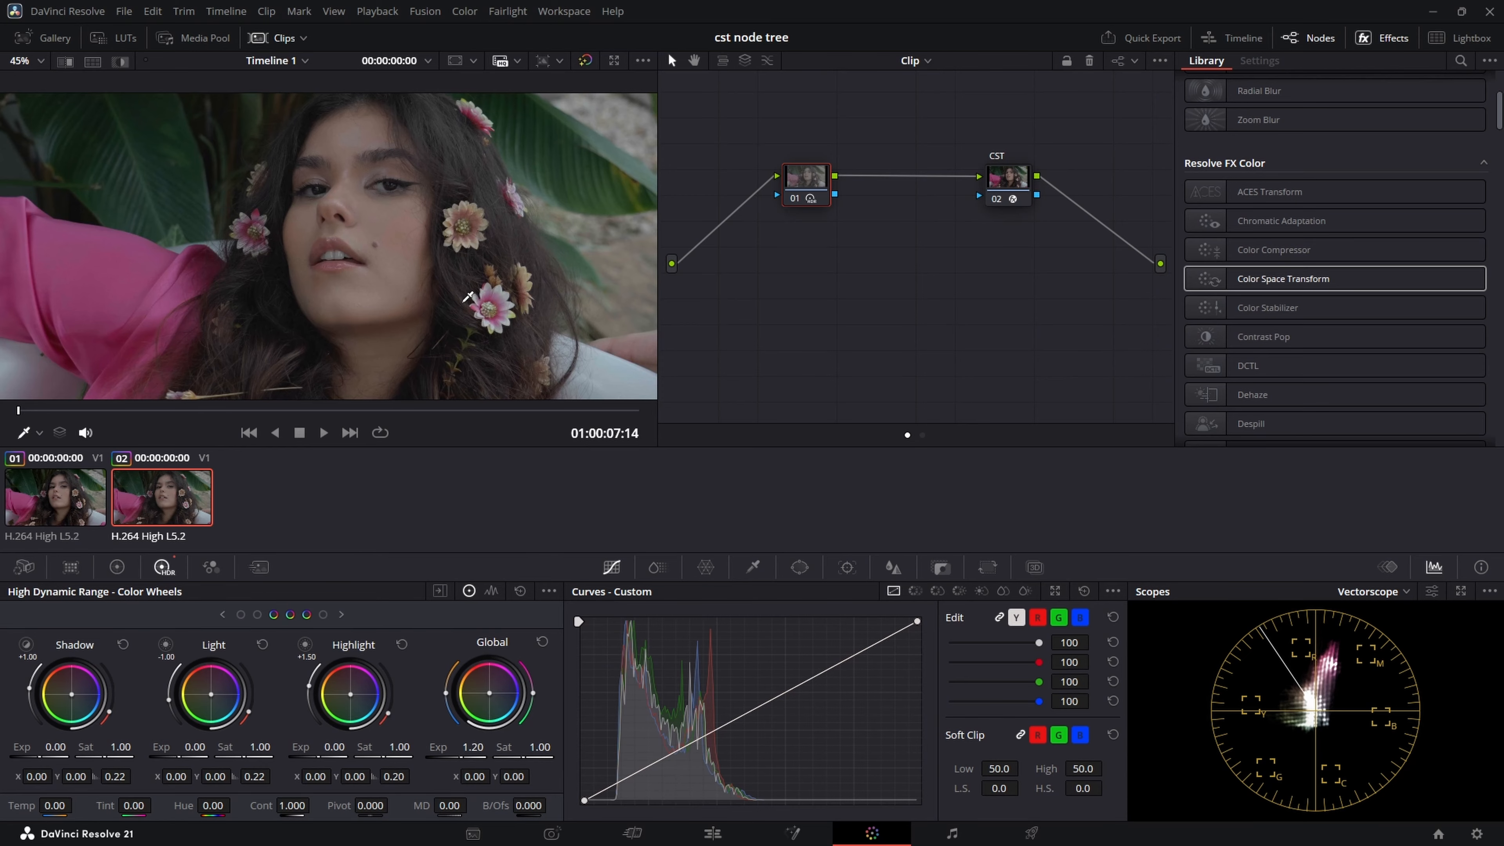
click(43, 498)
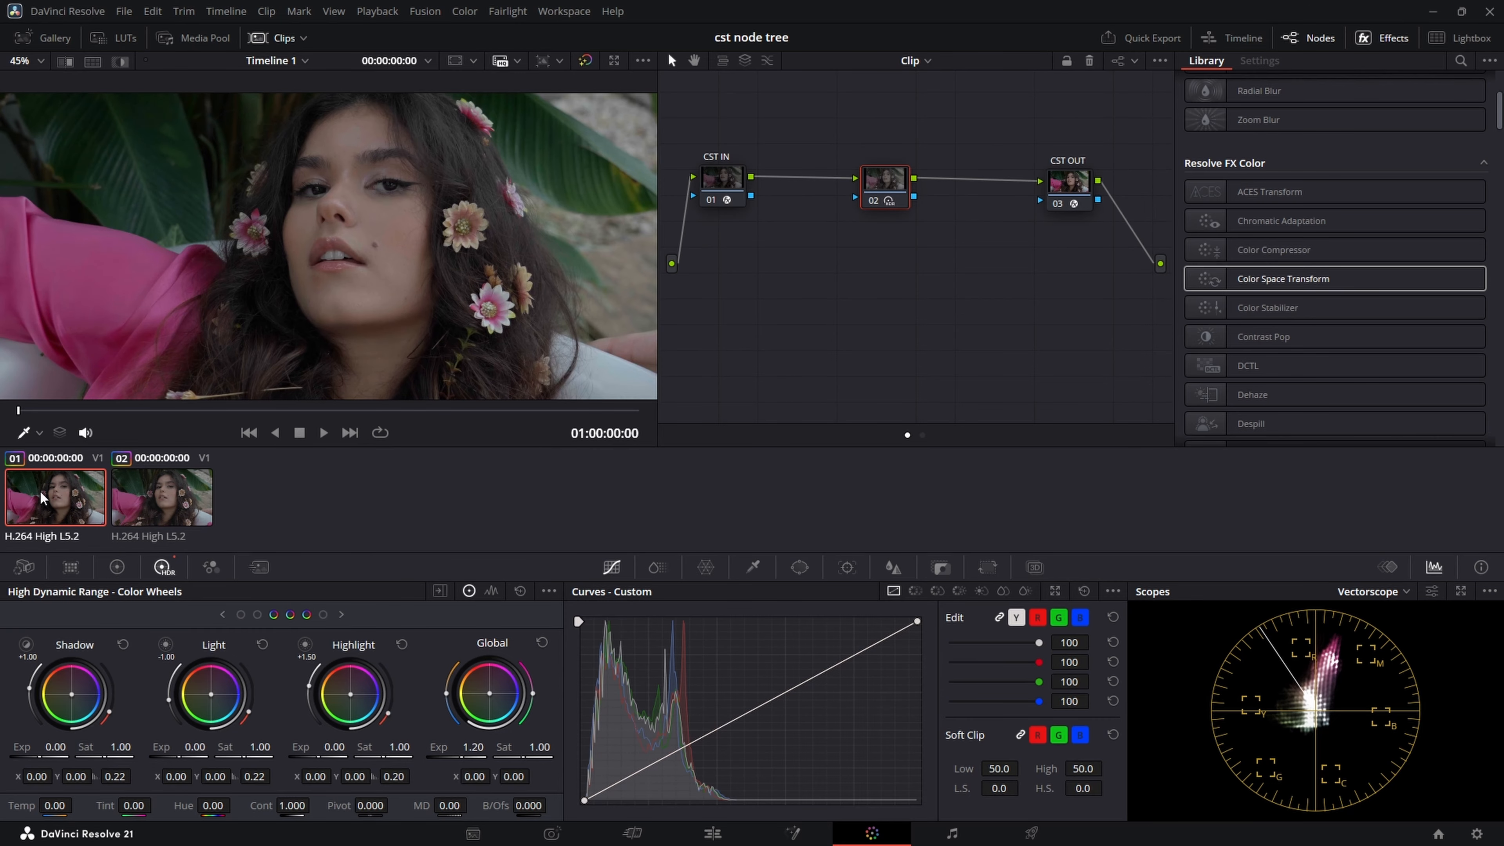
click(182, 505)
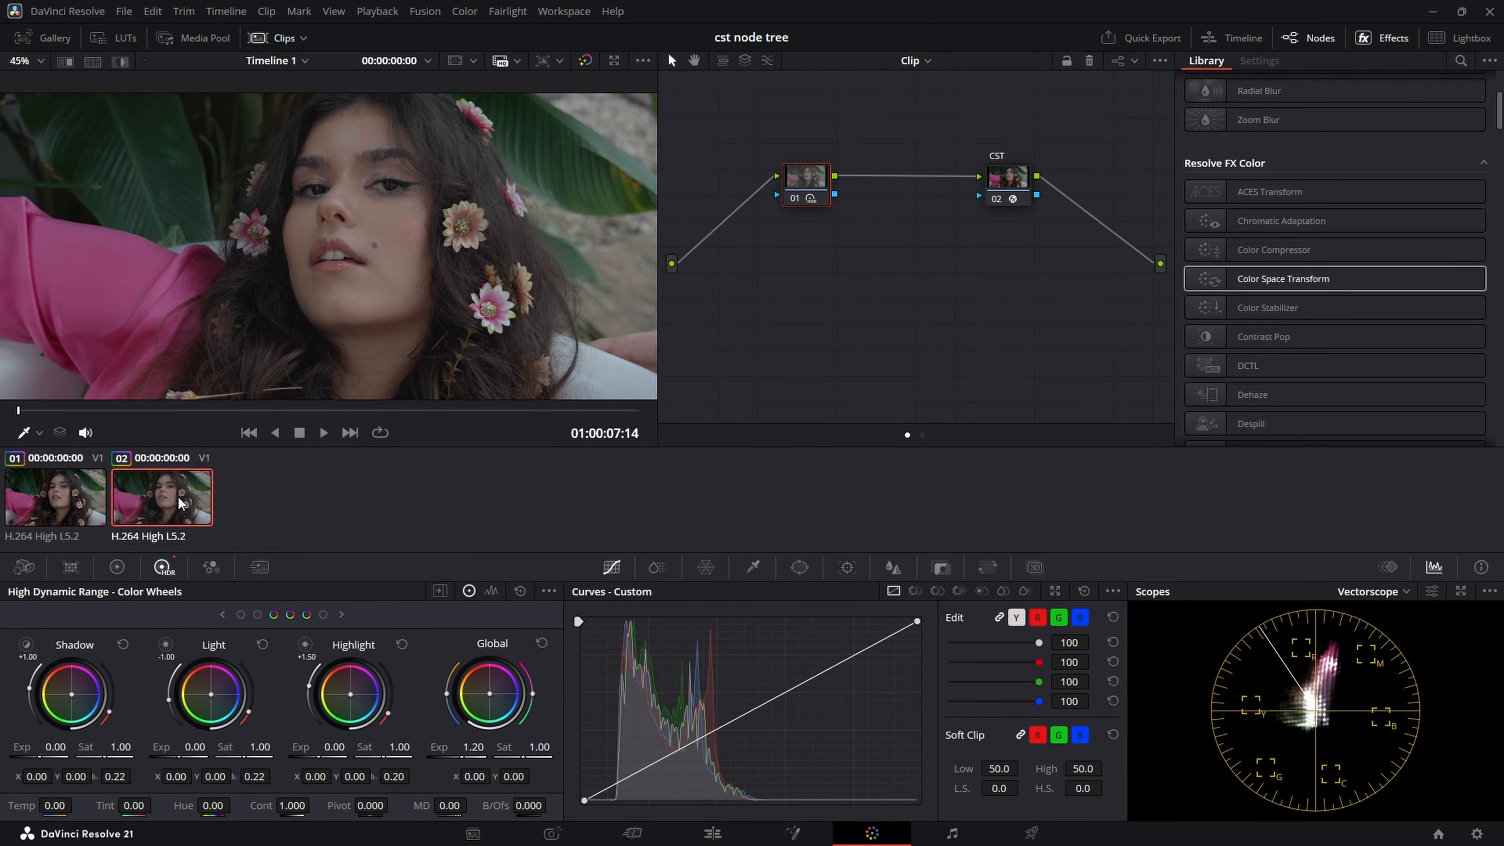
click(51, 506)
click(158, 510)
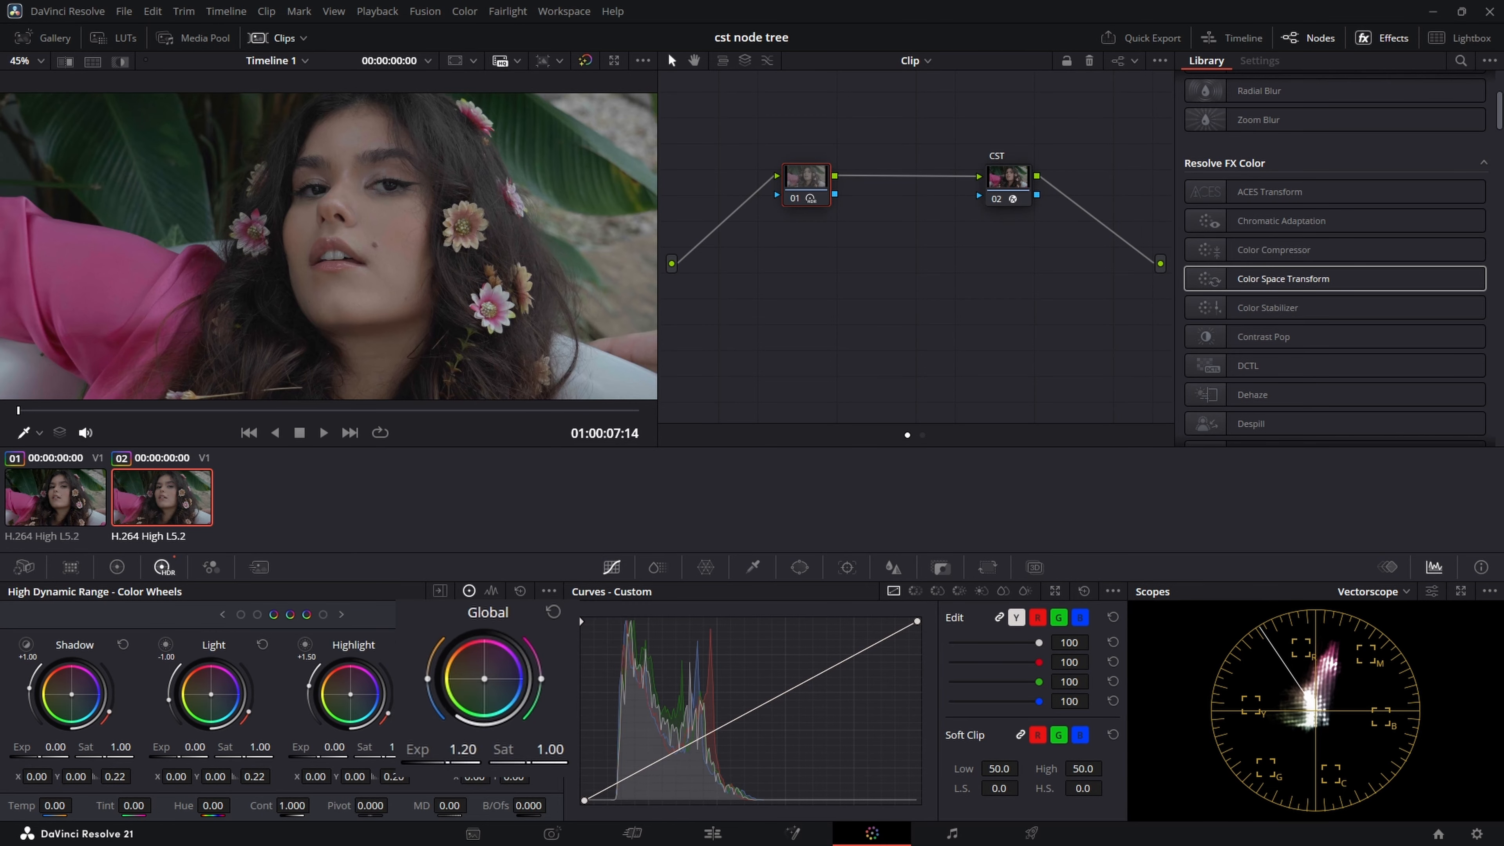
Step: Set the Global exposure to 2.00 on the second clip's node 01 and raise it likewise on the first clip's node 02
drag(417, 787, 472, 787)
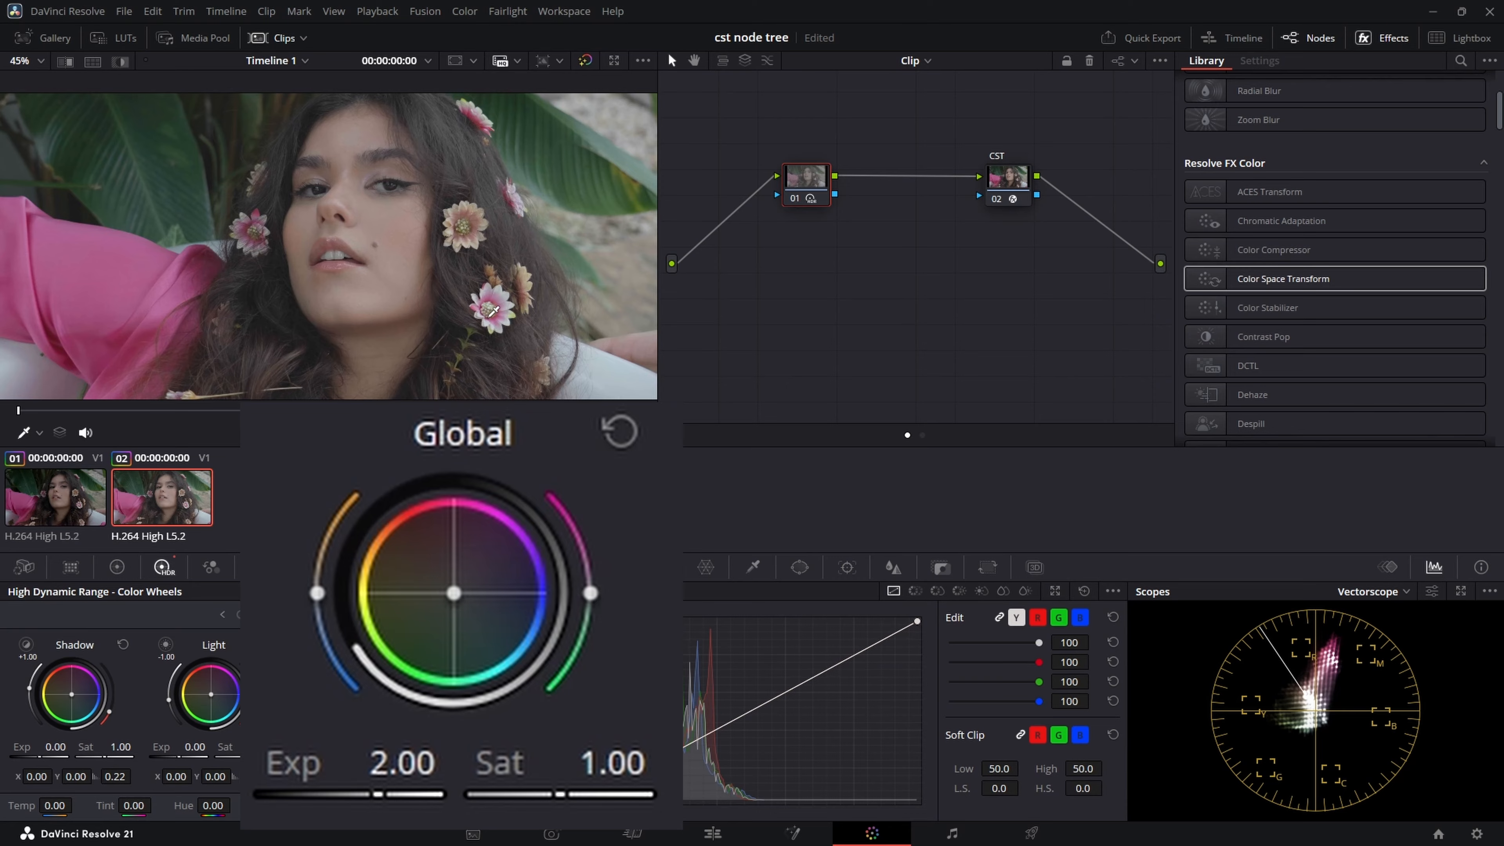
click(50, 501)
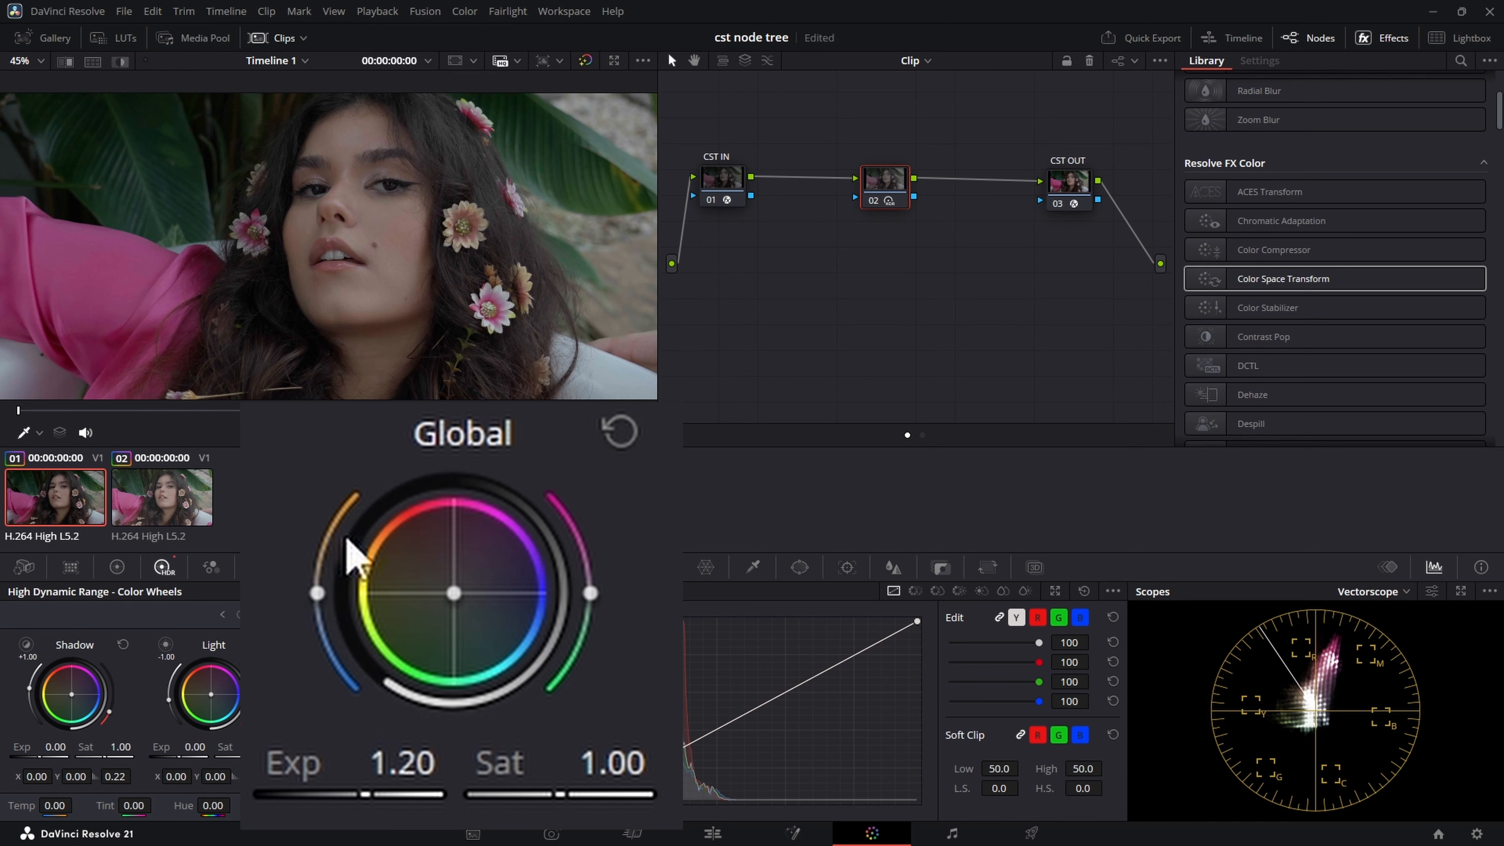
drag(386, 781, 420, 781)
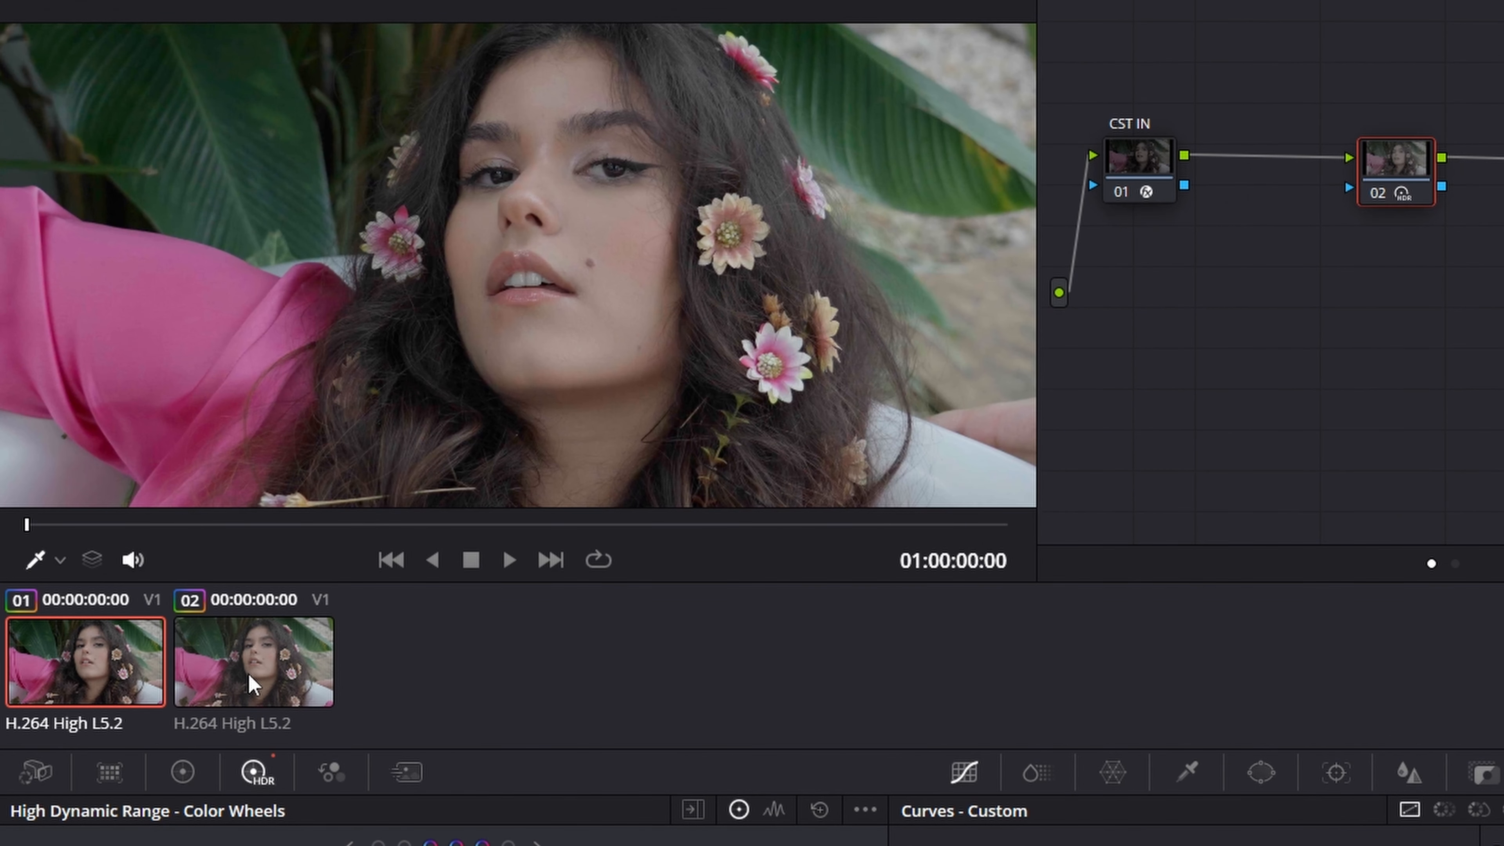
Step: Compare how the stronger exposure boost affects contrast, skin and highlights in the two clips, ending on the second clip
click(203, 587)
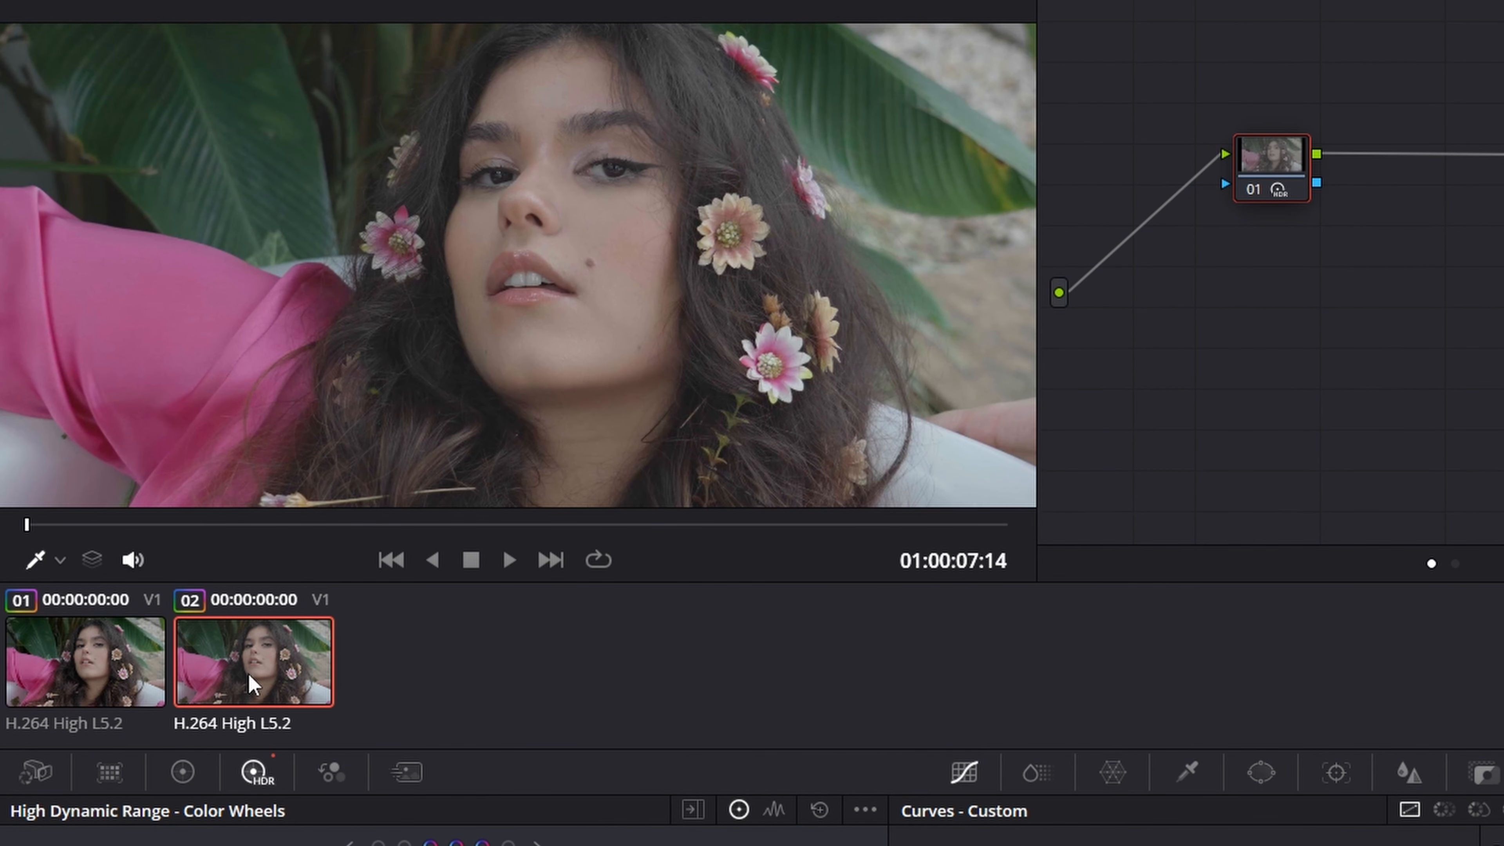
click(65, 667)
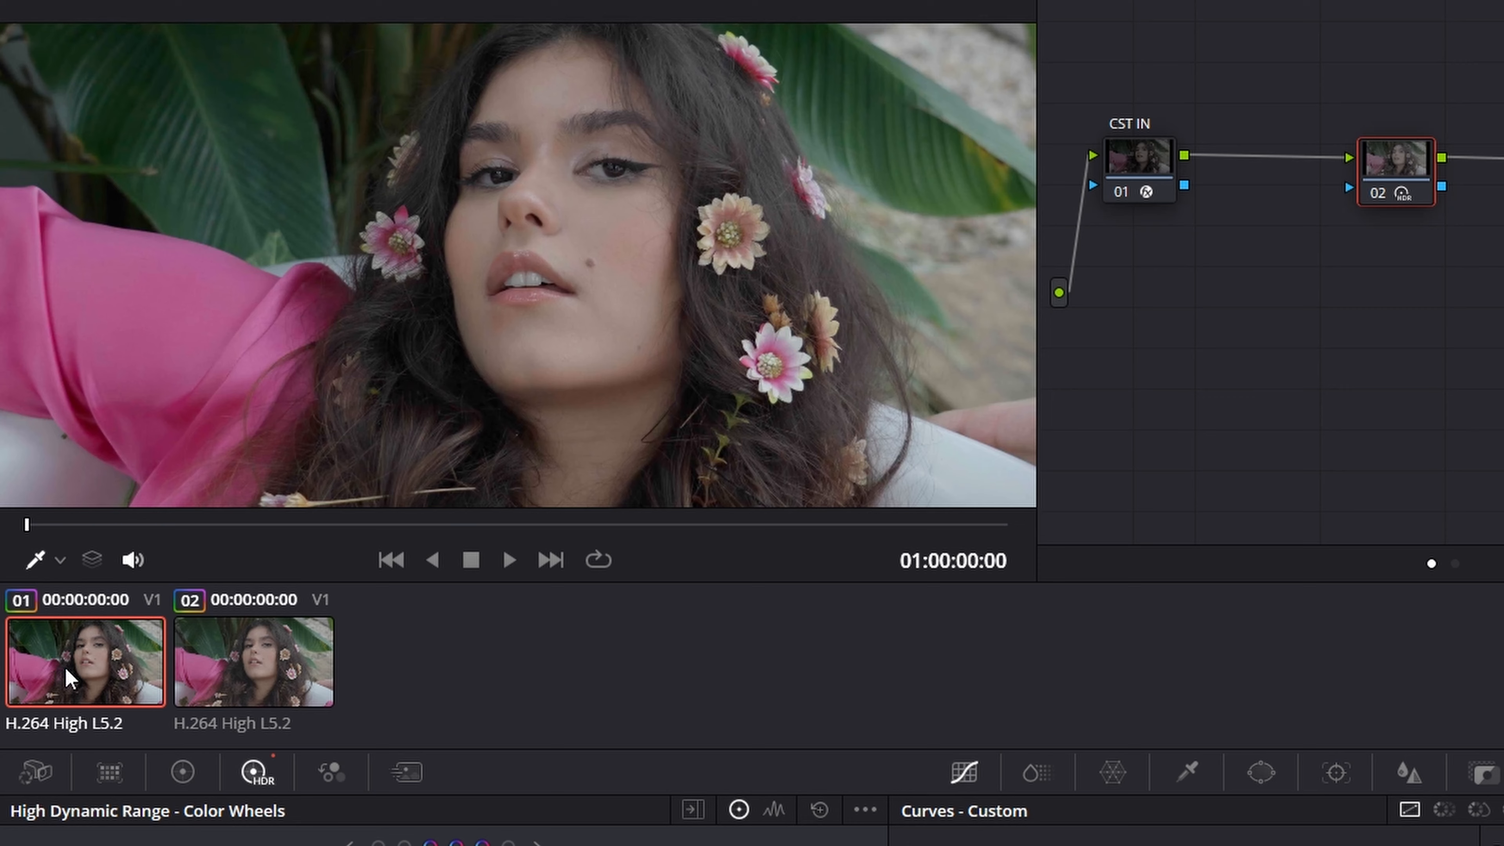
click(264, 687)
click(107, 679)
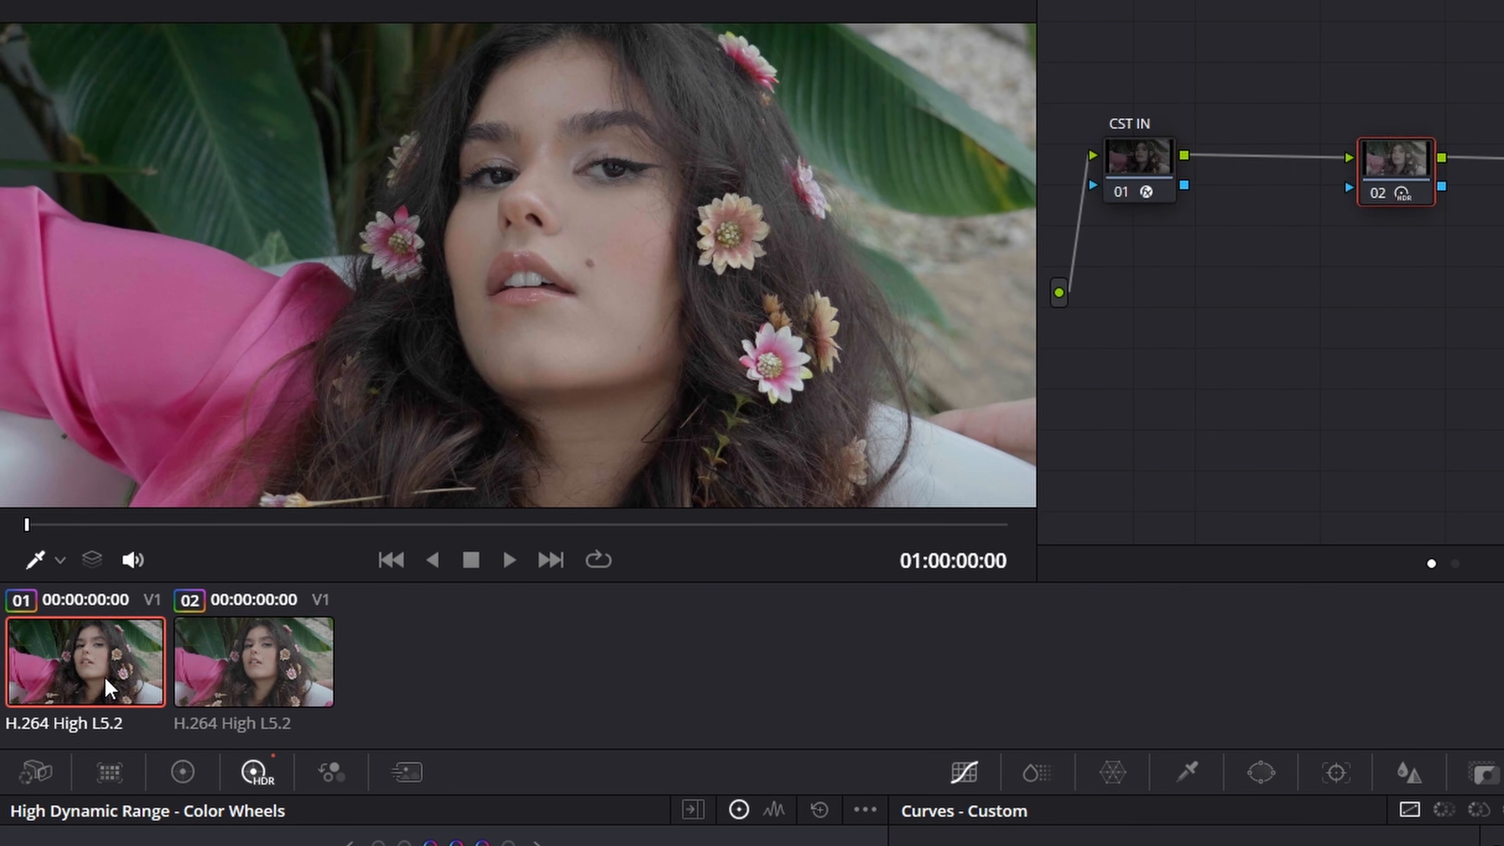
click(226, 663)
click(121, 645)
click(225, 658)
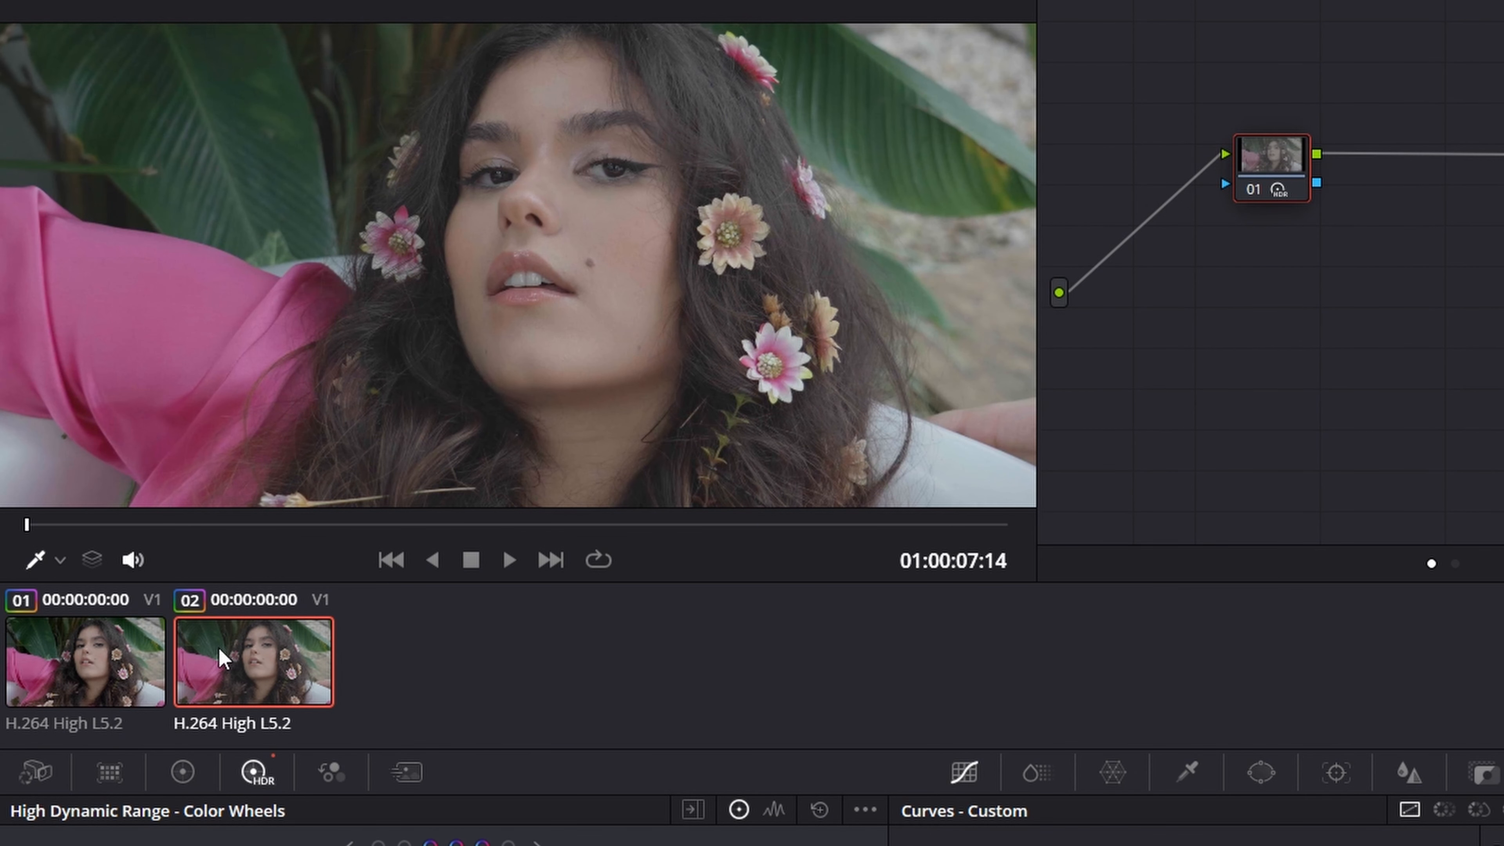
click(118, 645)
click(210, 645)
click(99, 643)
click(213, 644)
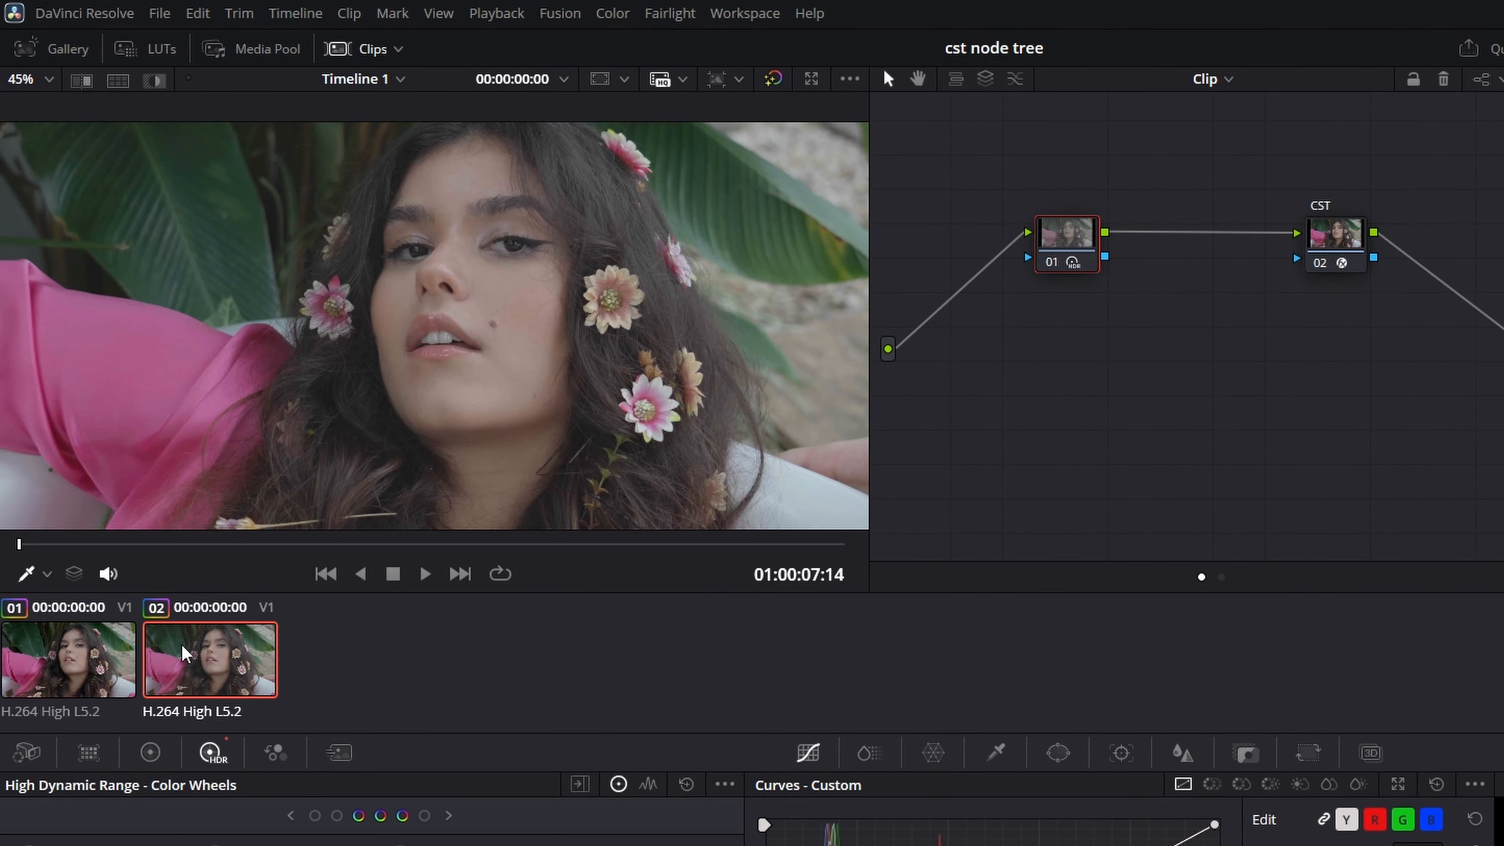
click(69, 658)
click(195, 665)
click(122, 663)
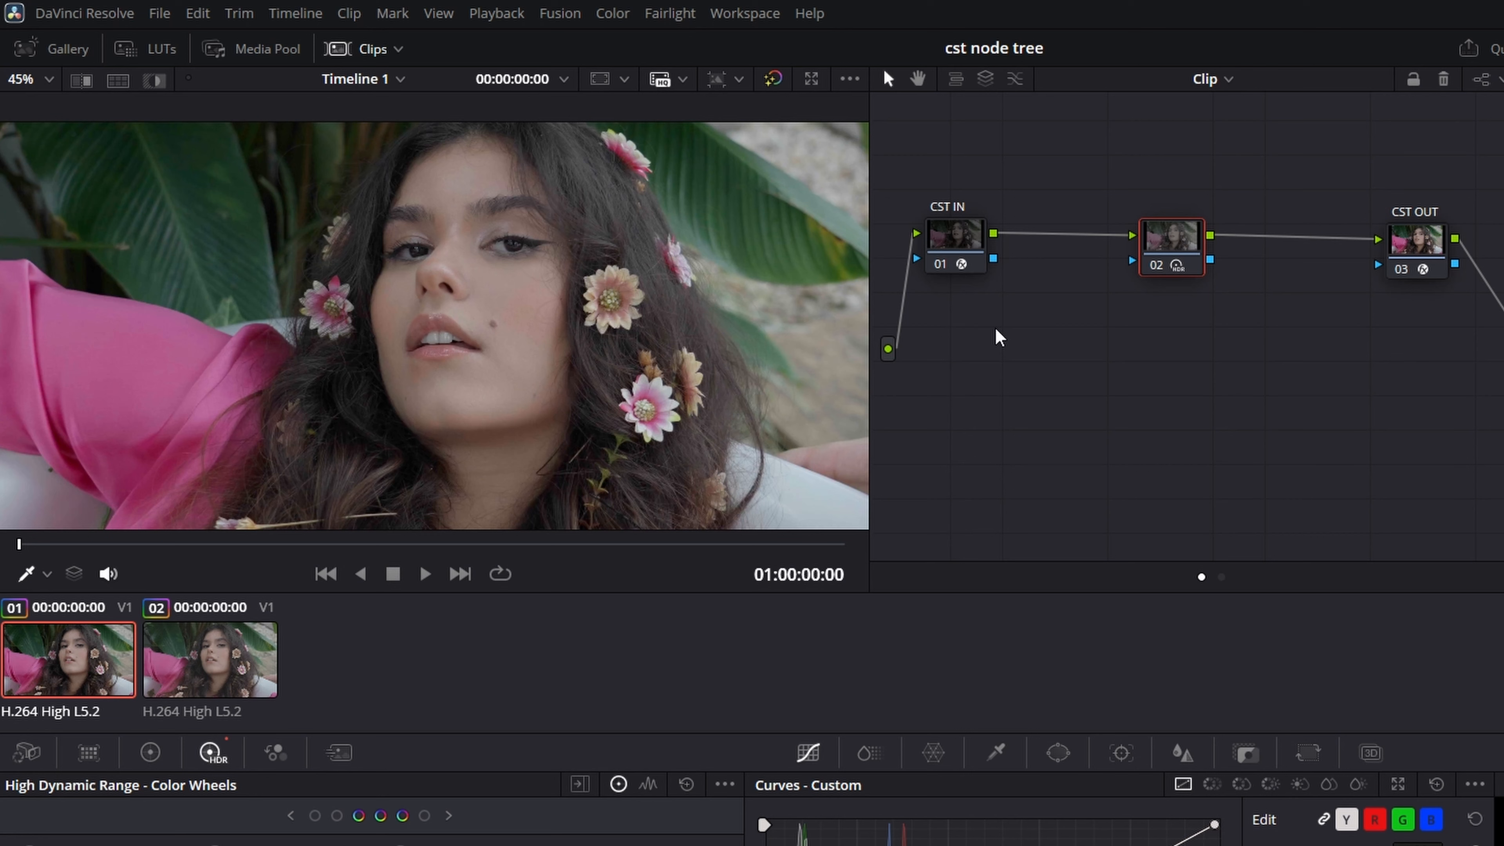
click(244, 648)
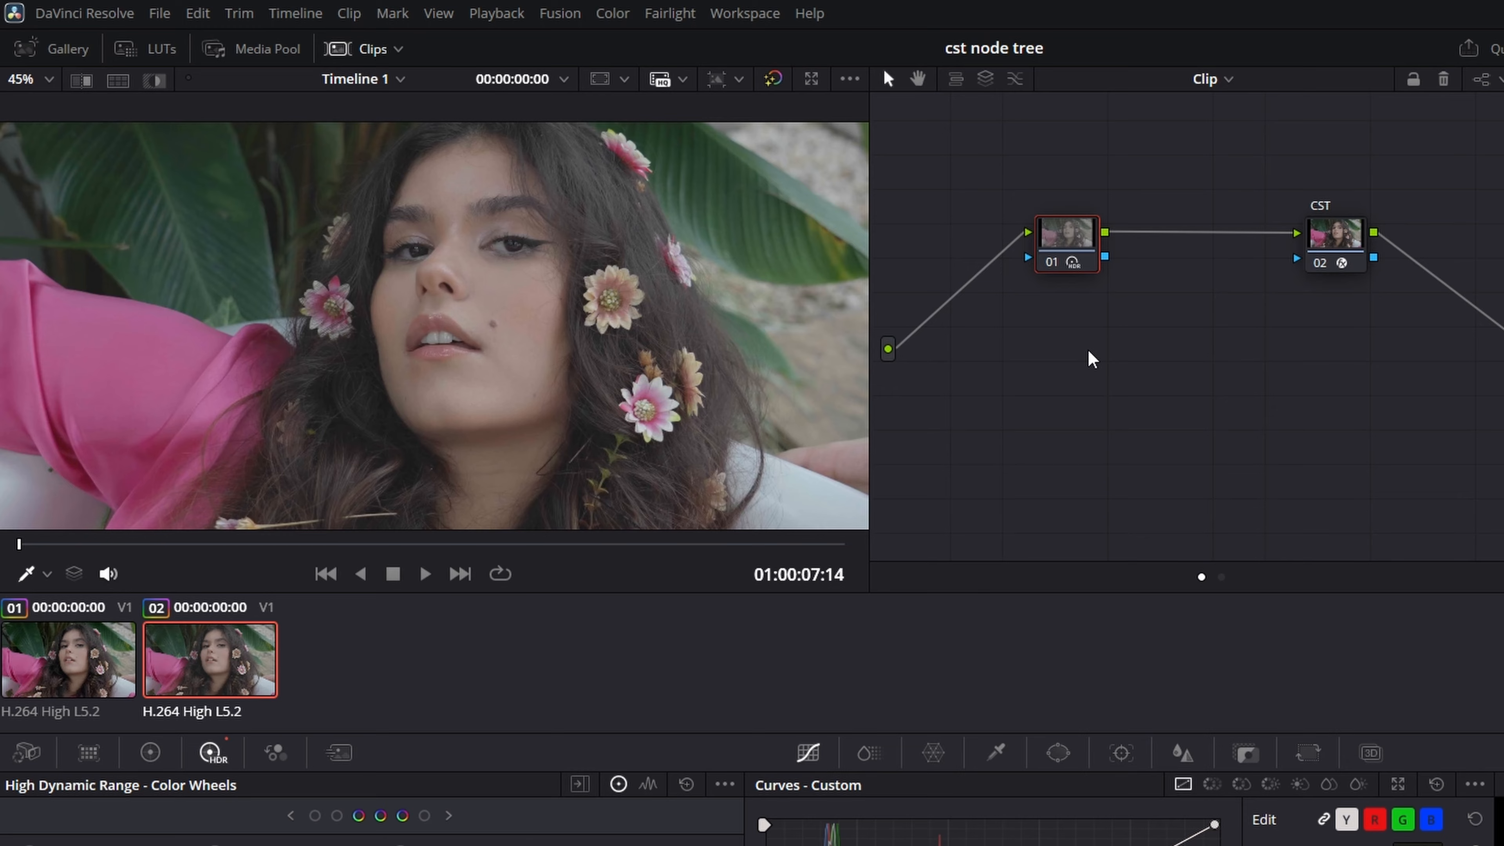
Step: Add a serial node after node 02 in the first clip and space nodes 02 and 03 evenly before CST OUT
click(91, 659)
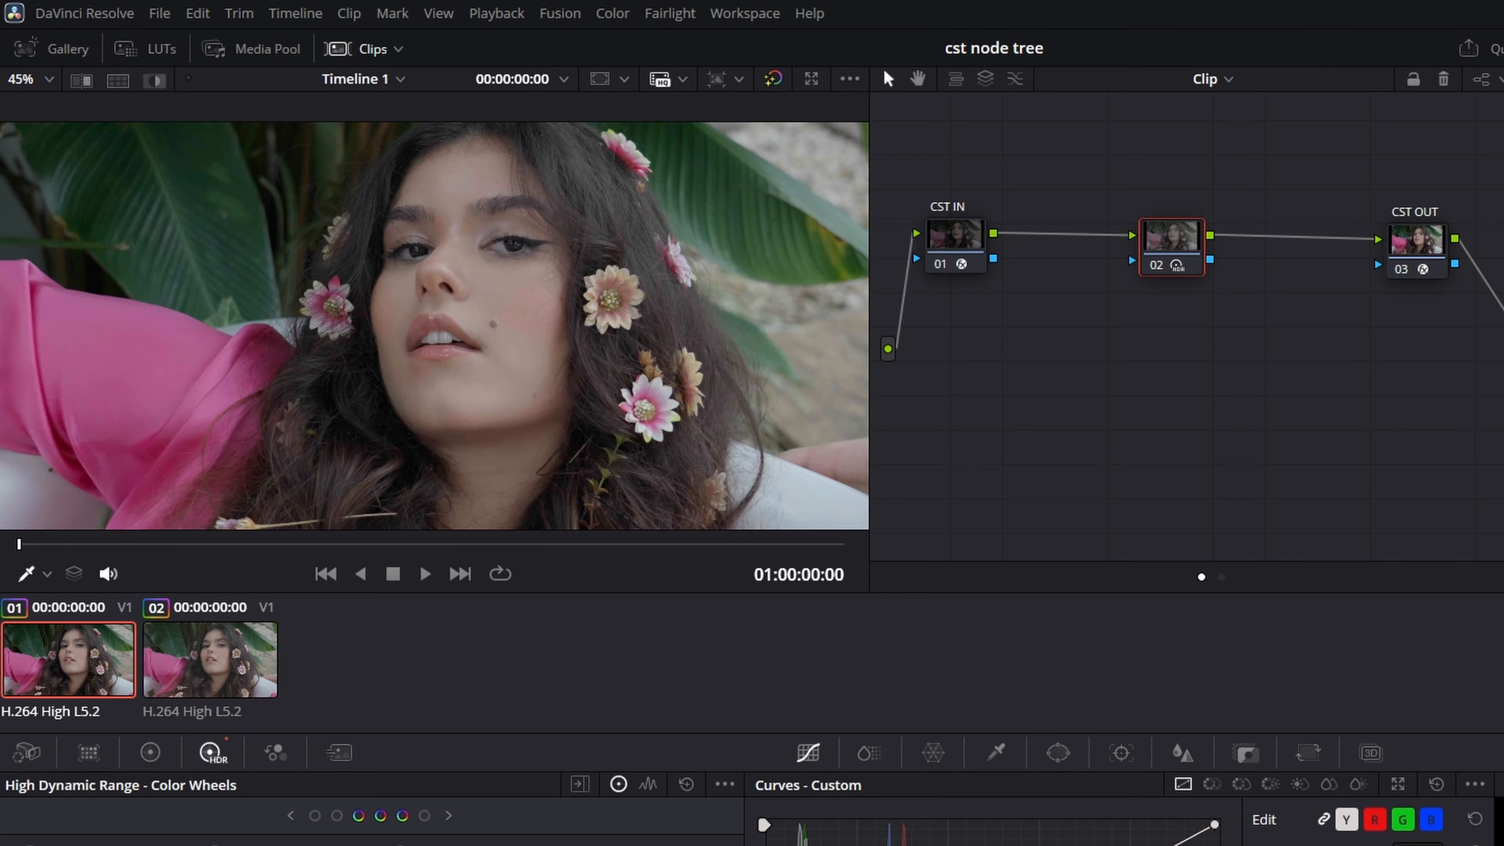
key(alt+s)
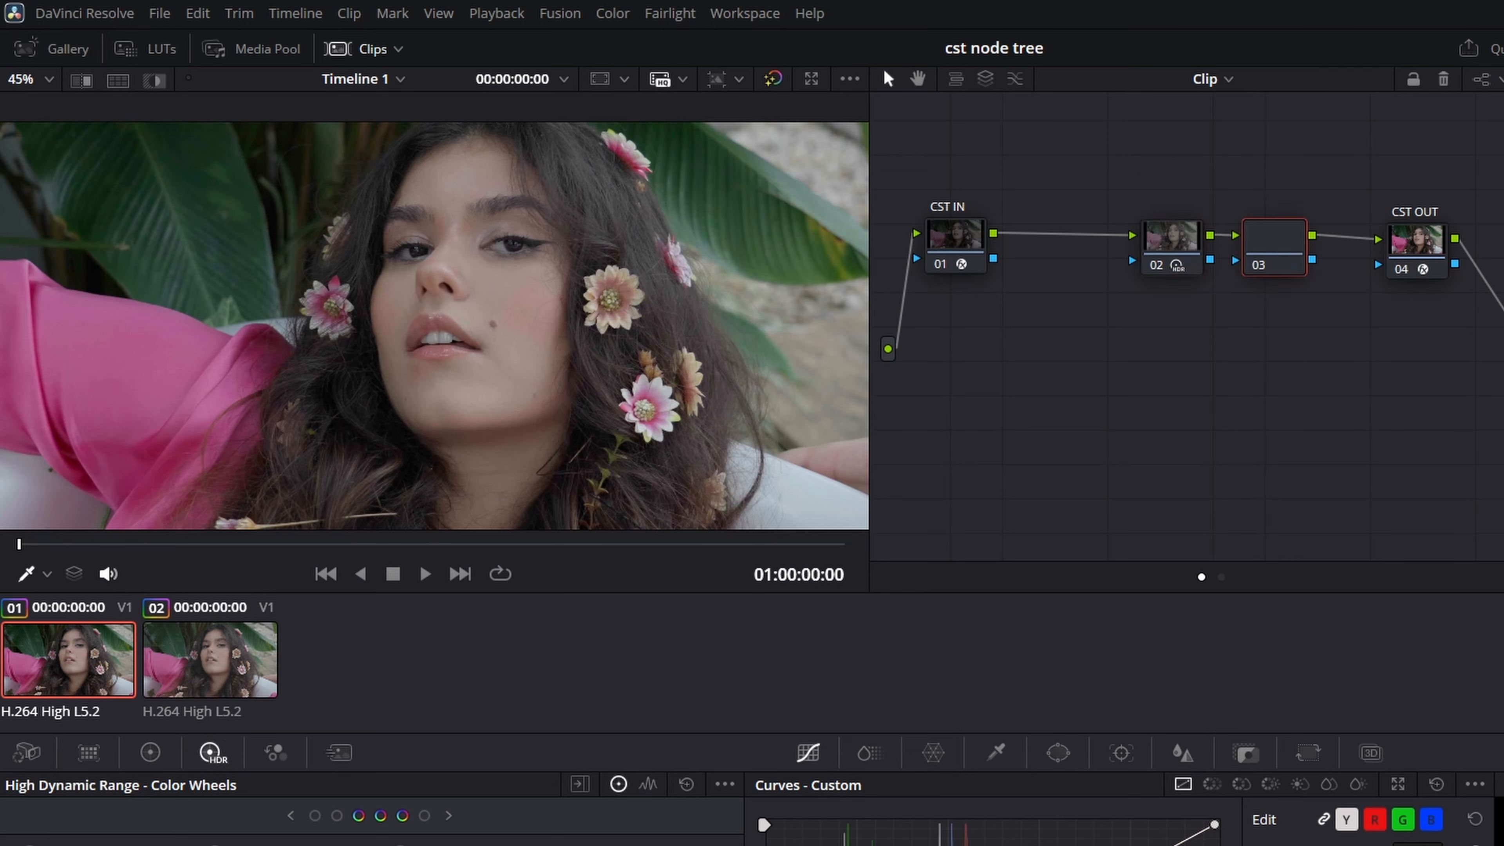
click(1167, 239)
drag(1168, 239, 1107, 240)
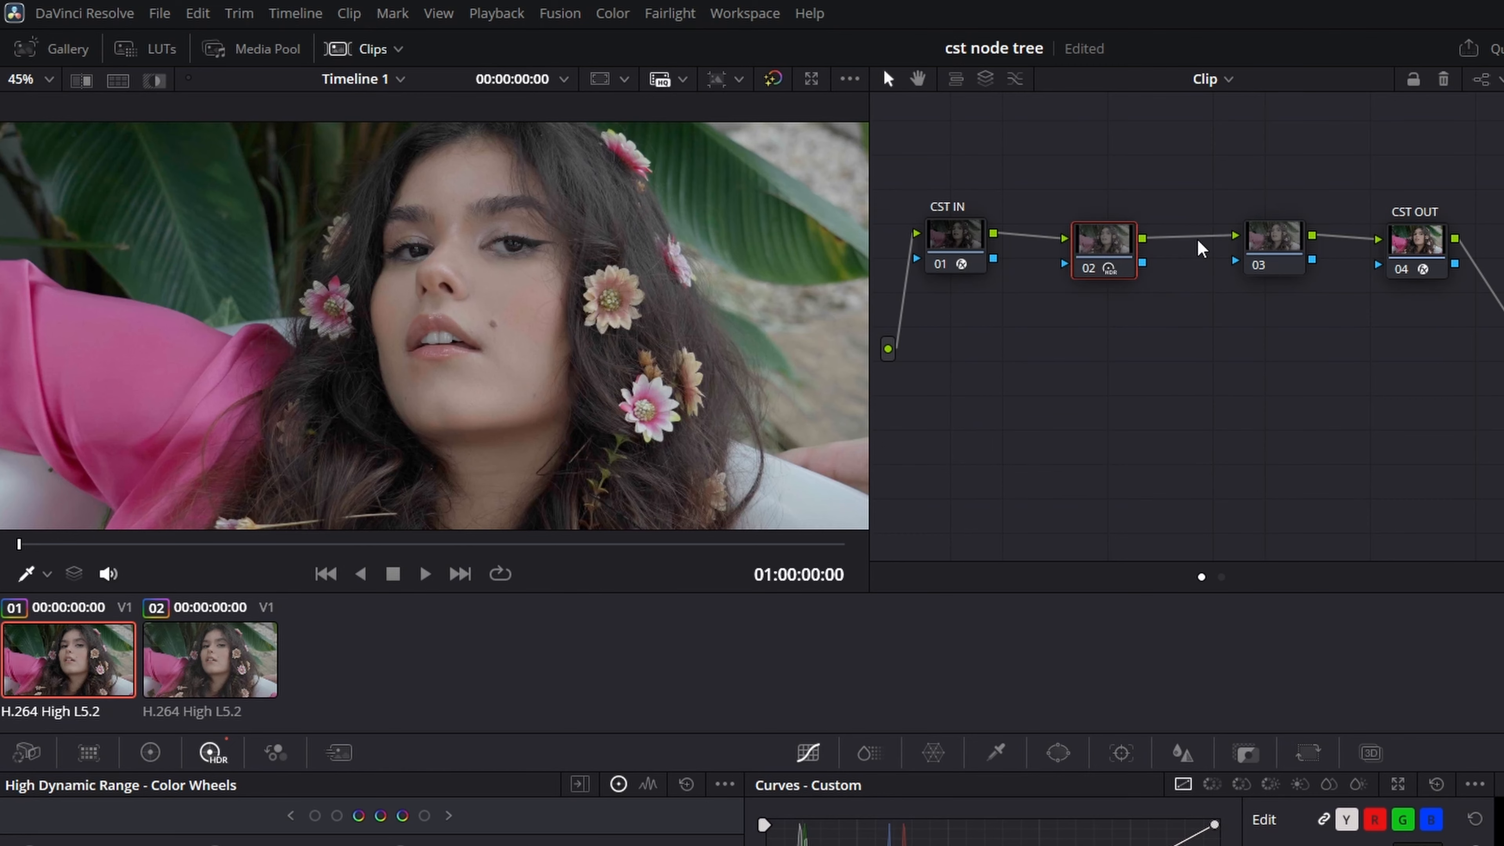
drag(1276, 243, 1237, 243)
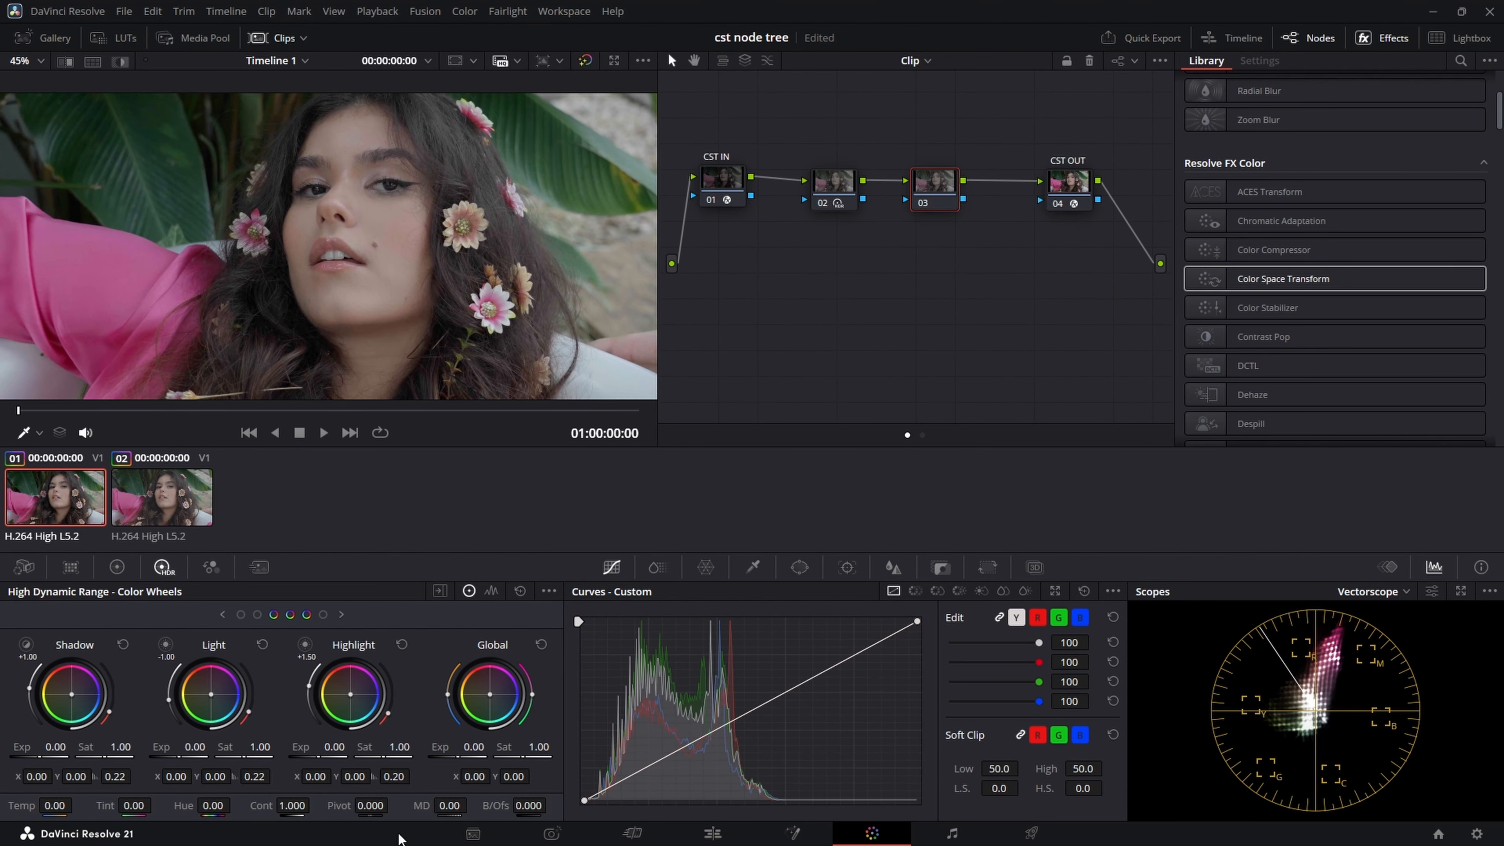
Step: Set the saturation of the first clip's node 03 to 75 in the primaries color wheels
click(118, 568)
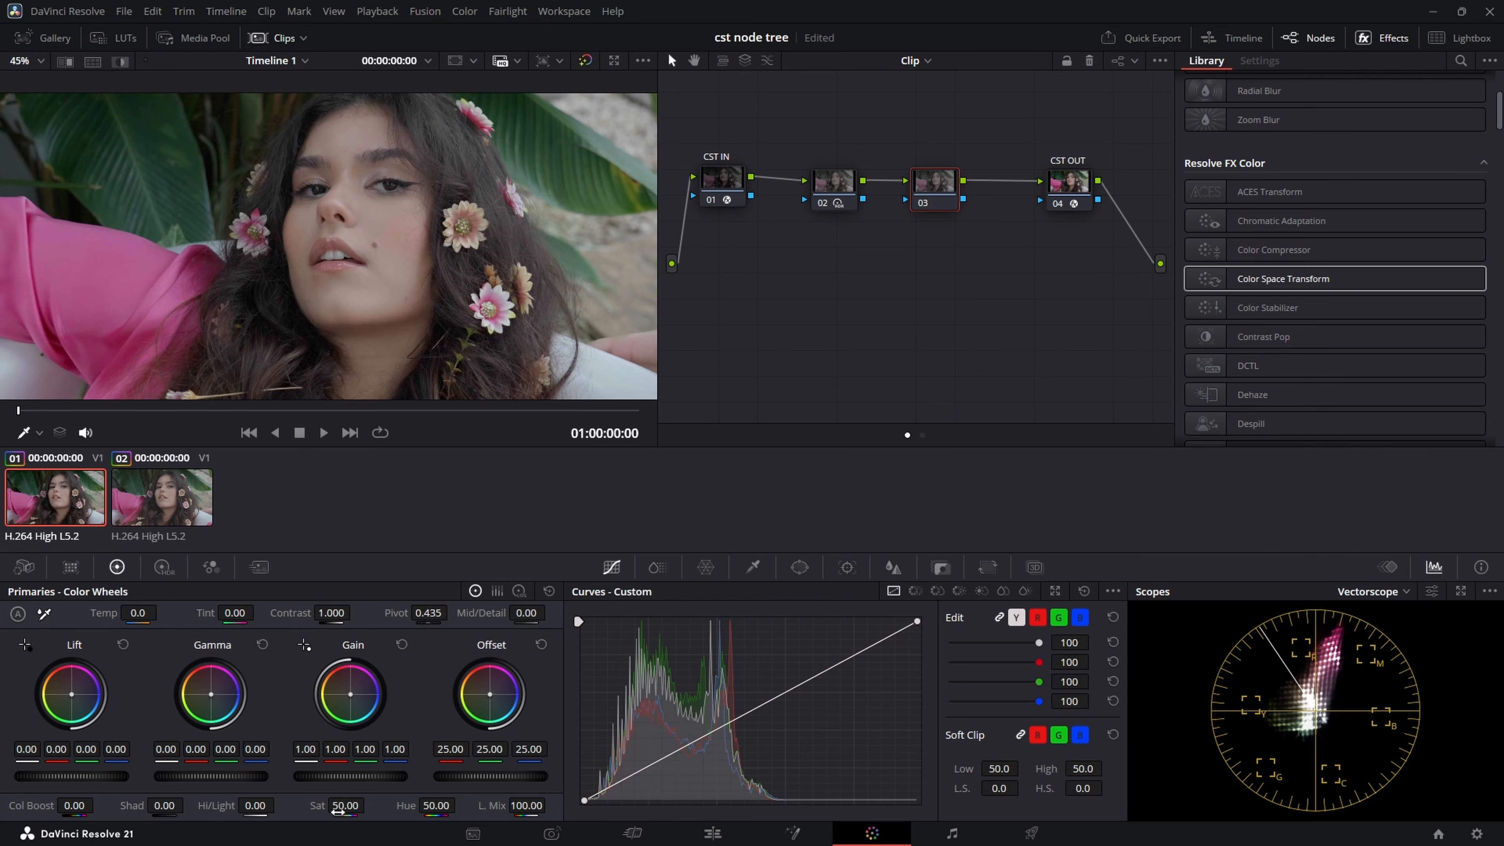
drag(324, 808, 348, 816)
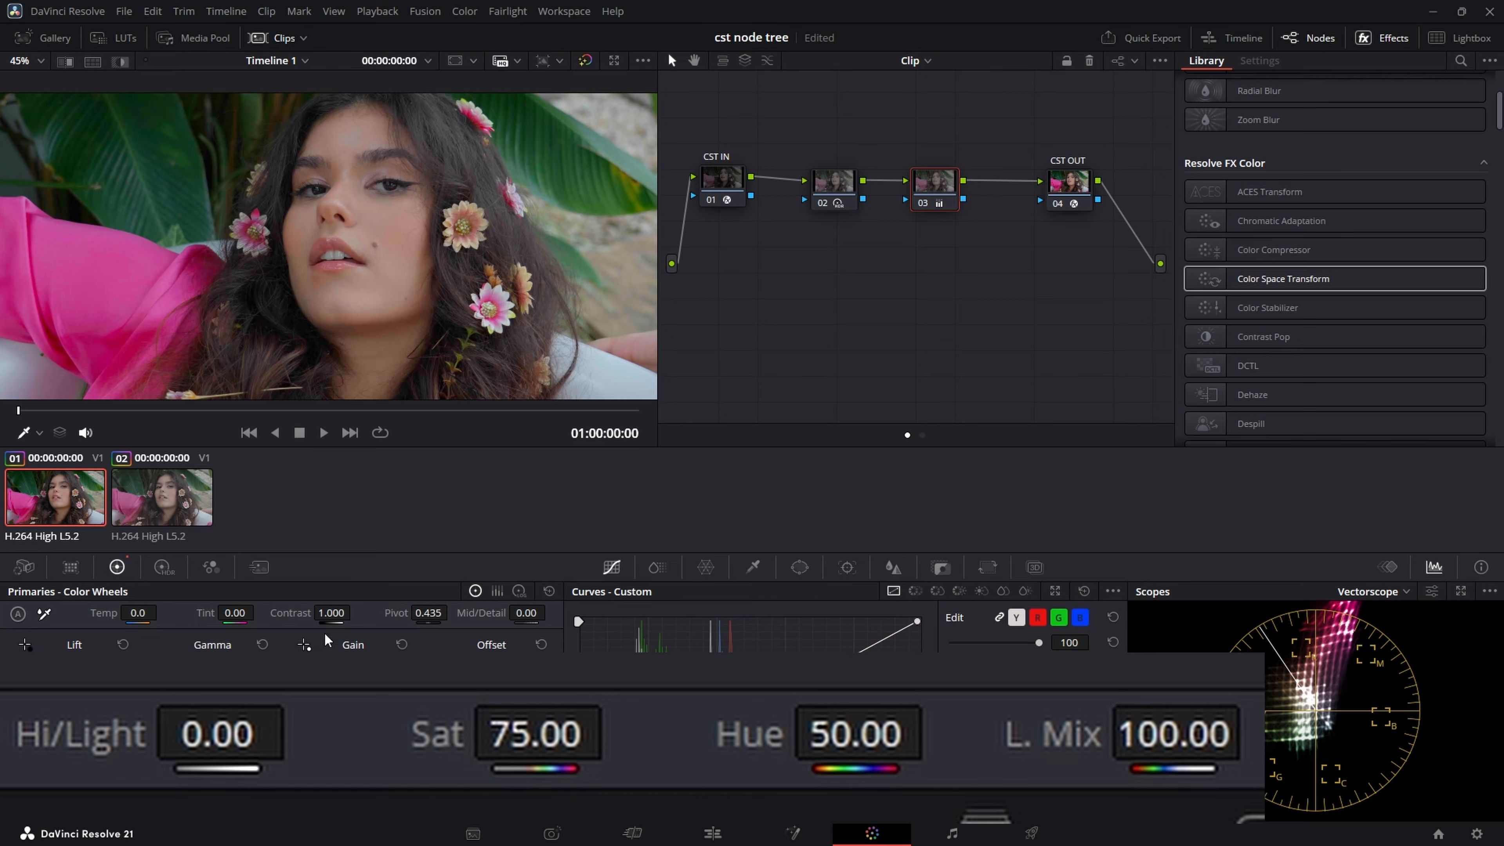
Step: Add a serial node between node 01 and the CST node in the second clip
click(167, 494)
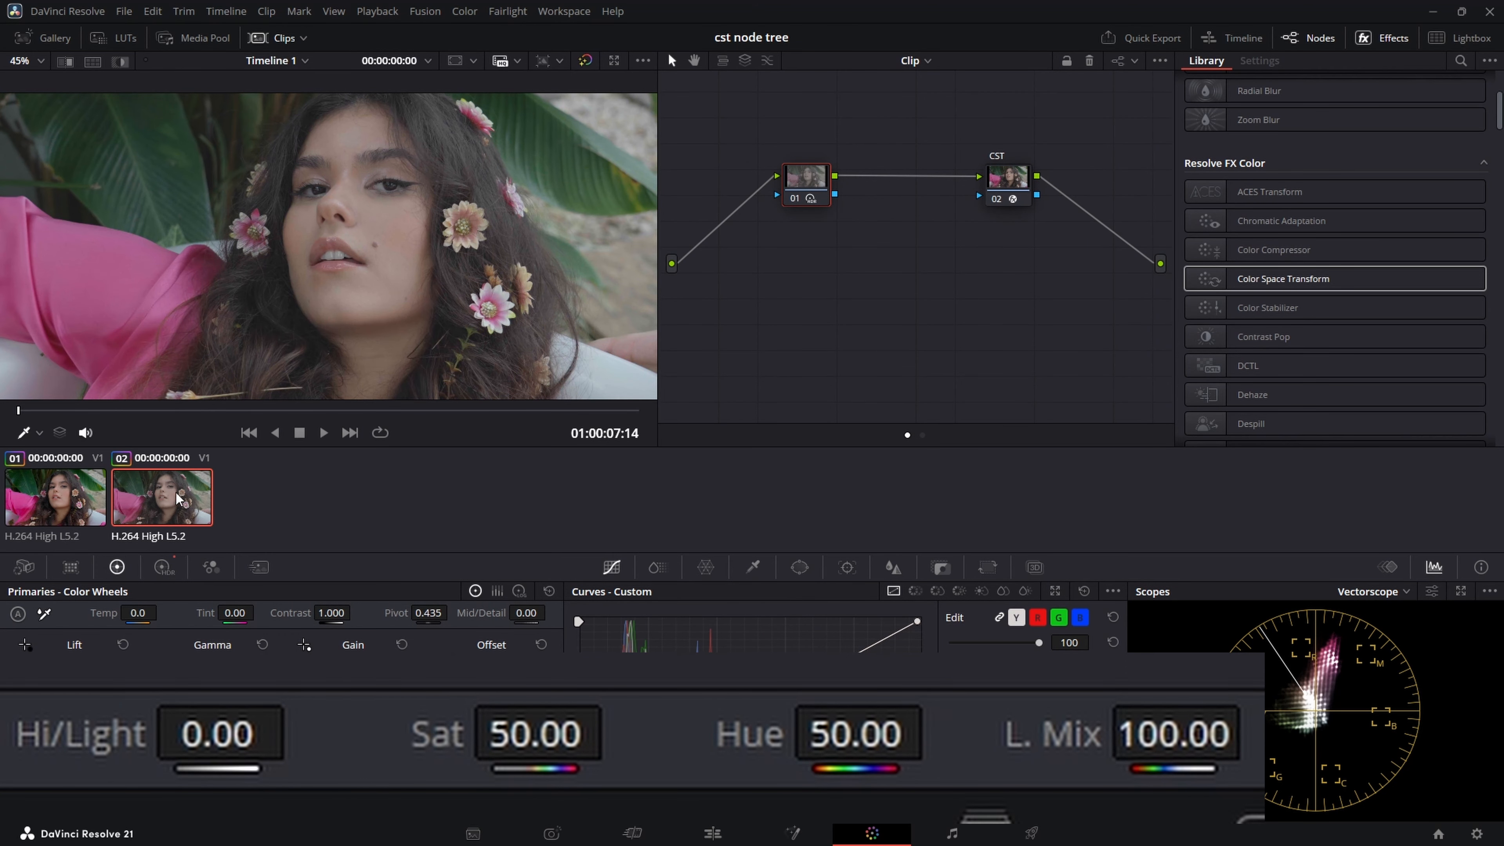
key(alt+s)
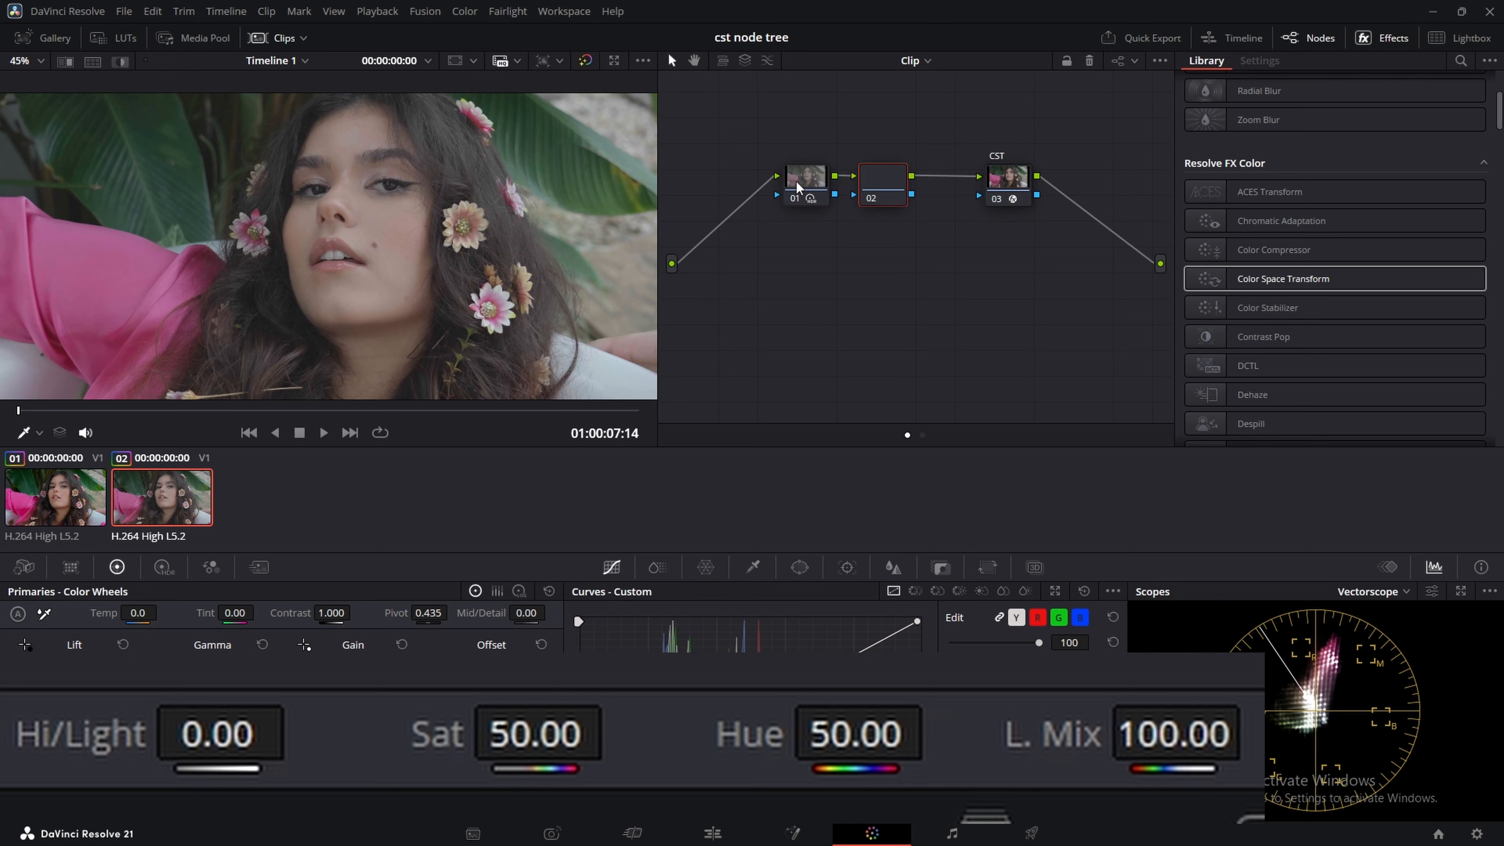
drag(875, 186, 882, 188)
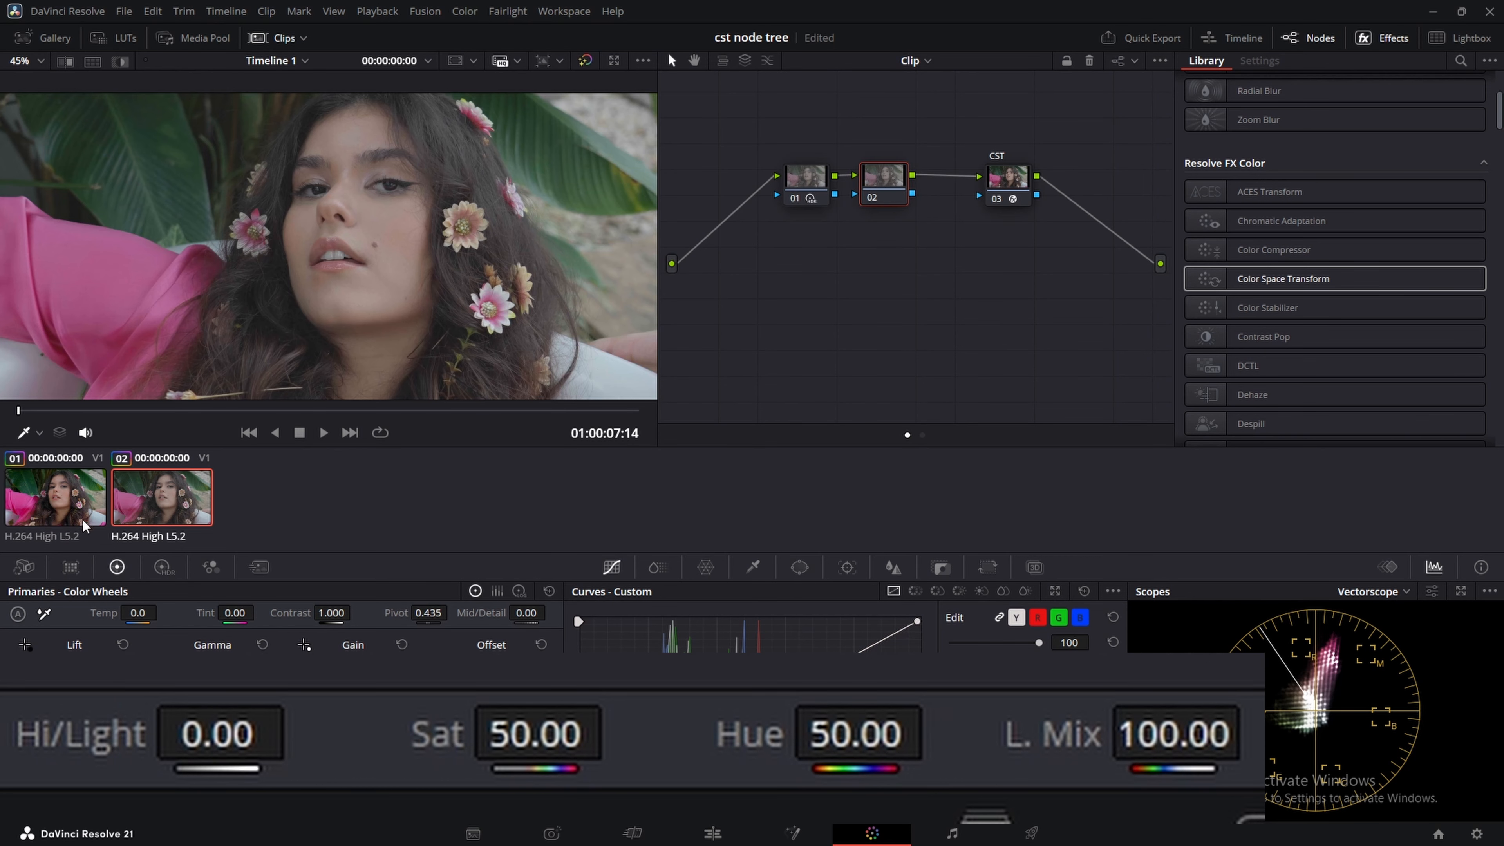
Step: Set the saturation of the second clip's new node 02 to 75
click(59, 505)
click(183, 503)
click(521, 749)
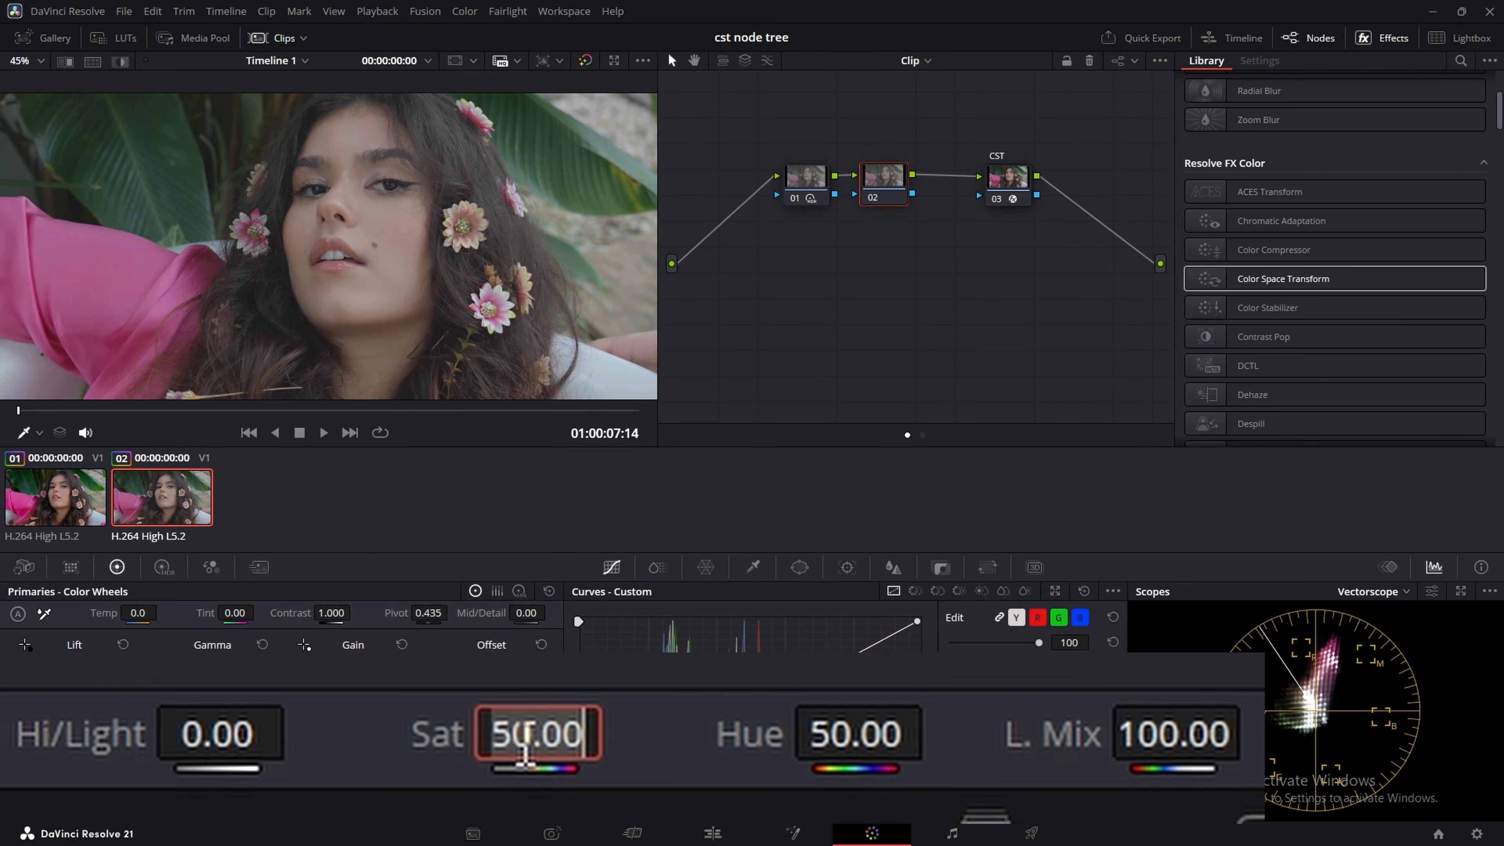
text(75)
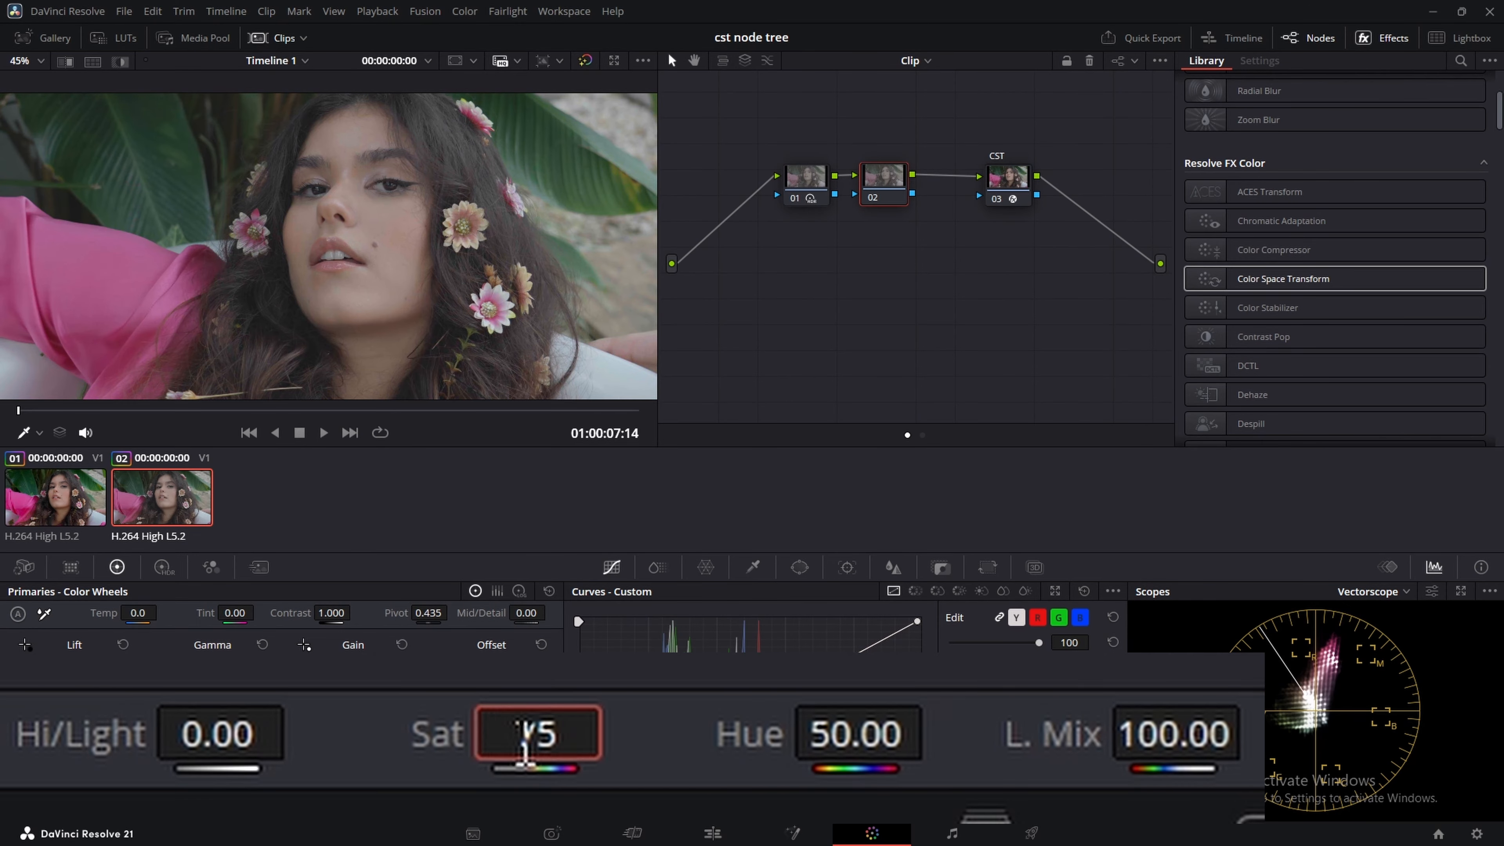
key(Return)
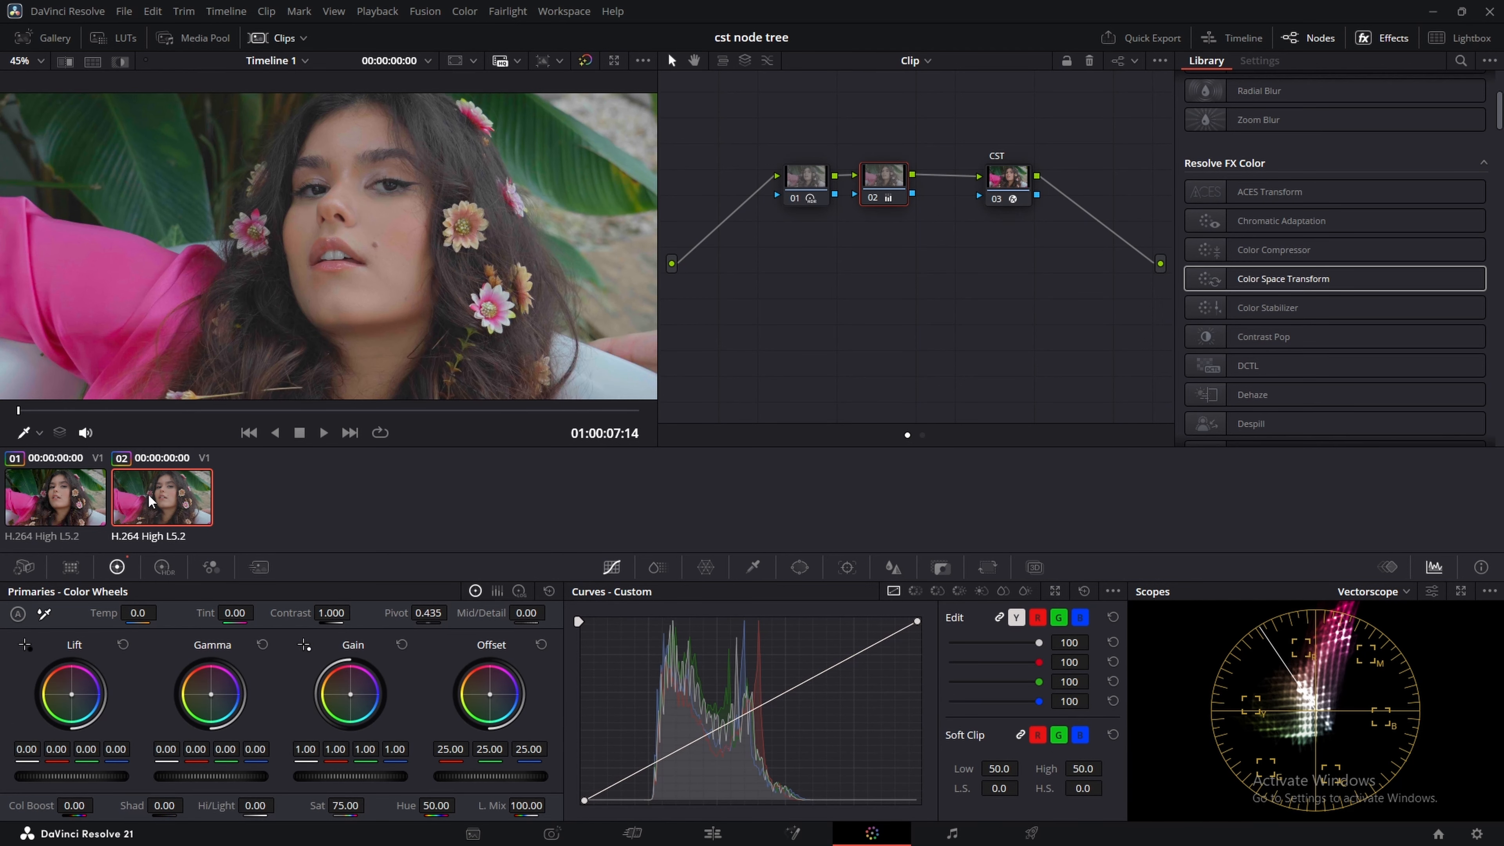
Step: Compare the color, saturation and node trees of the first and second clips, switching between them and ending on the second clip
click(72, 492)
click(128, 490)
click(75, 493)
click(157, 499)
click(66, 494)
click(115, 501)
click(74, 503)
click(148, 506)
click(72, 506)
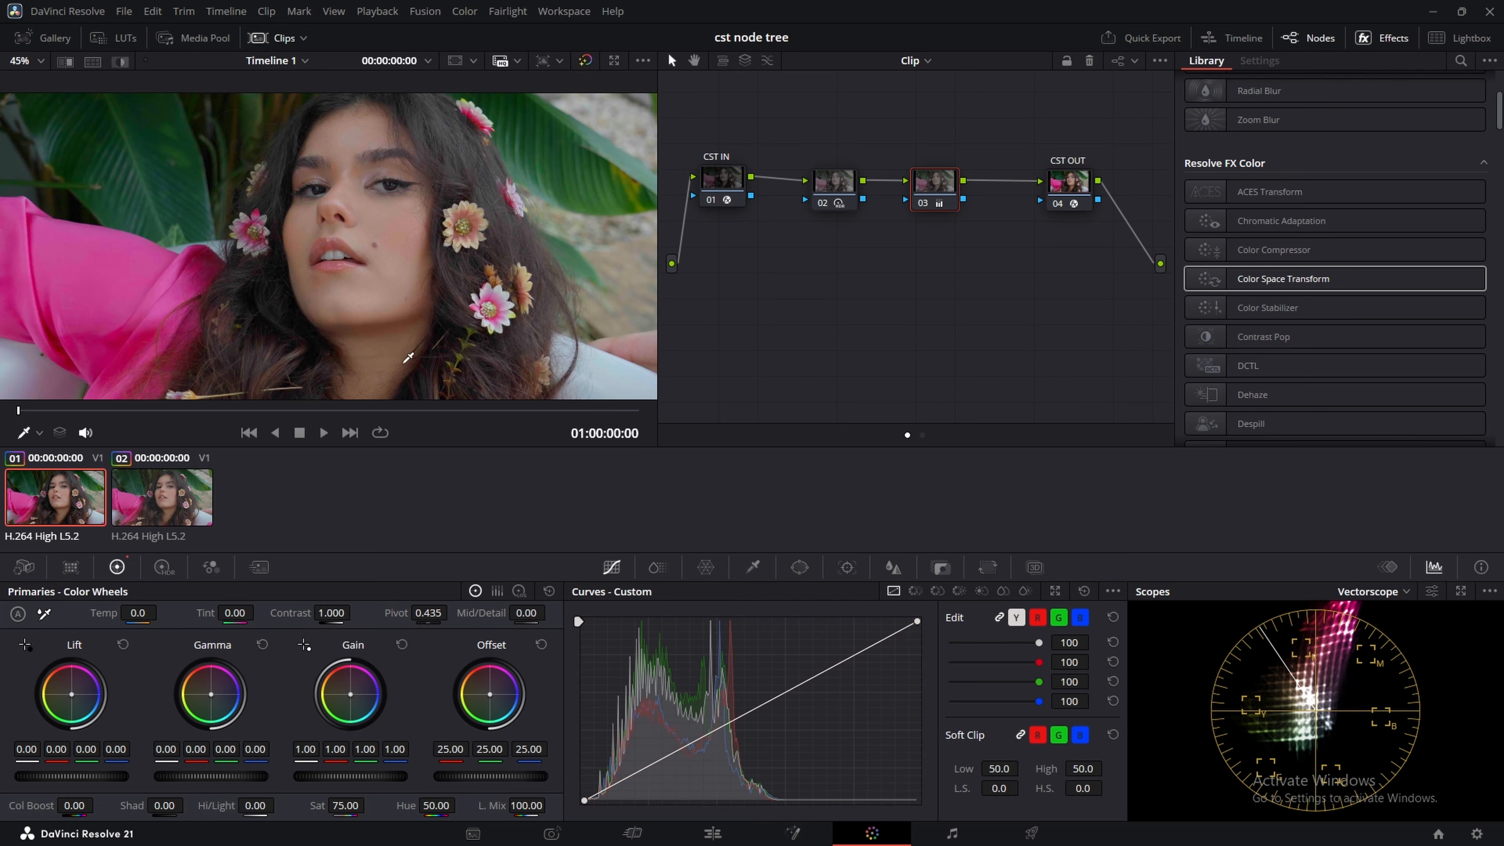
click(169, 510)
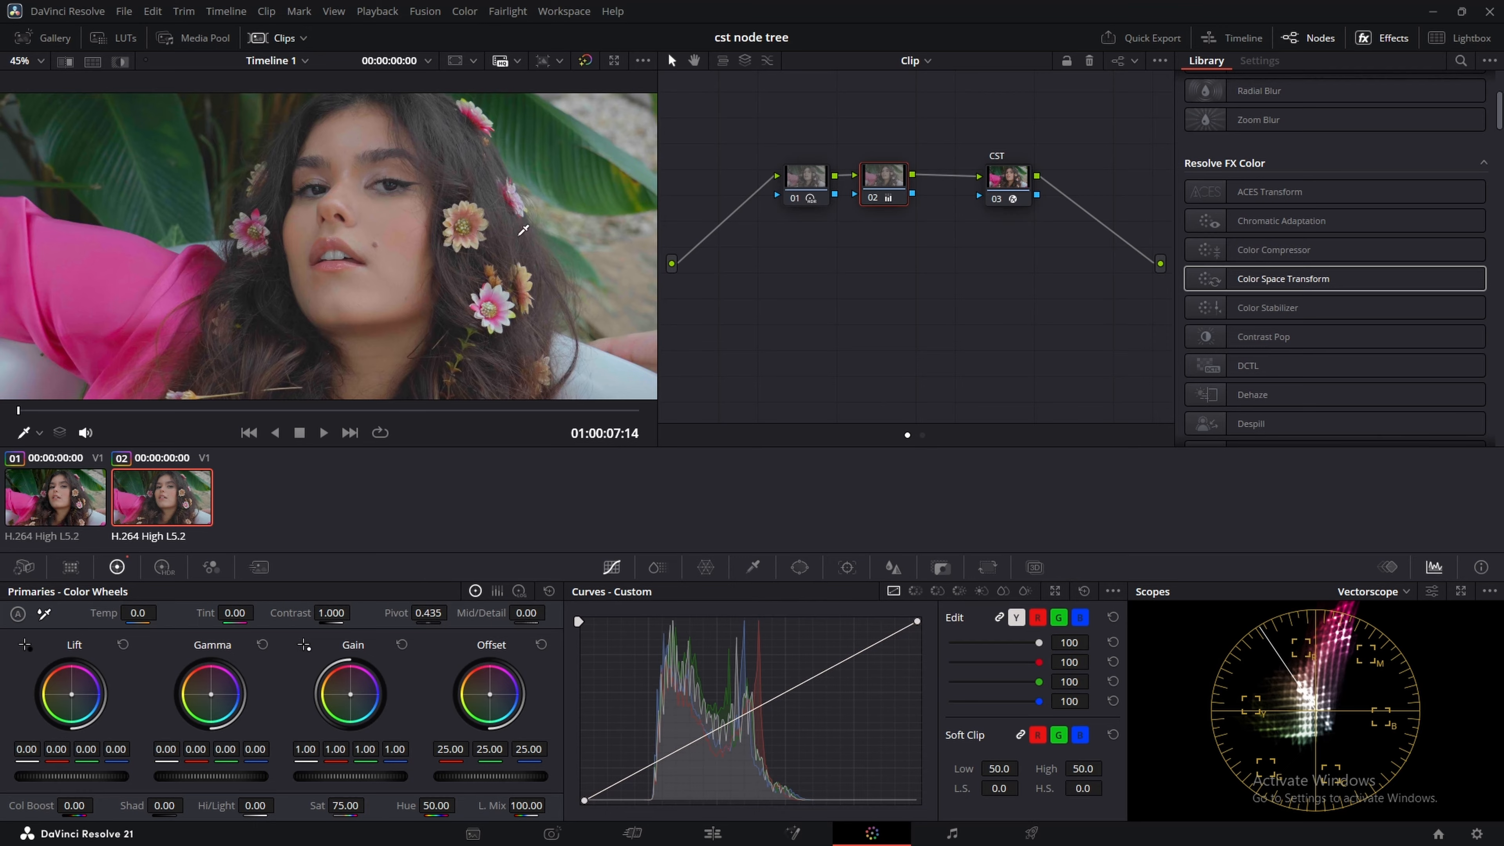
click(67, 479)
click(166, 486)
click(102, 497)
click(175, 495)
click(86, 505)
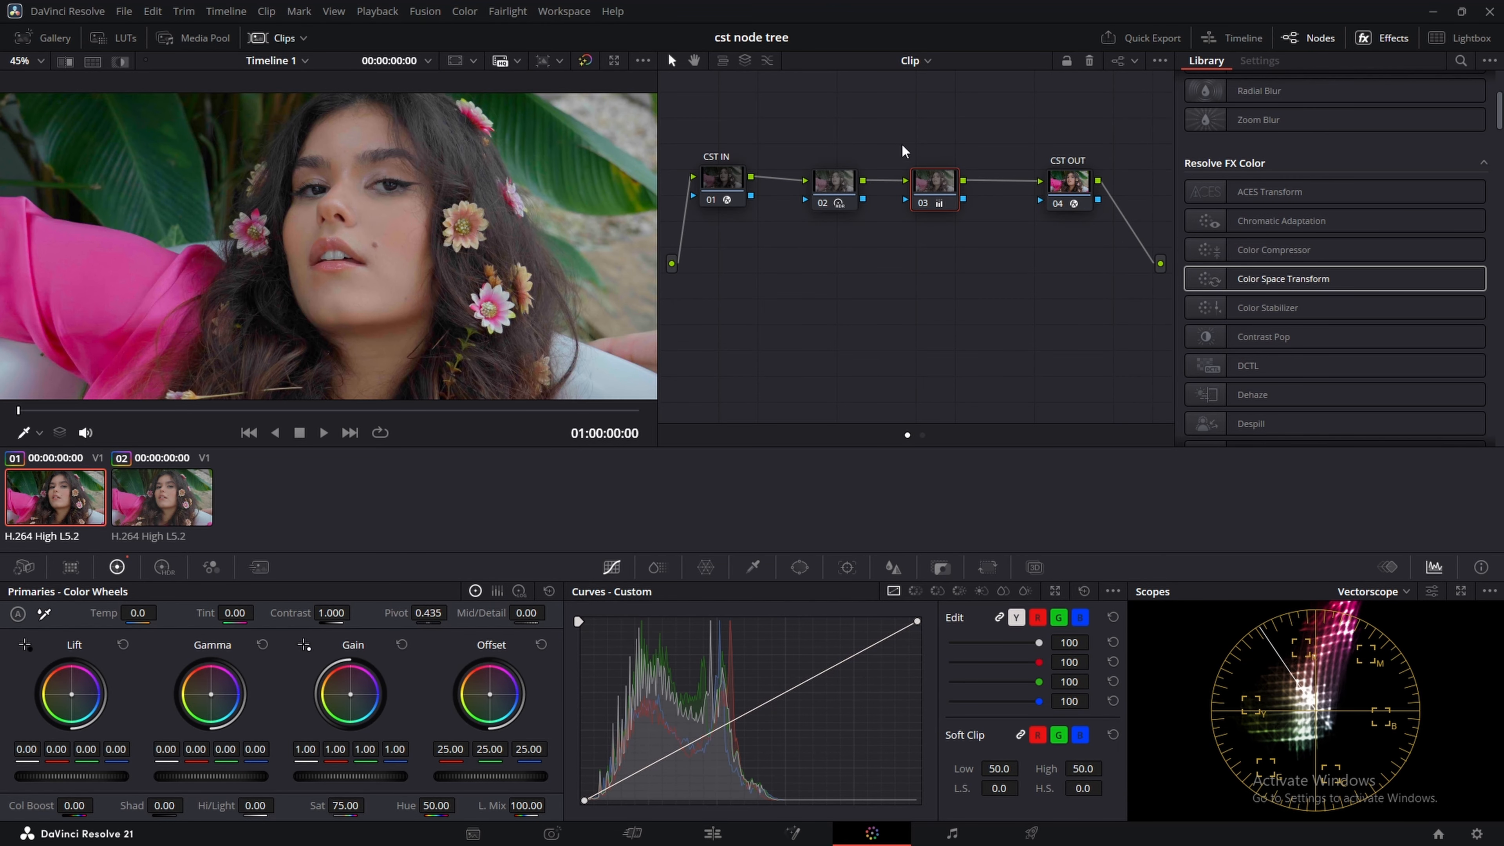
click(157, 498)
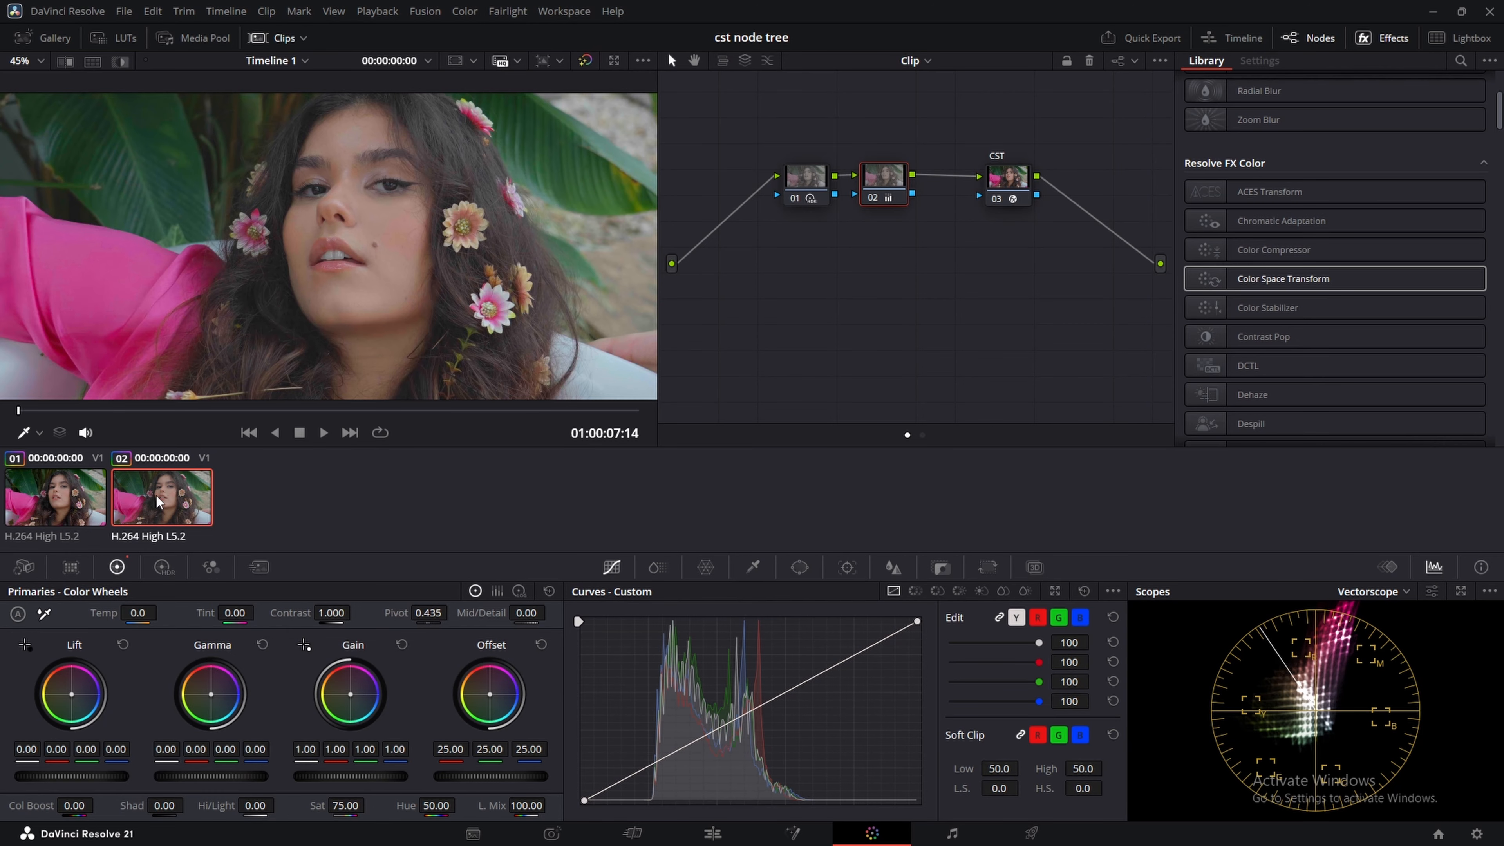
key(Up)
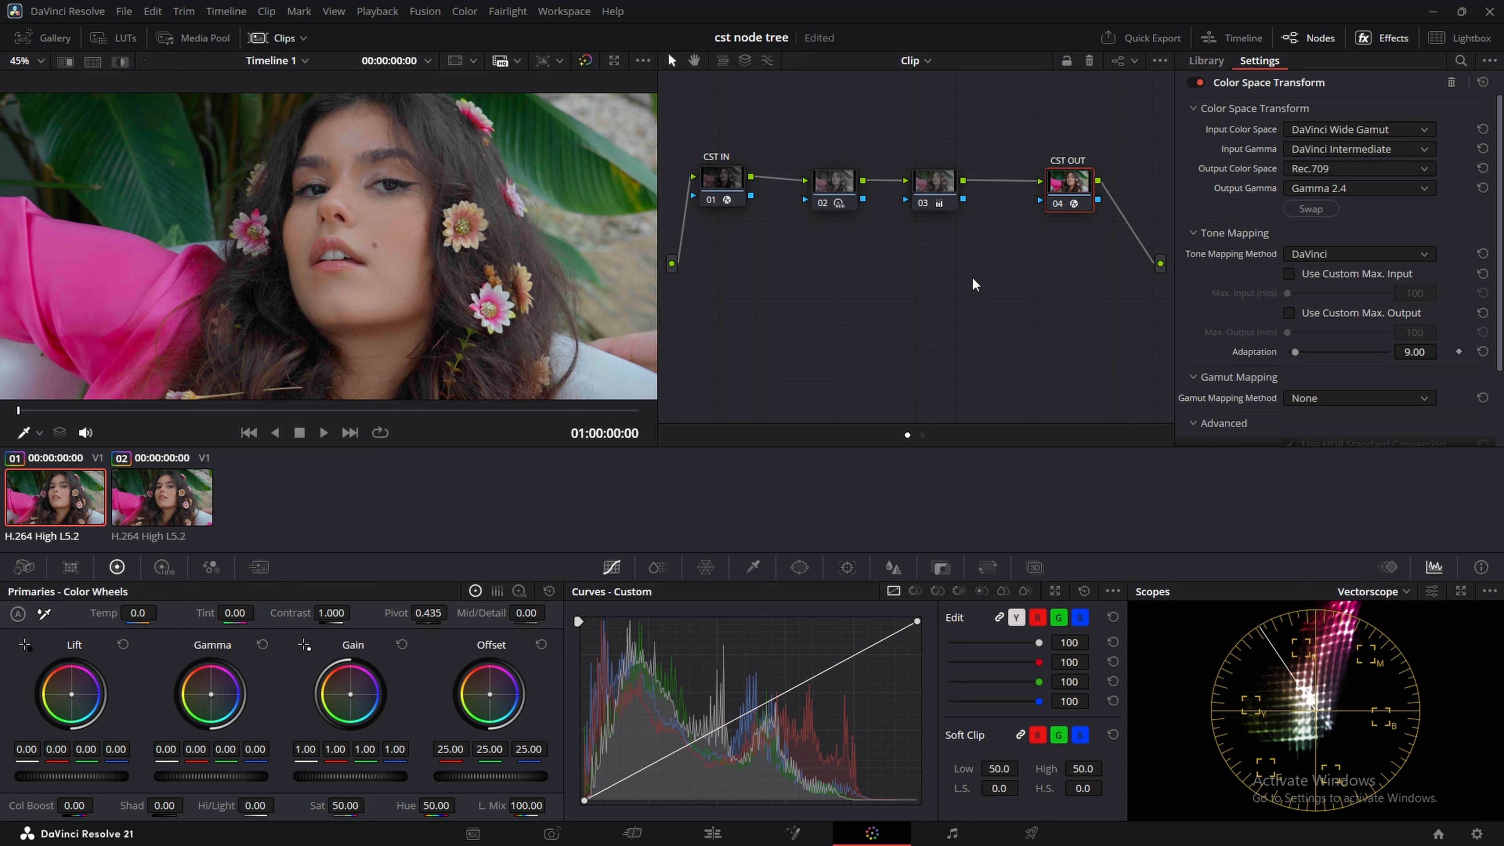
click(165, 494)
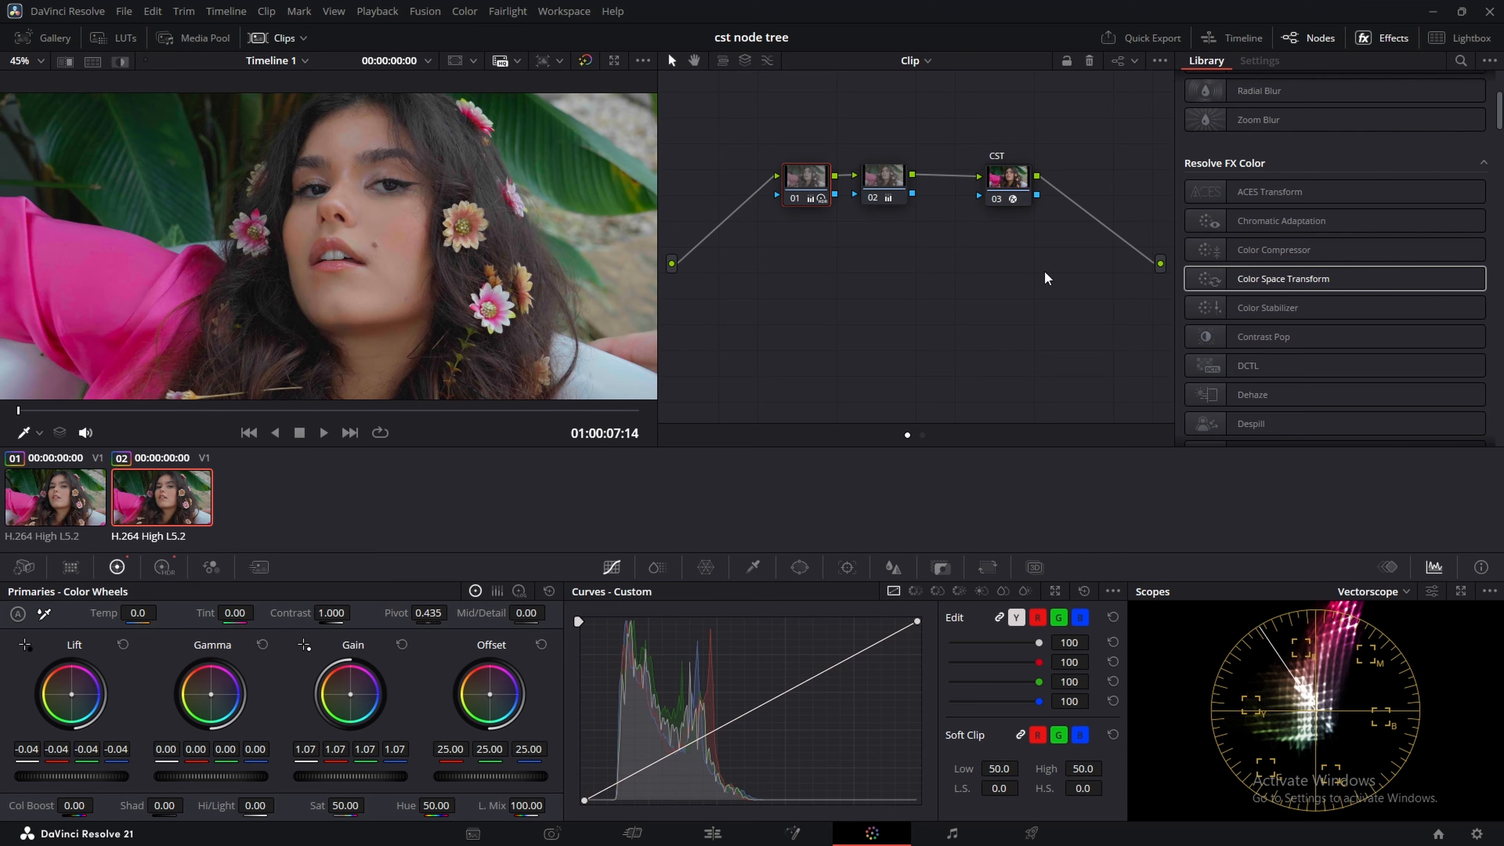